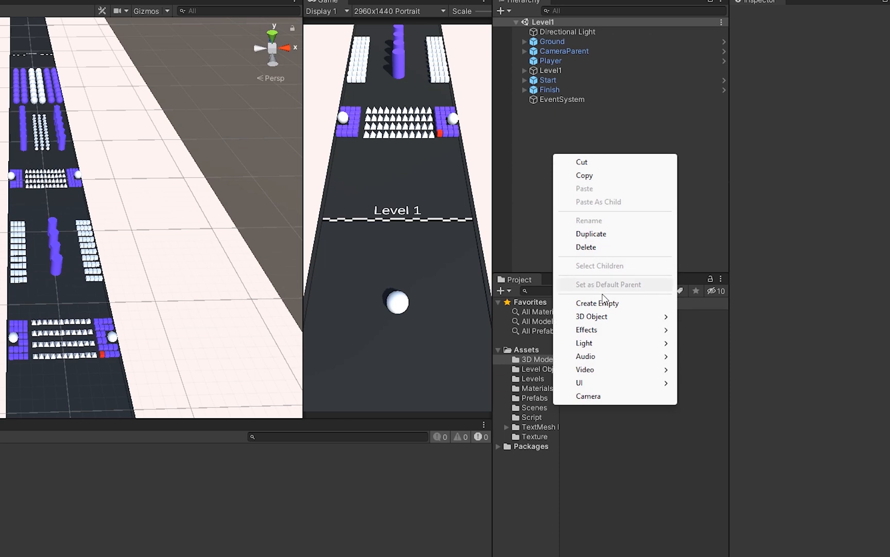
- Create an empty object at the root of the Level1 scene and name it GameManager
{"action": "left_click", "coordinate": [603, 303]}
{"action": "type", "text": "GameMAn"}
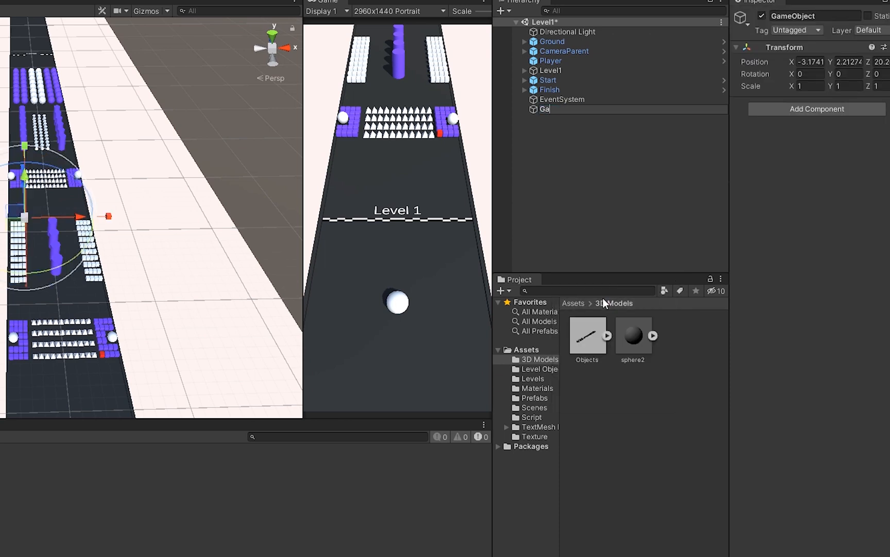
{"action": "key", "text": "BackSpace"}
{"action": "key", "text": "BackSpace"}
{"action": "type", "text": "anager"}
{"action": "left_click", "coordinate": [590, 164]}
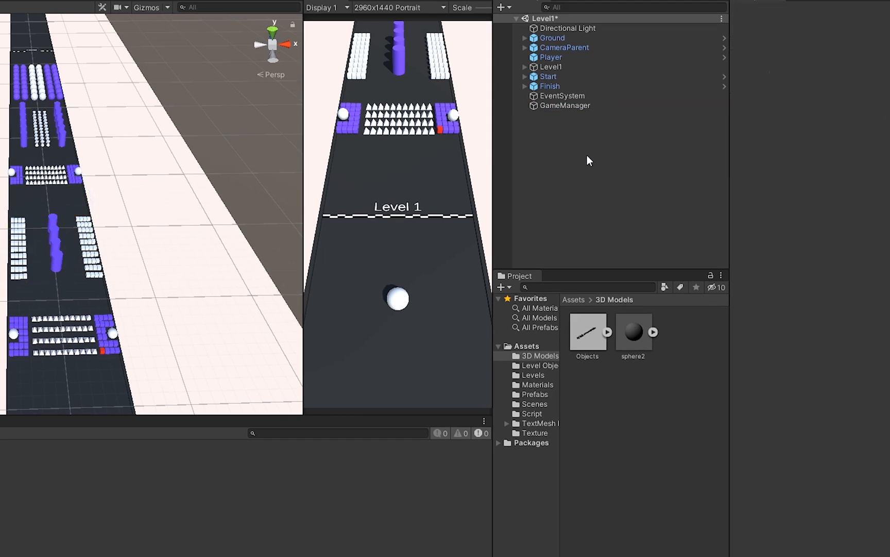
- Add a UI canvas as a child of GameManager and name it InGameUi
{"action": "left_click", "coordinate": [564, 106]}
{"action": "right_click", "coordinate": [564, 107]}
{"action": "mouse_move", "coordinate": [632, 354]}
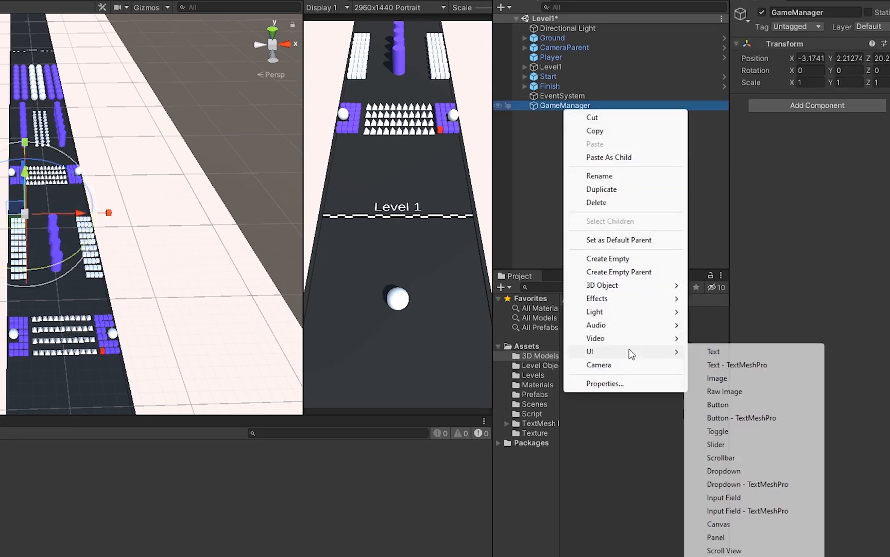
{"action": "left_click", "coordinate": [737, 526]}
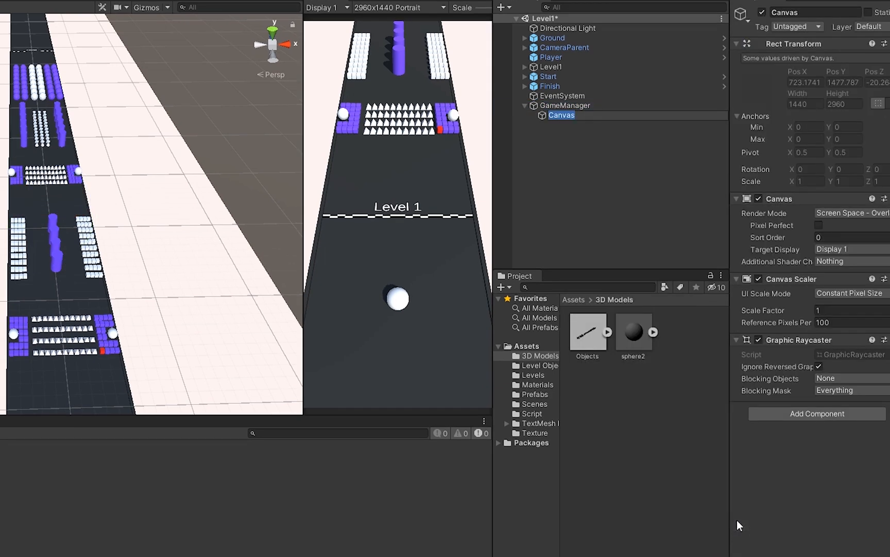
{"action": "type", "text": "InGameUi"}
{"action": "key", "text": "Return"}
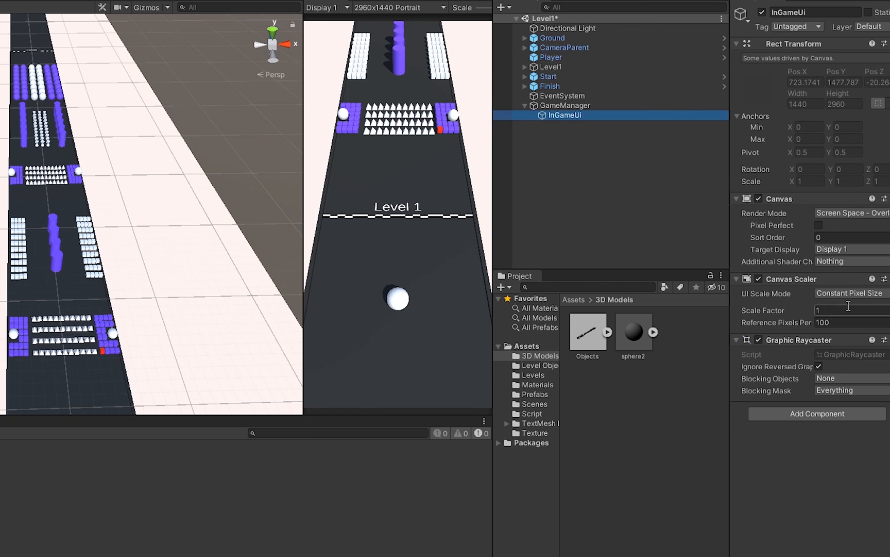
- Set InGameUi's Canvas Scaler to Scale With Screen Size, with a 1080 by 1920 reference resolution and a Match value of 1
{"action": "left_click", "coordinate": [860, 293]}
{"action": "left_click", "coordinate": [832, 320]}
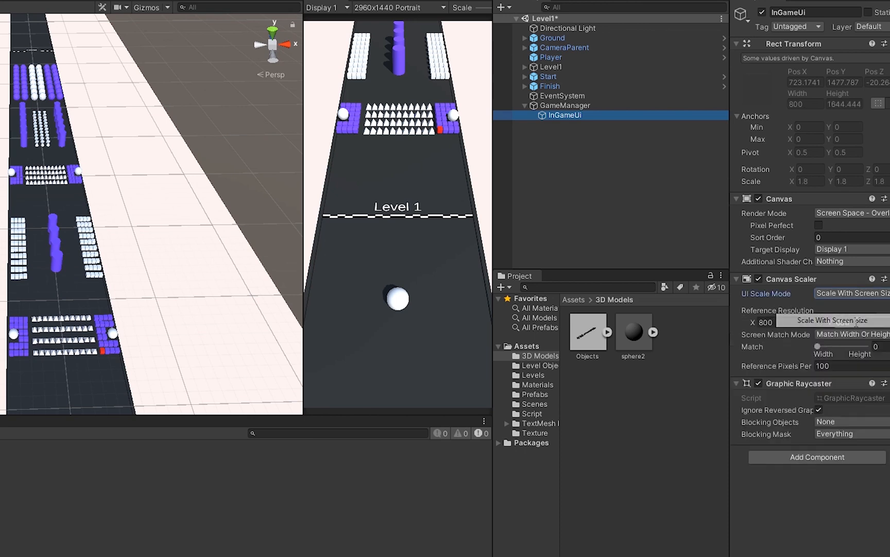
{"action": "left_click", "coordinate": [804, 322]}
{"action": "type", "text": "10"}
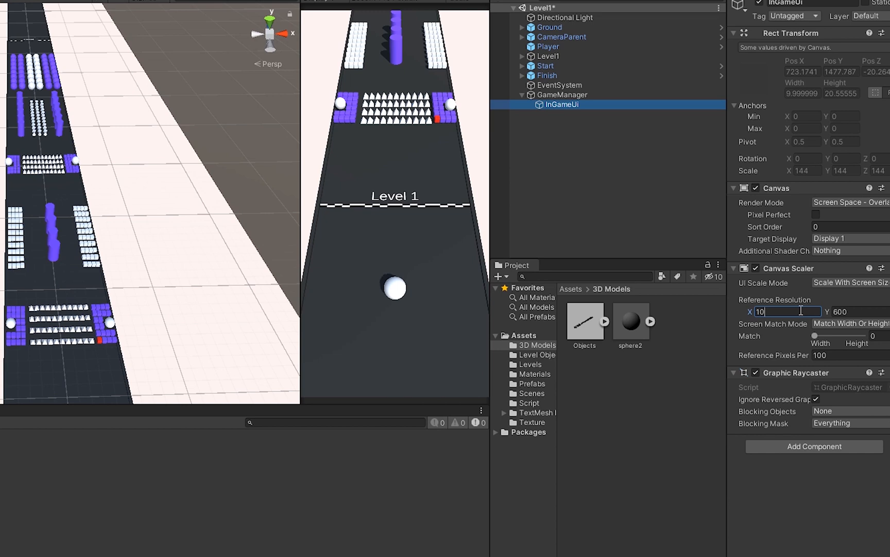
{"action": "type", "text": "80"}
{"action": "key", "text": "Tab"}
{"action": "type", "text": "1"}
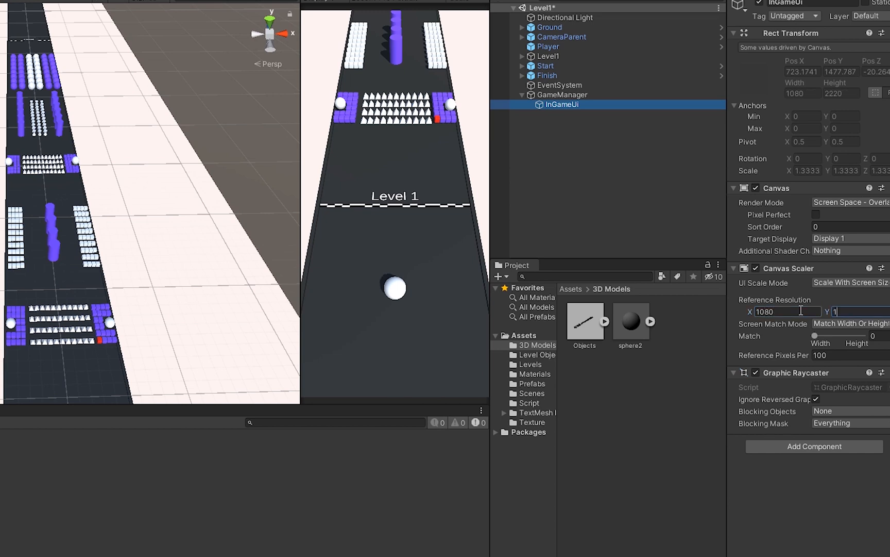
{"action": "type", "text": "920"}
{"action": "left_click_drag", "start_coordinate": [818, 334], "coordinate": [865, 335]}
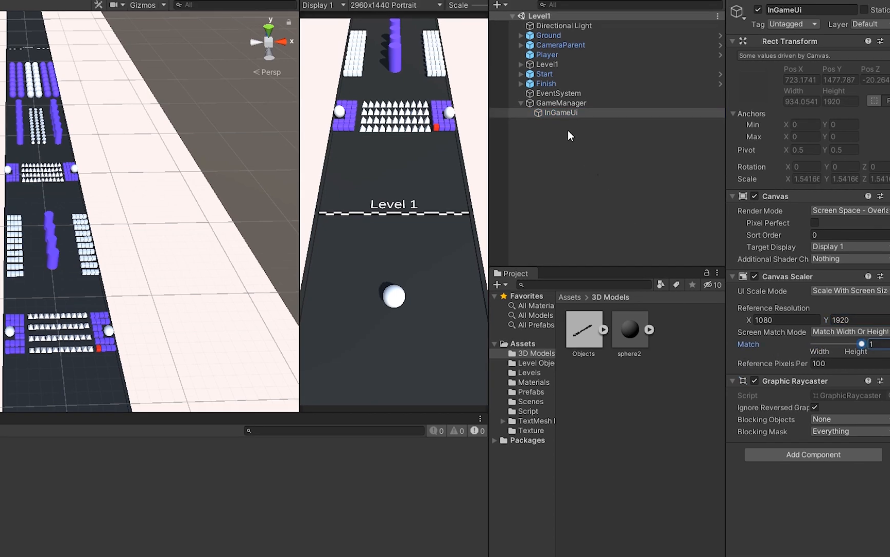
- Create an empty HUD object under InGameUi and stretch its anchors and position to fill the whole canvas
{"action": "right_click", "coordinate": [559, 110]}
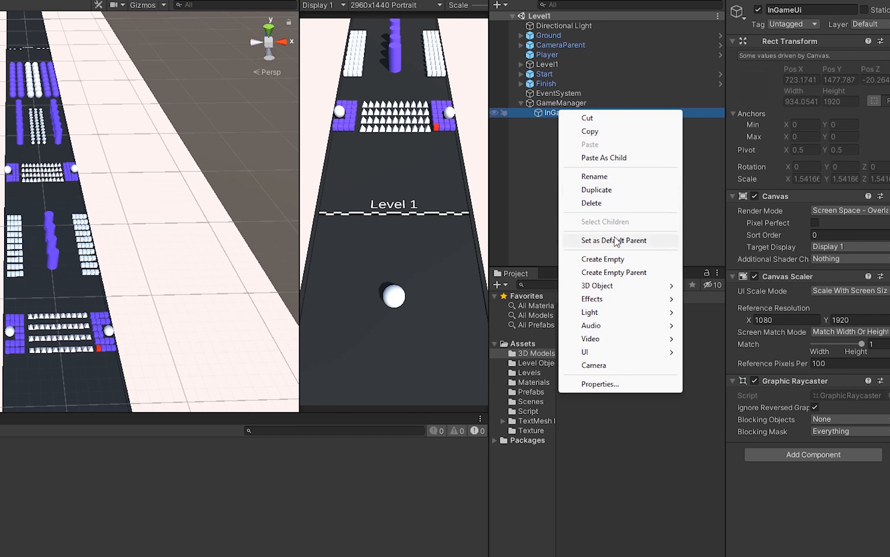
{"action": "left_click", "coordinate": [603, 258]}
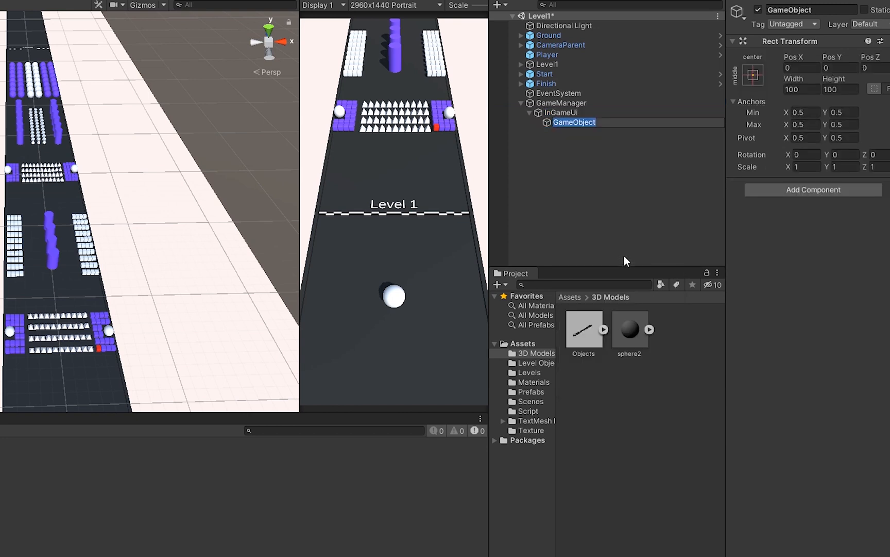
{"action": "type", "text": "HUD"}
{"action": "key", "text": "Return"}
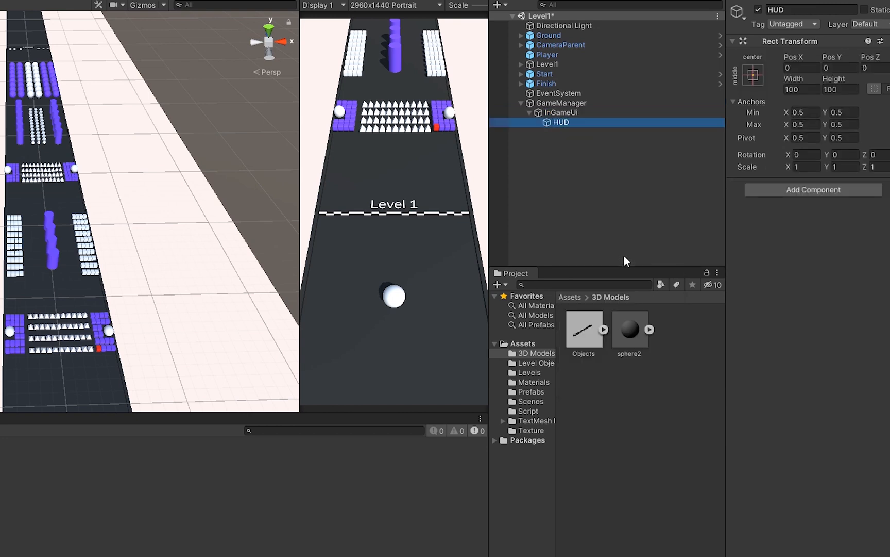
{"action": "left_click", "coordinate": [749, 81]}
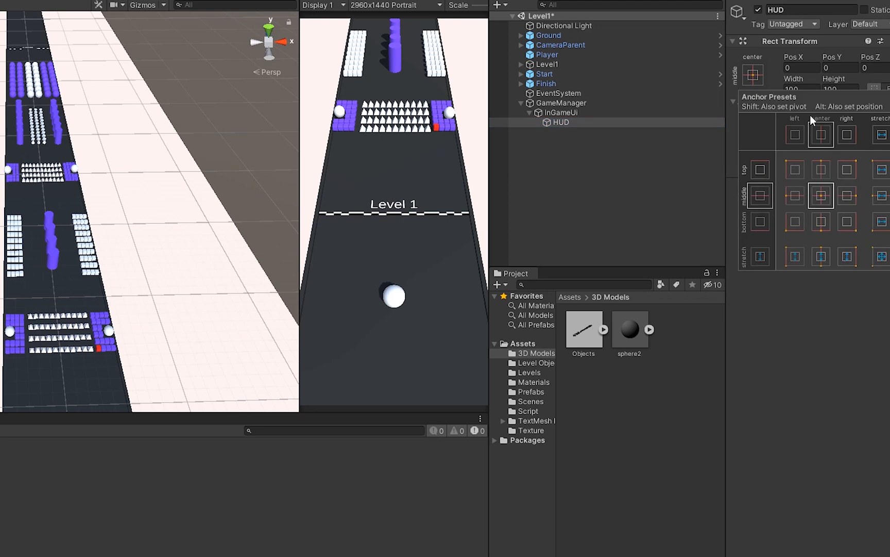
{"action": "key", "text": "alt"}
{"action": "left_click", "coordinate": [881, 258], "text": "alt"}
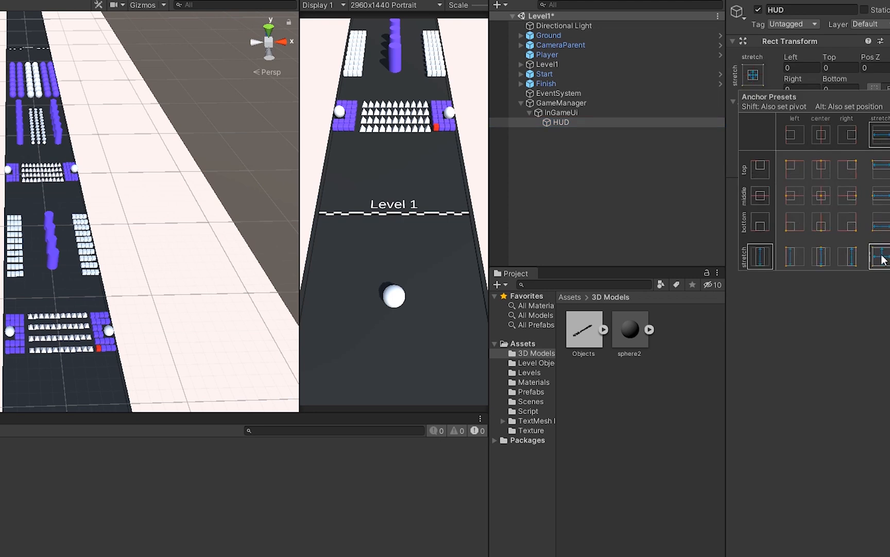
{"action": "left_click", "coordinate": [645, 156]}
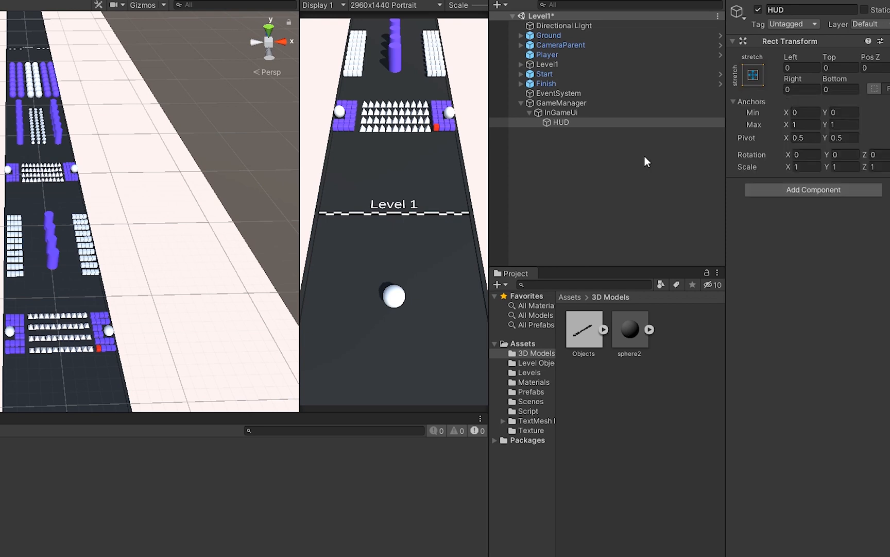
- Create an empty LevelProgress object under HUD and anchor and position it along the top edge with horizontal stretch
{"action": "left_click", "coordinate": [585, 123]}
{"action": "right_click", "coordinate": [561, 122]}
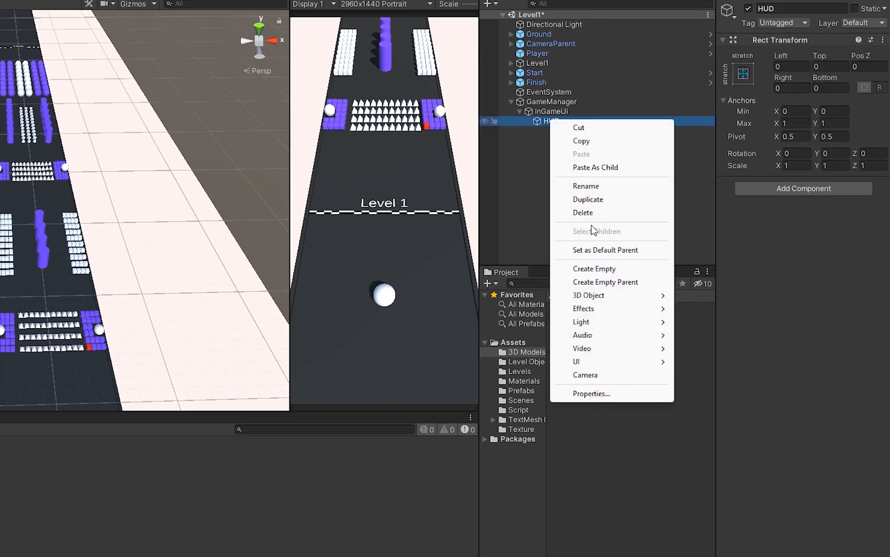
{"action": "left_click", "coordinate": [597, 269]}
{"action": "type", "text": "LevelP"}
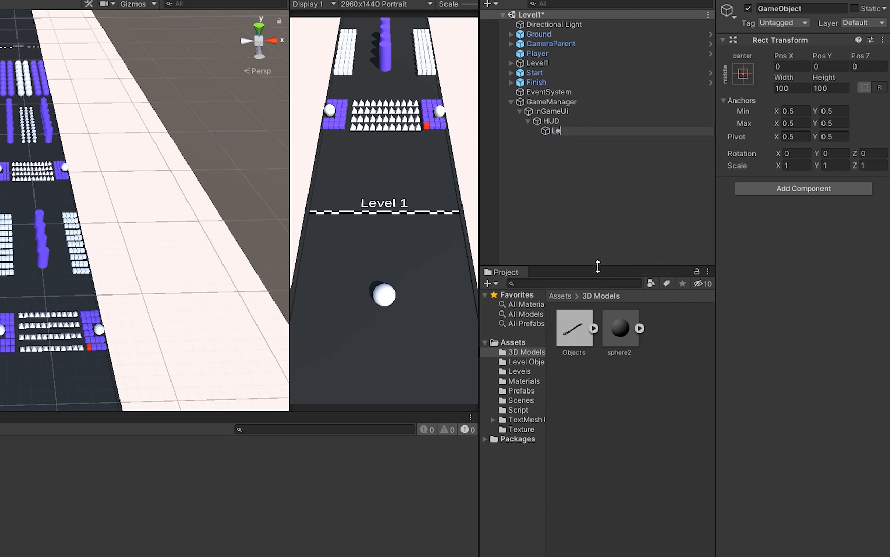
{"action": "type", "text": "rogress"}
{"action": "key", "text": "Return"}
{"action": "left_click", "coordinate": [743, 75]}
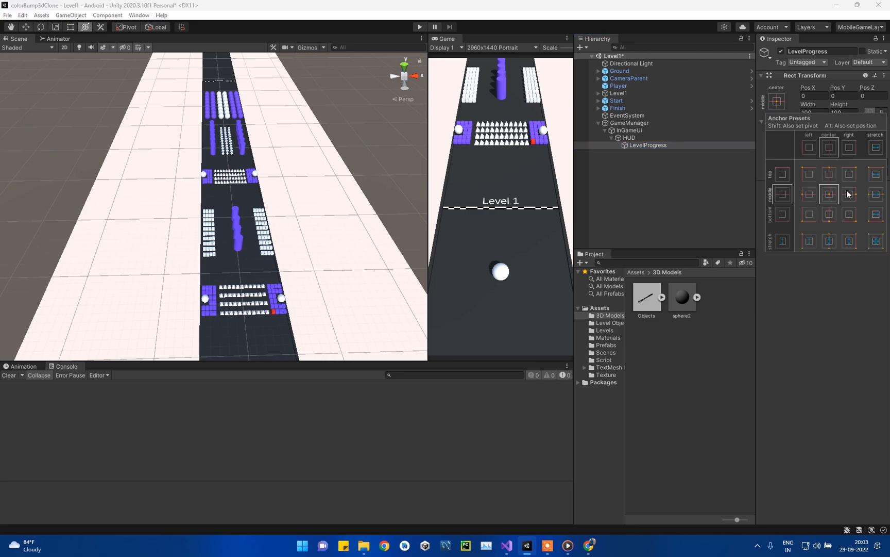
{"action": "key", "text": "alt"}
{"action": "left_click", "coordinate": [877, 173], "text": "alt"}
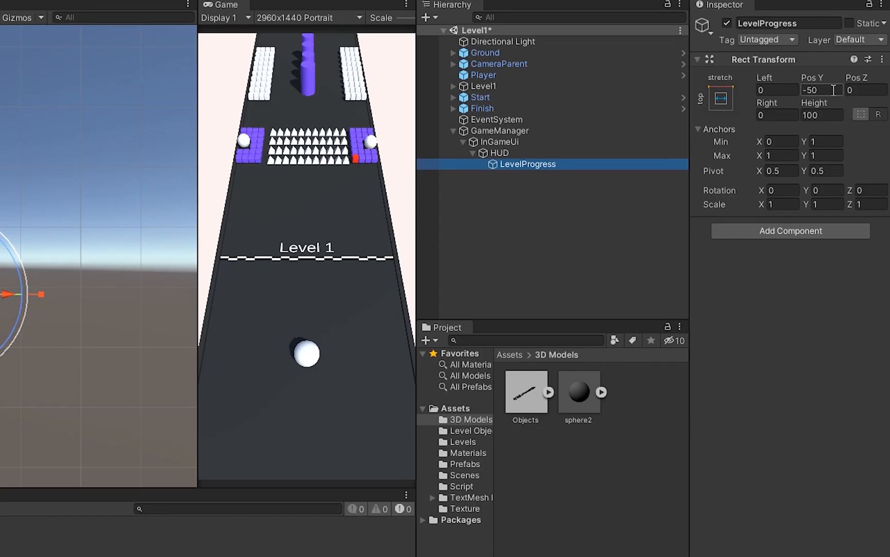
- Set LevelProgress's Pos Y to -204 and height to 146.8, and toggle gizmos in the Scene view
{"action": "left_click", "coordinate": [833, 89]}
{"action": "key", "text": "BackSpace"}
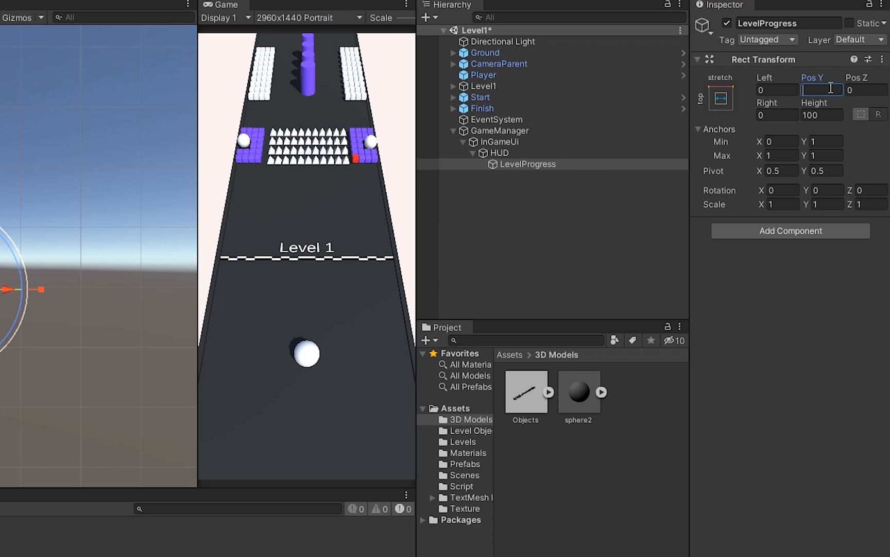
{"action": "type", "text": "-204"}
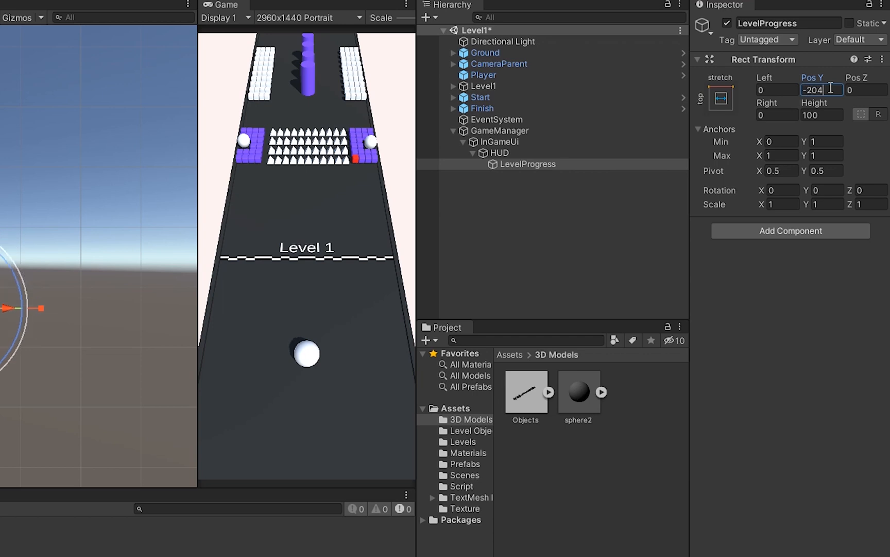
{"action": "left_click", "coordinate": [825, 112]}
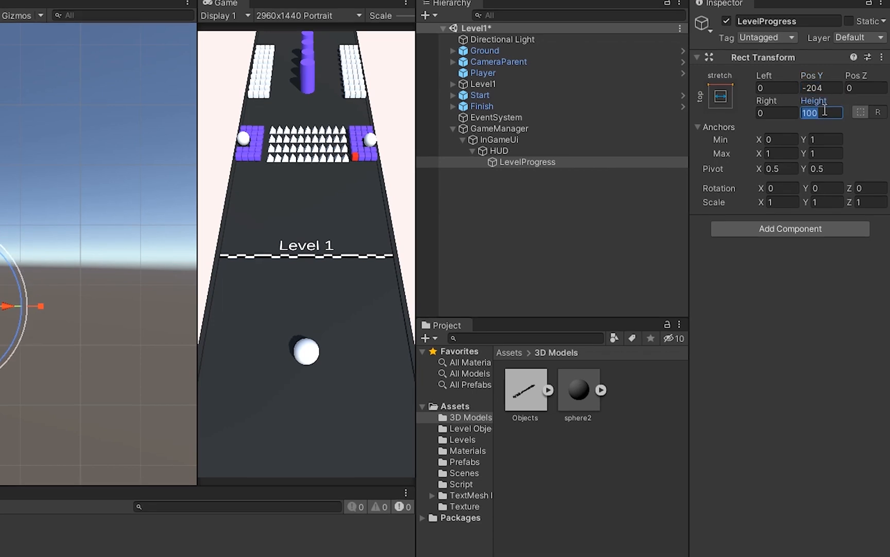
{"action": "type", "text": "146.5"}
{"action": "key", "text": "BackSpace"}
{"action": "type", "text": "8"}
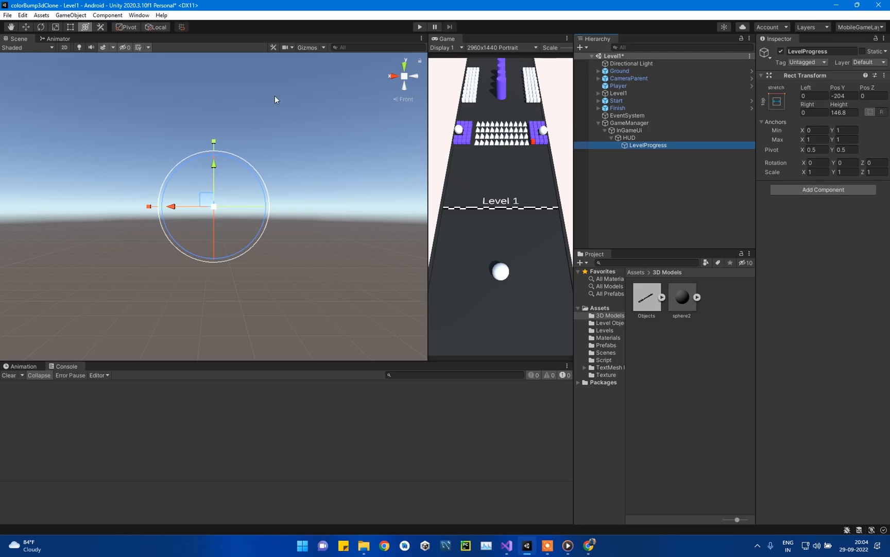
{"action": "left_click", "coordinate": [309, 48]}
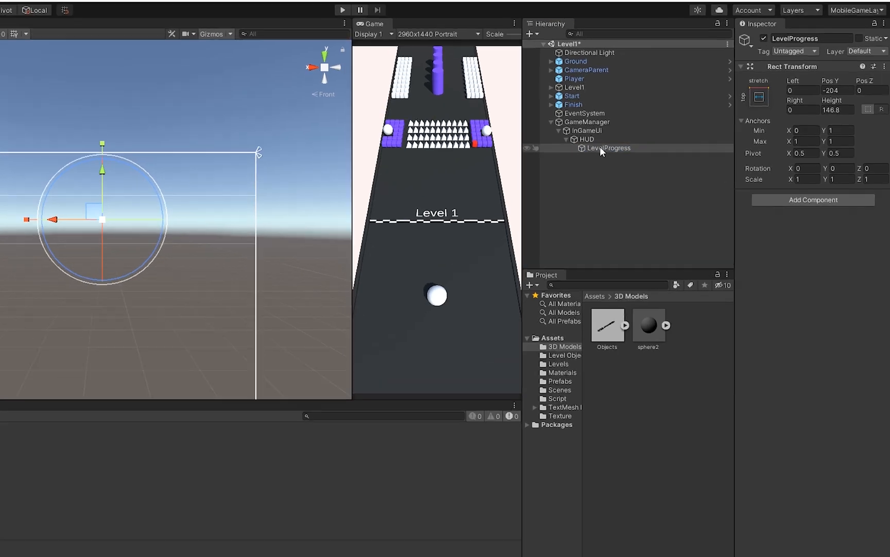
- Add a UI image as a child of LevelProgress and name it Background
{"action": "right_click", "coordinate": [641, 147]}
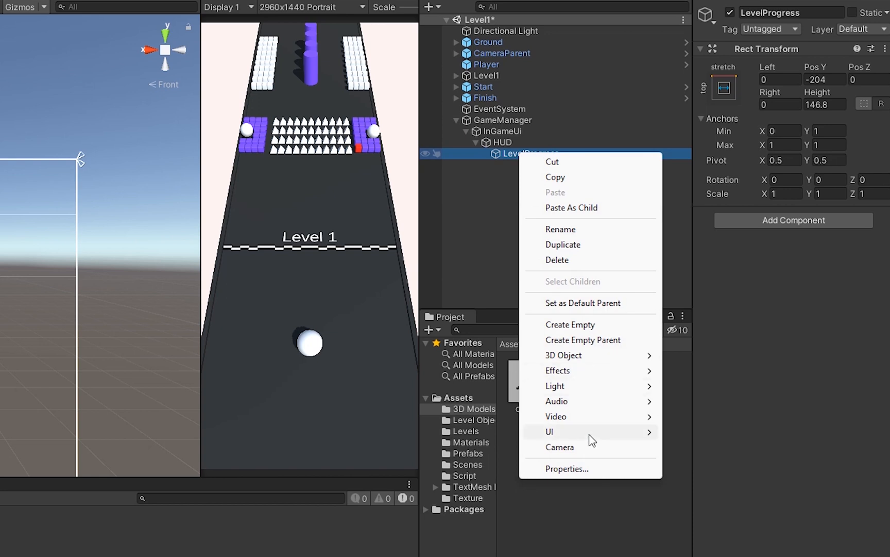
{"action": "mouse_move", "coordinate": [590, 433]}
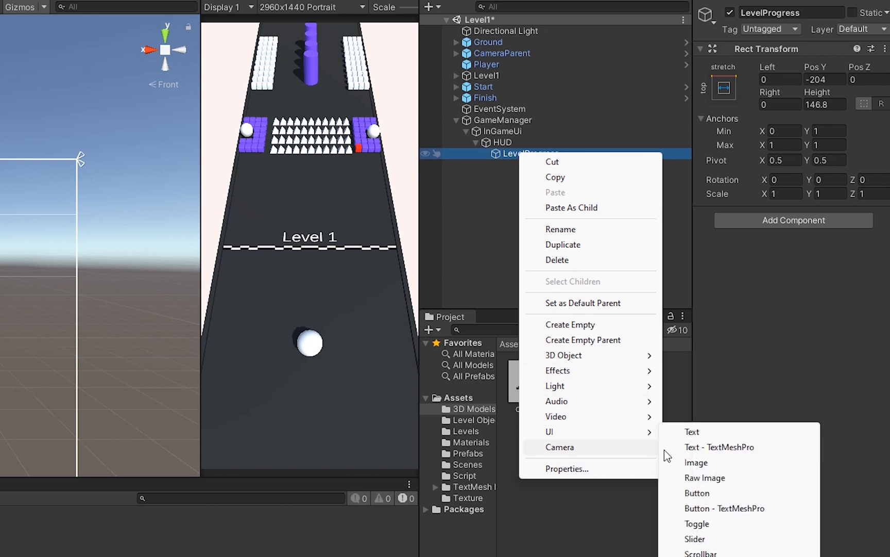
{"action": "left_click", "coordinate": [717, 463]}
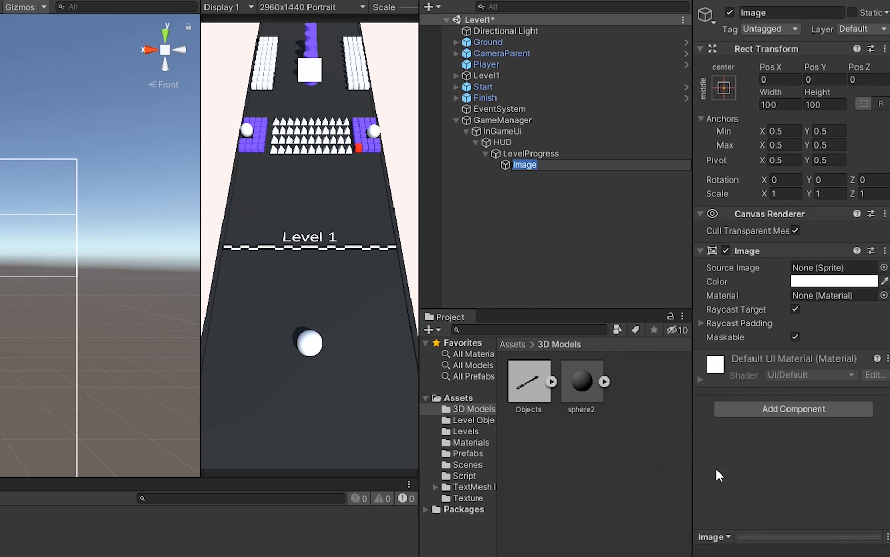
{"action": "type", "text": "Background"}
{"action": "key", "text": "Return"}
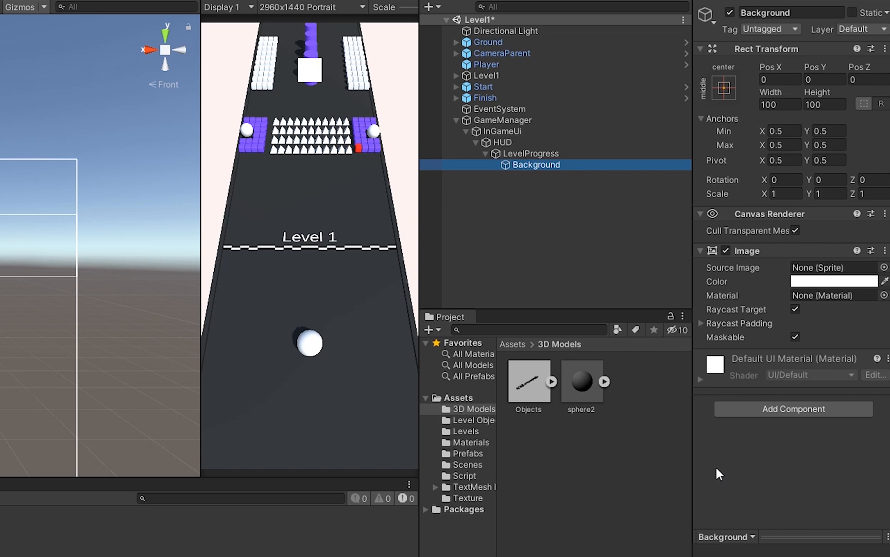
- Set the Background image's Pos X to -3.8, Pos Y to 1, width to 321.6 and height to 30.2
{"action": "left_click", "coordinate": [784, 78]}
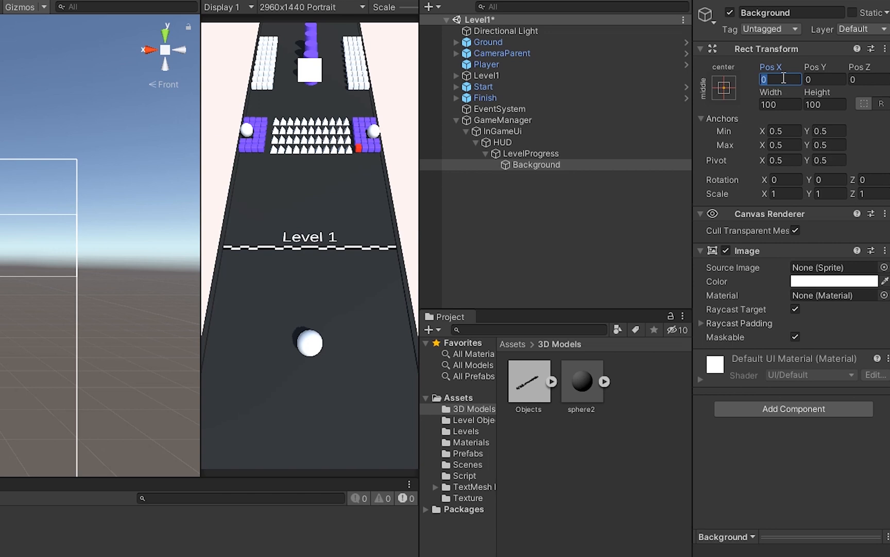
{"action": "type", "text": "-3.8"}
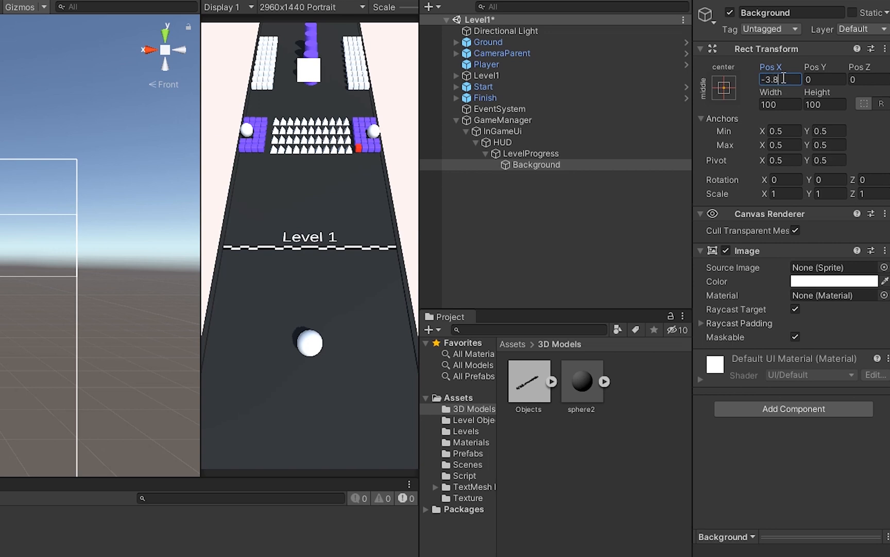
{"action": "key", "text": "Tab"}
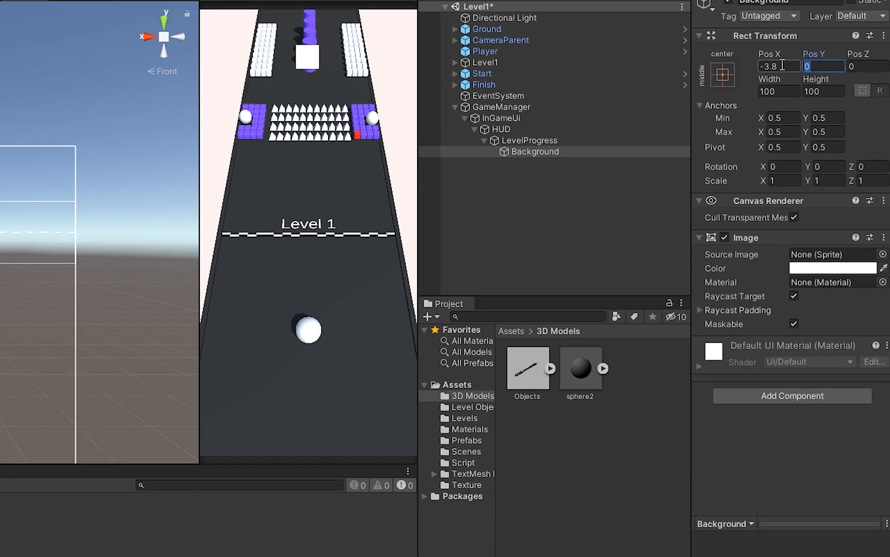
{"action": "type", "text": "1"}
{"action": "left_click", "coordinate": [787, 88]}
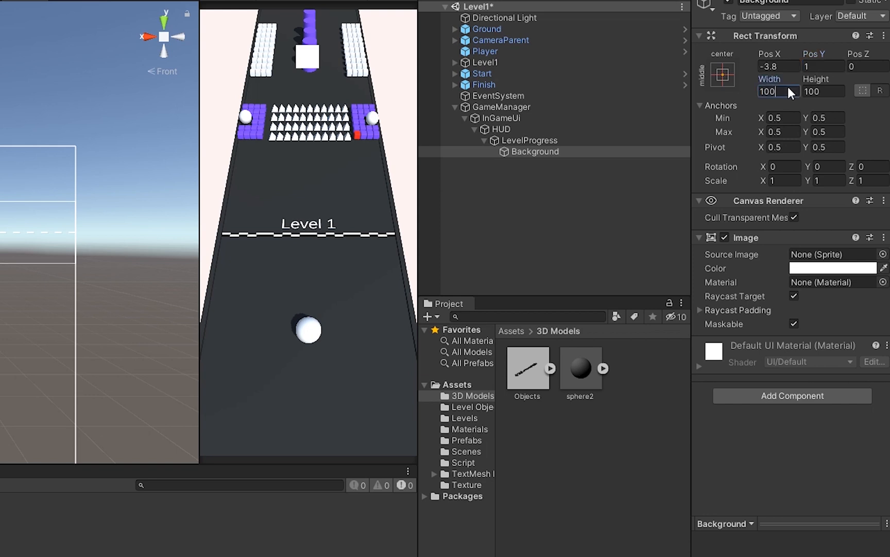
{"action": "type", "text": "321"}
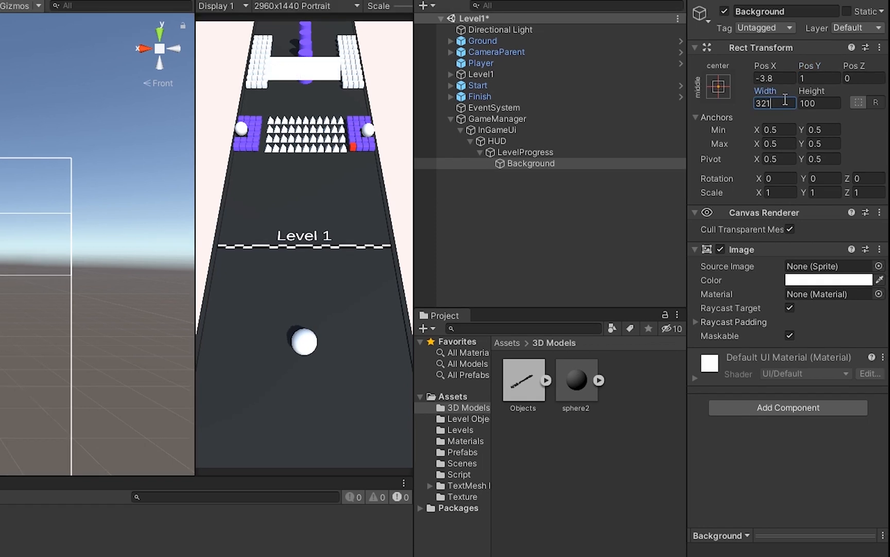
{"action": "type", "text": ".6"}
{"action": "key", "text": "Tab"}
{"action": "type", "text": "30.2"}
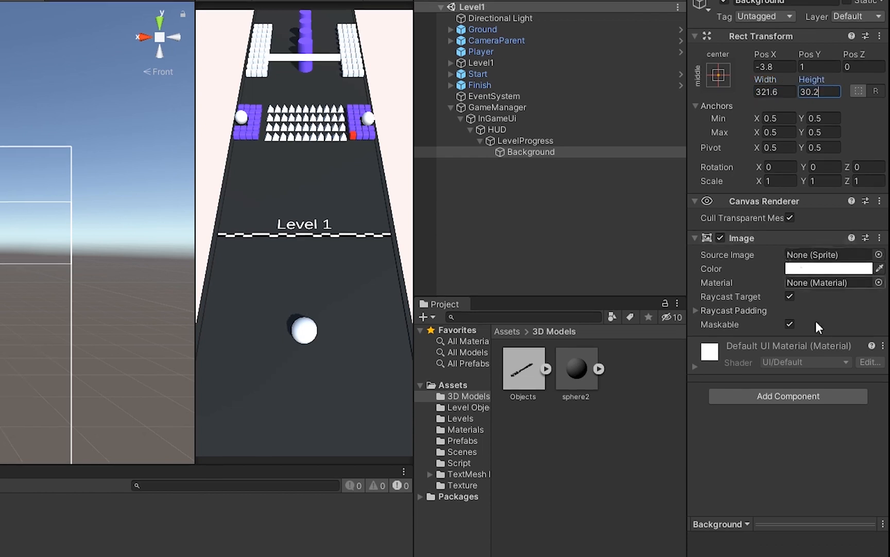
- Set the Background image's color to pure red (FF0000) with an alpha of 0.6
{"action": "left_click", "coordinate": [829, 280]}
{"action": "left_click", "coordinate": [798, 368]}
{"action": "left_click_drag", "start_coordinate": [819, 353], "coordinate": [838, 341]}
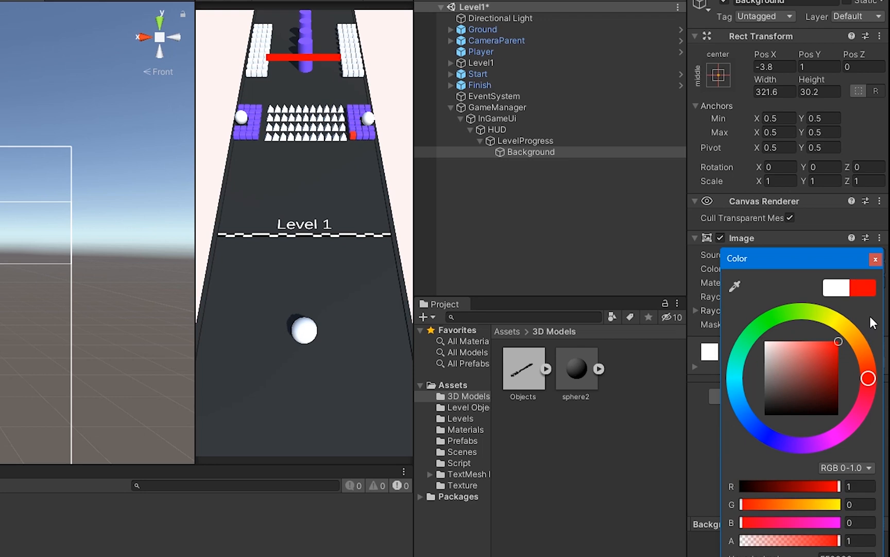
{"action": "left_click", "coordinate": [876, 260]}
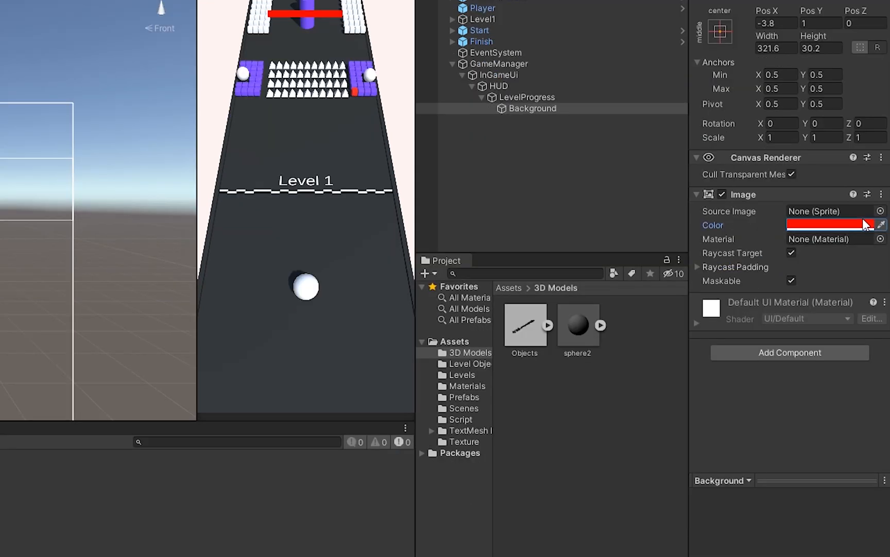
{"action": "left_click", "coordinate": [860, 263]}
{"action": "left_click", "coordinate": [862, 489]}
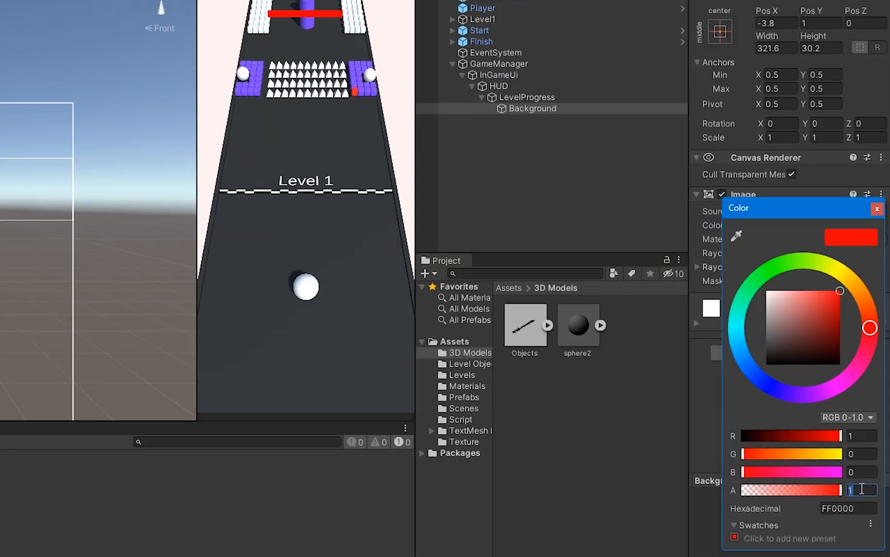
{"action": "type", "text": "0.6"}
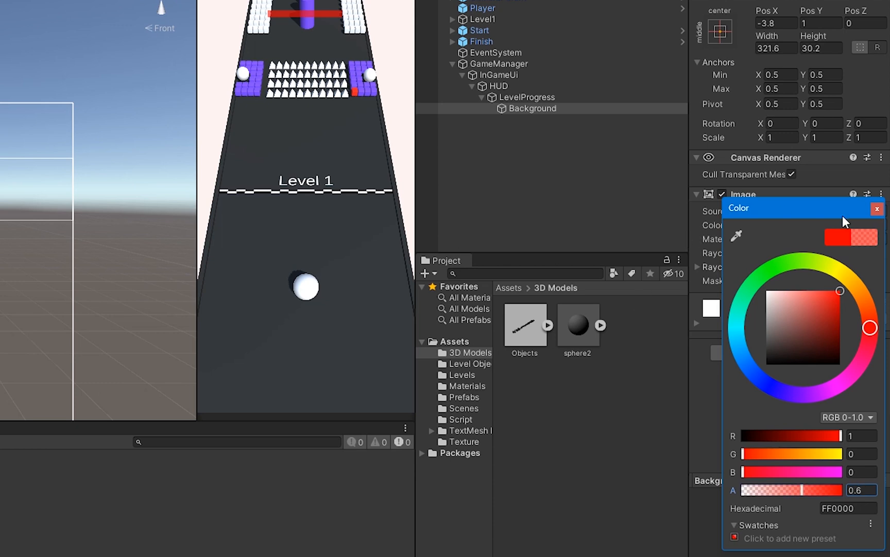
{"action": "left_click", "coordinate": [878, 209]}
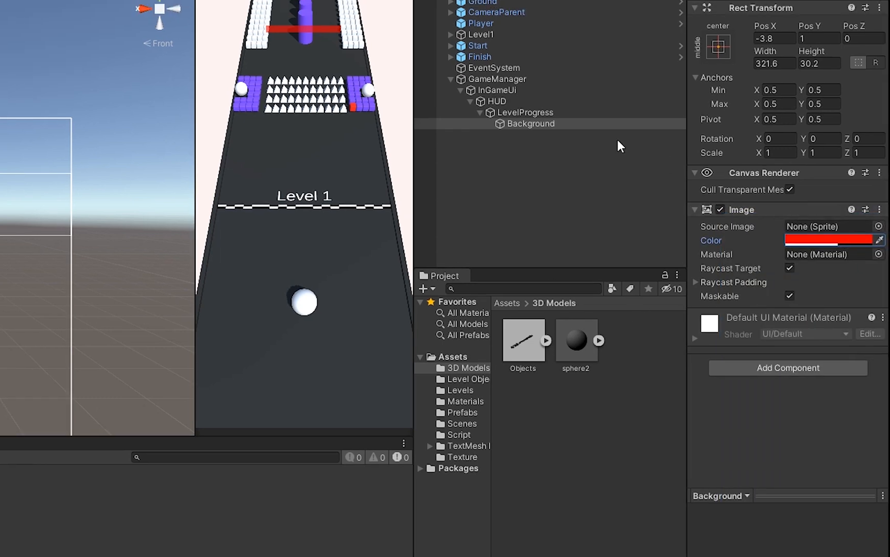
- Duplicate the Background image under LevelProgress and rename the copy Fill
{"action": "left_click", "coordinate": [542, 125]}
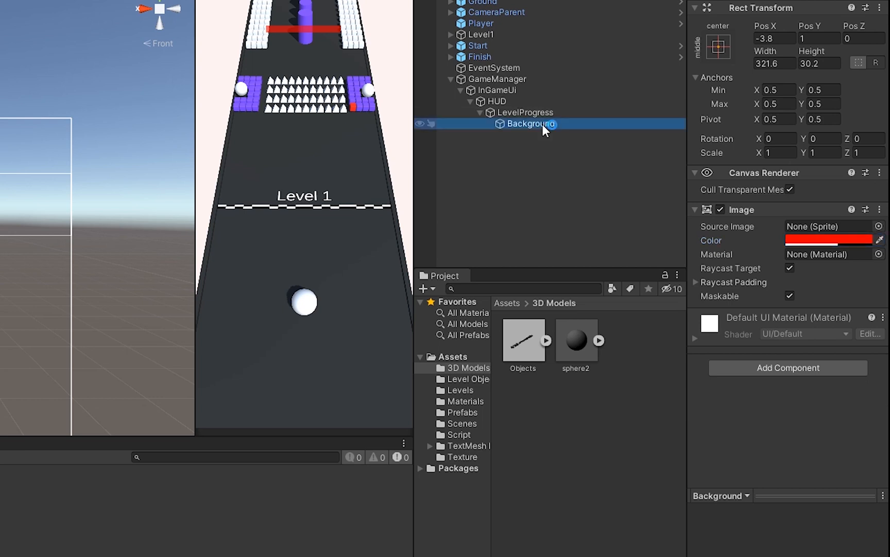
{"action": "key", "text": "ctrl+d"}
{"action": "key", "text": "F2"}
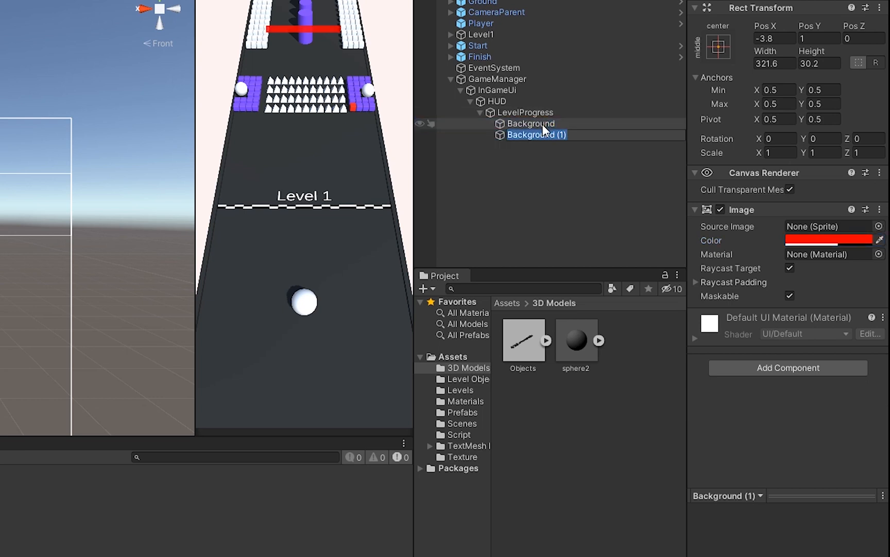
{"action": "type", "text": "Fill"}
{"action": "key", "text": "Return"}
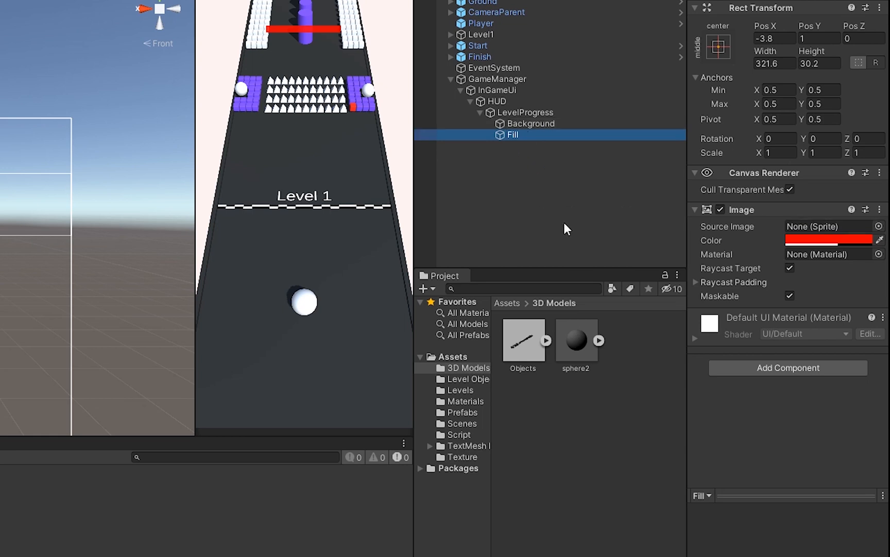
- Set the Fill image's color alpha to 1 and assign the Square sprite as its source image
{"action": "left_click", "coordinate": [826, 239]}
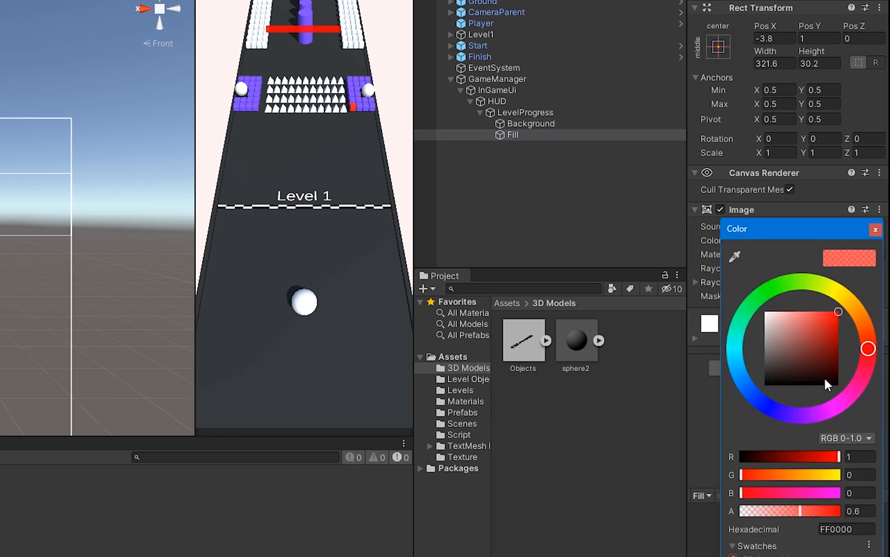
{"action": "left_click_drag", "start_coordinate": [807, 511], "coordinate": [846, 508]}
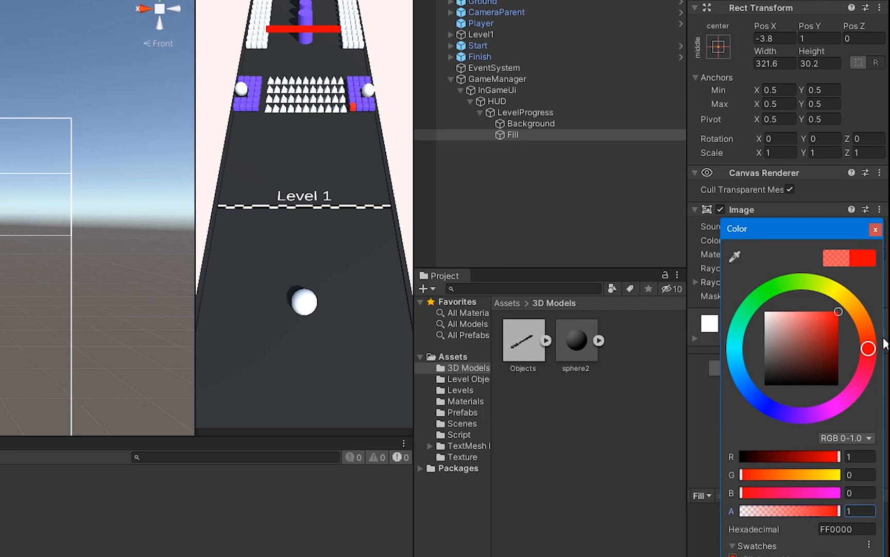
{"action": "left_click", "coordinate": [876, 230]}
{"action": "left_click", "coordinate": [882, 199]}
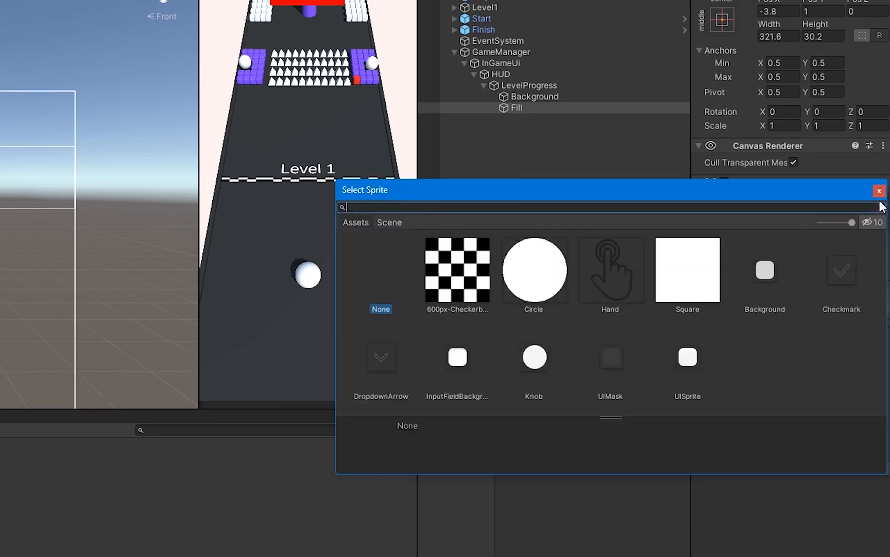
{"action": "double_click", "coordinate": [696, 286]}
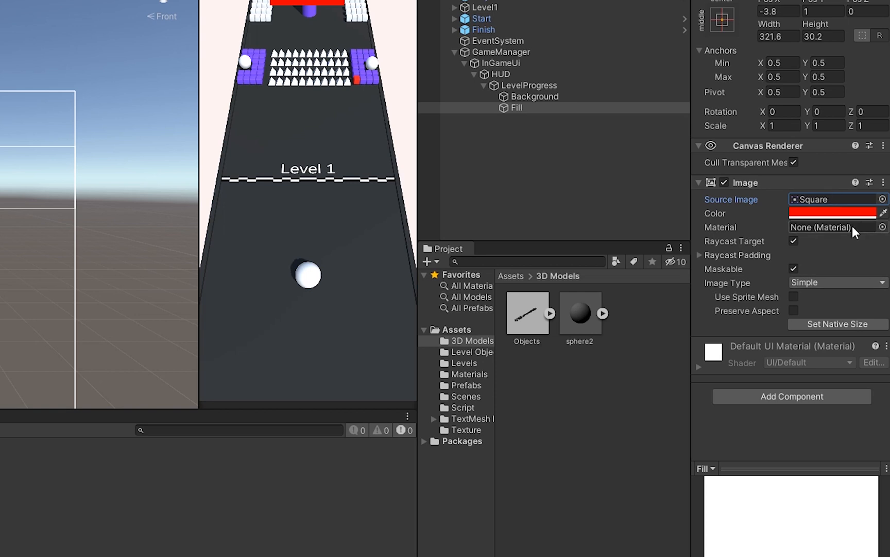
- Set Fill's image type to Filled with the Horizontal fill method and a fill amount of 0
{"action": "left_click", "coordinate": [829, 279]}
{"action": "left_click", "coordinate": [834, 342]}
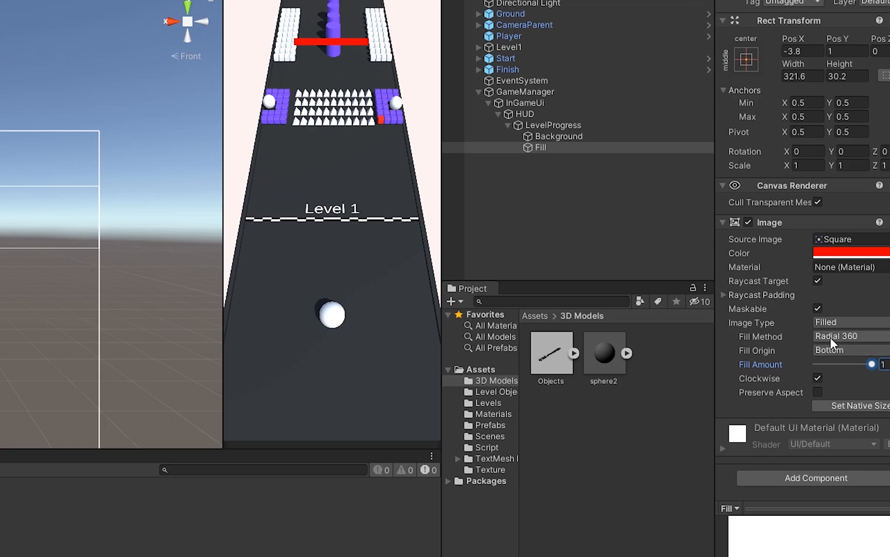
{"action": "left_click", "coordinate": [847, 340]}
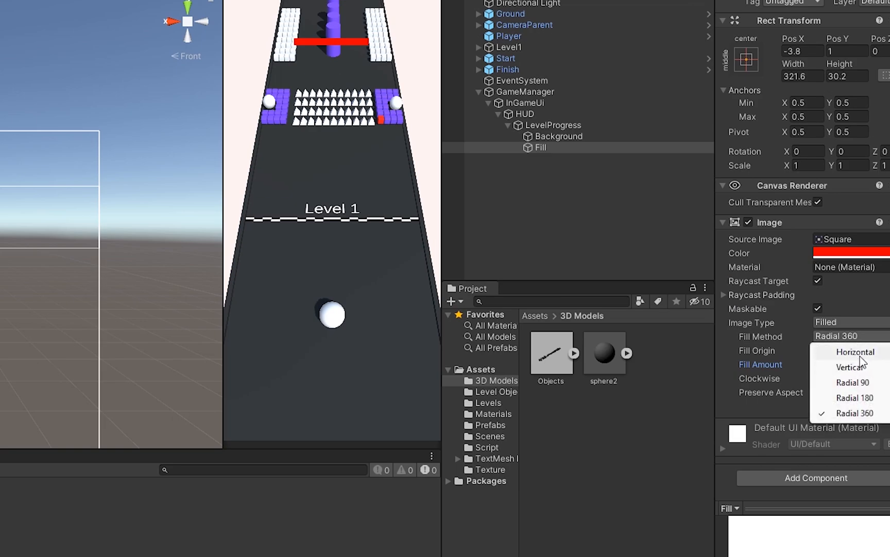
{"action": "left_click", "coordinate": [860, 356]}
{"action": "left_click_drag", "start_coordinate": [871, 364], "coordinate": [807, 368]}
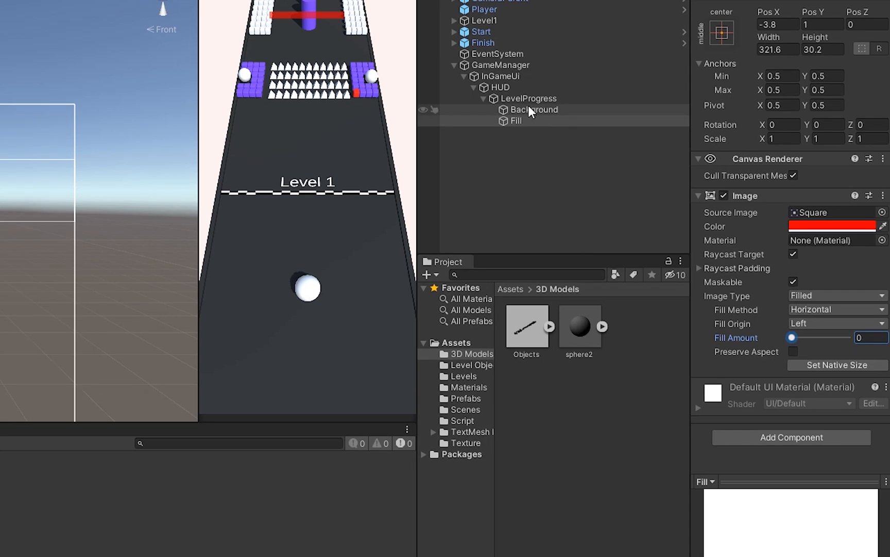
- Add a UI image as a child of LevelProgress and name it CurrentLevel
{"action": "left_click", "coordinate": [555, 125]}
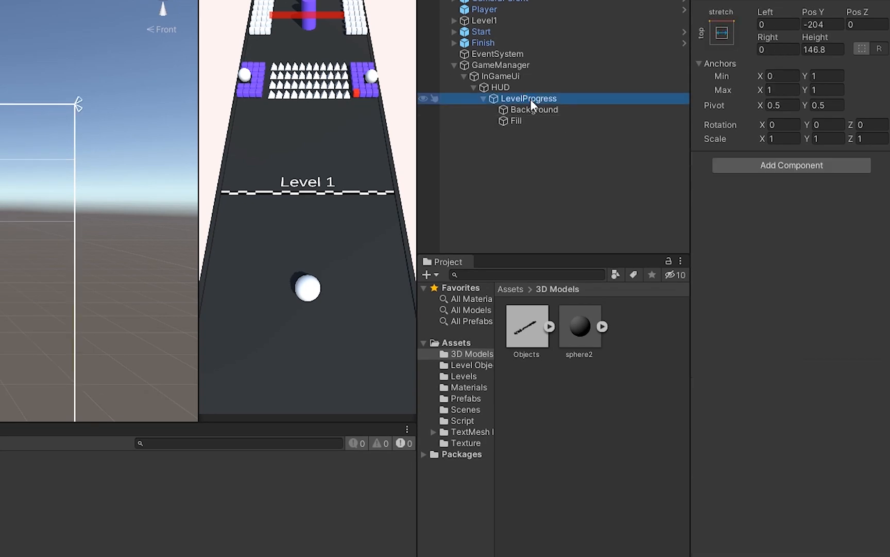
{"action": "right_click", "coordinate": [531, 100]}
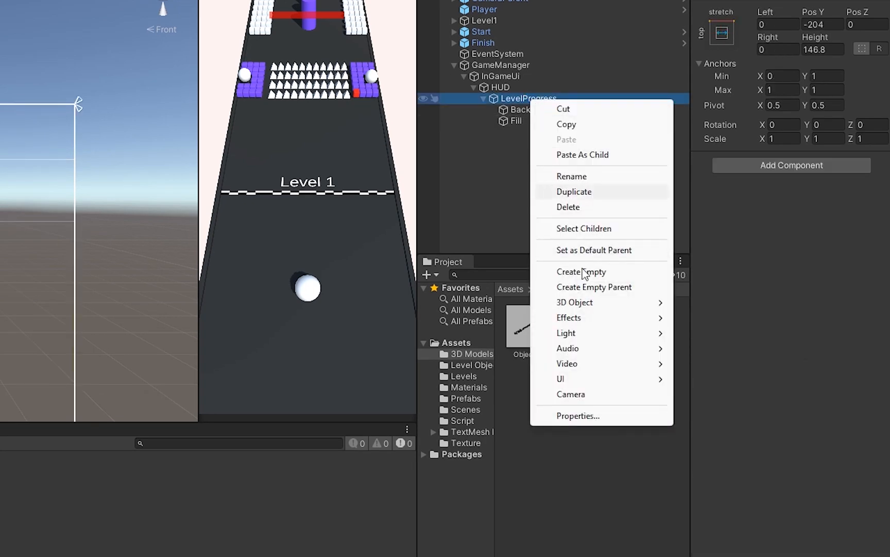
{"action": "mouse_move", "coordinate": [654, 381]}
{"action": "left_click", "coordinate": [726, 410]}
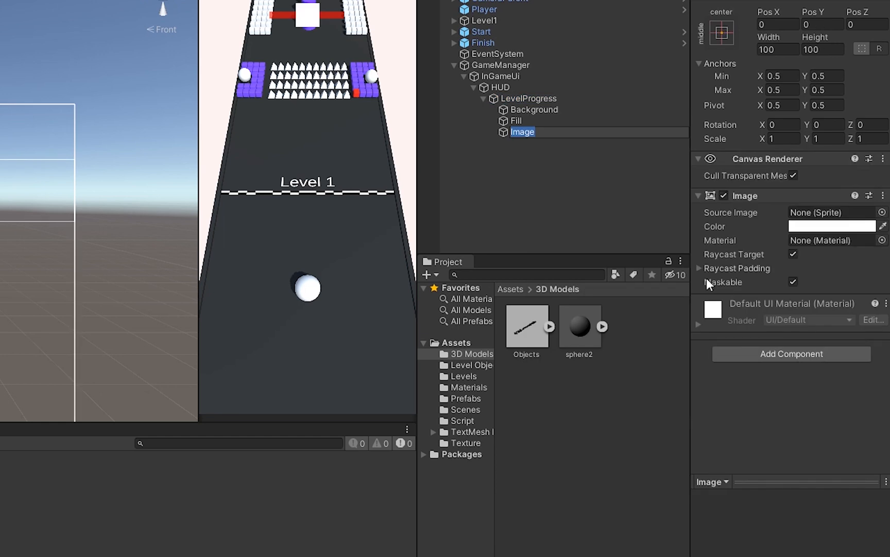
{"action": "type", "text": "CurrentLevel"}
{"action": "key", "text": "Return"}
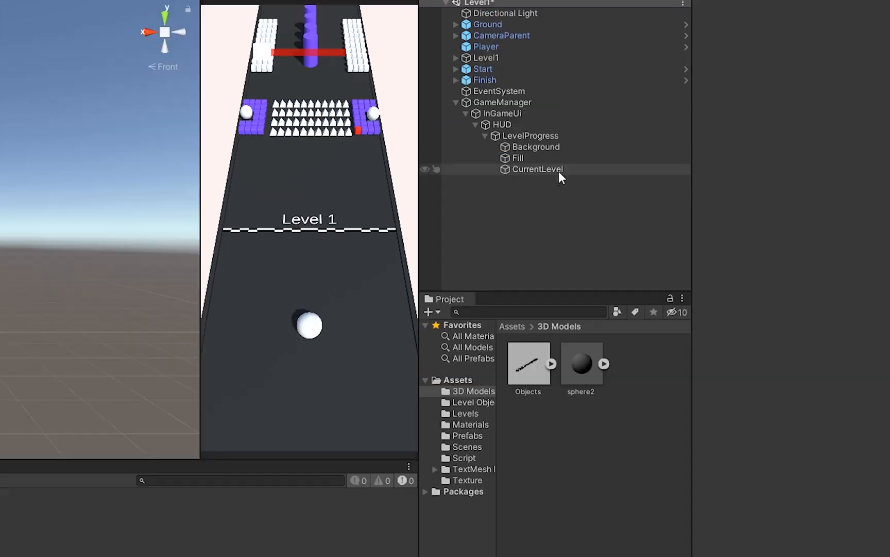
- Set CurrentLevel's Pos X to -200 and its image color to a bright red with green and blue at about 0.127
{"action": "left_click", "coordinate": [788, 23]}
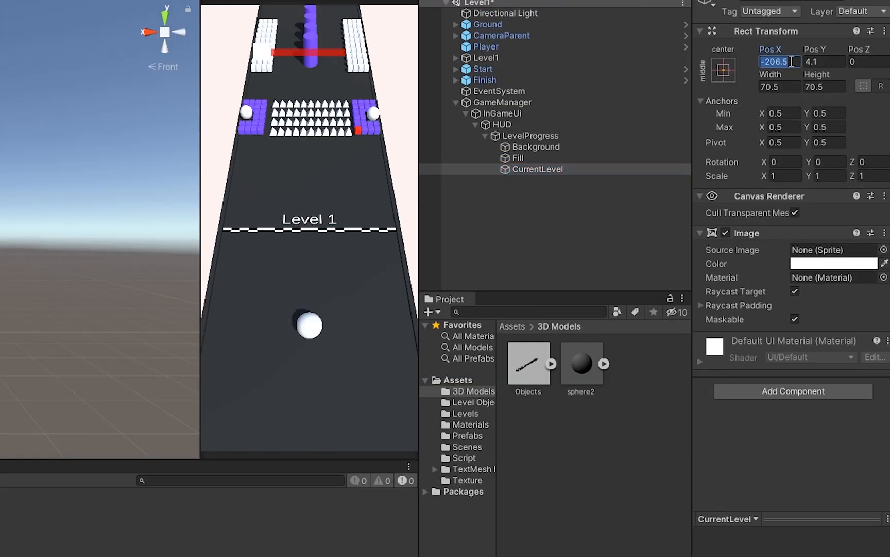
{"action": "type", "text": "-200"}
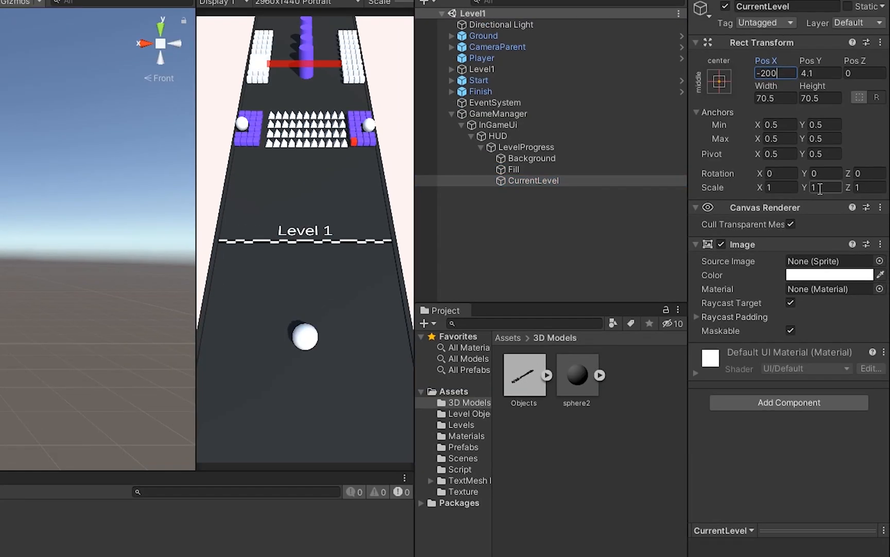
{"action": "left_click", "coordinate": [835, 278]}
{"action": "left_click_drag", "start_coordinate": [824, 353], "coordinate": [831, 334]}
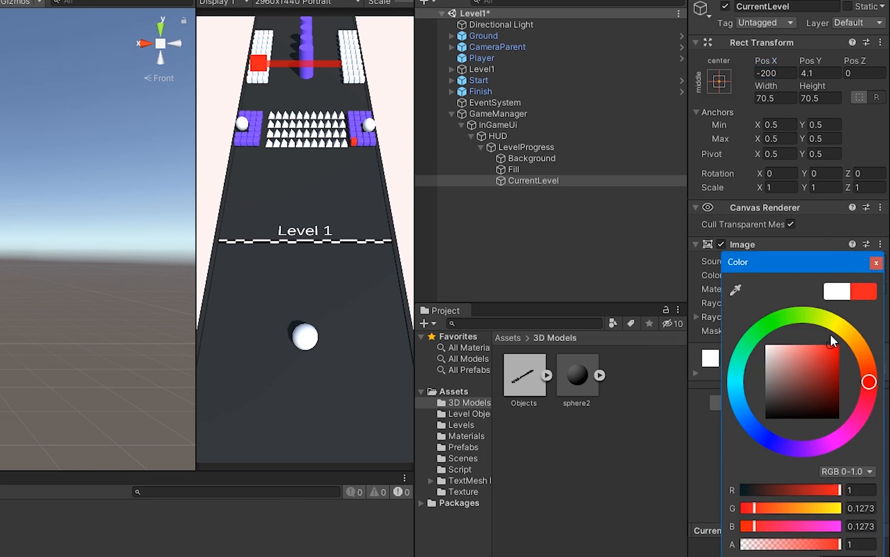
{"action": "left_click", "coordinate": [877, 263]}
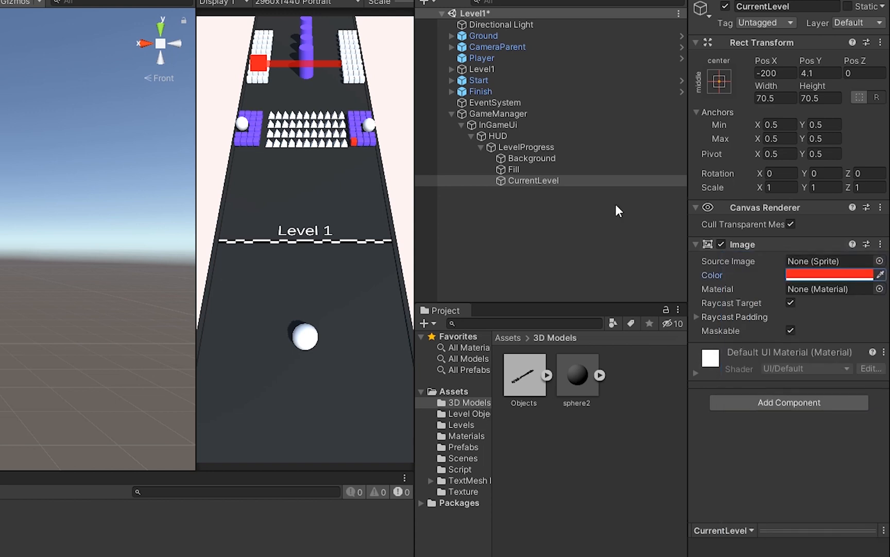
- Add a legacy UI Text object as a child of CurrentLevel and name it CurrentLevelText
{"action": "right_click", "coordinate": [532, 181]}
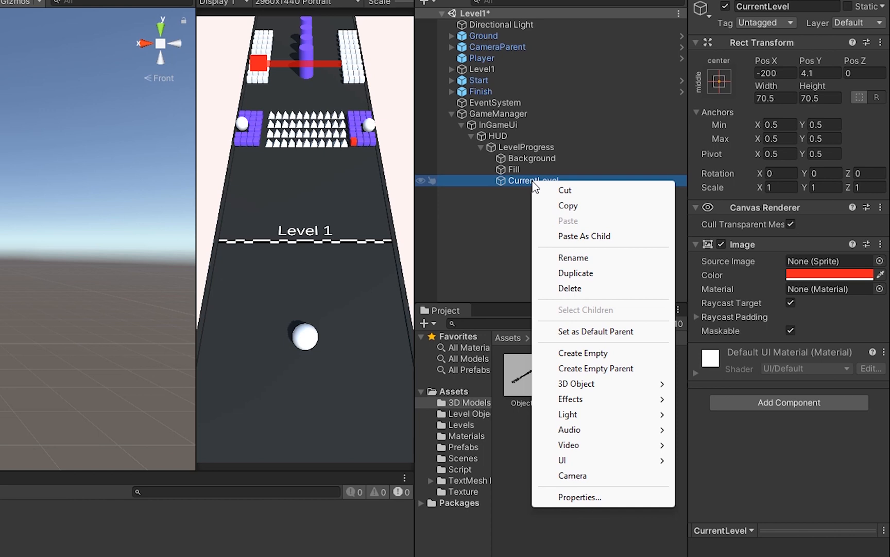
{"action": "mouse_move", "coordinate": [588, 460]}
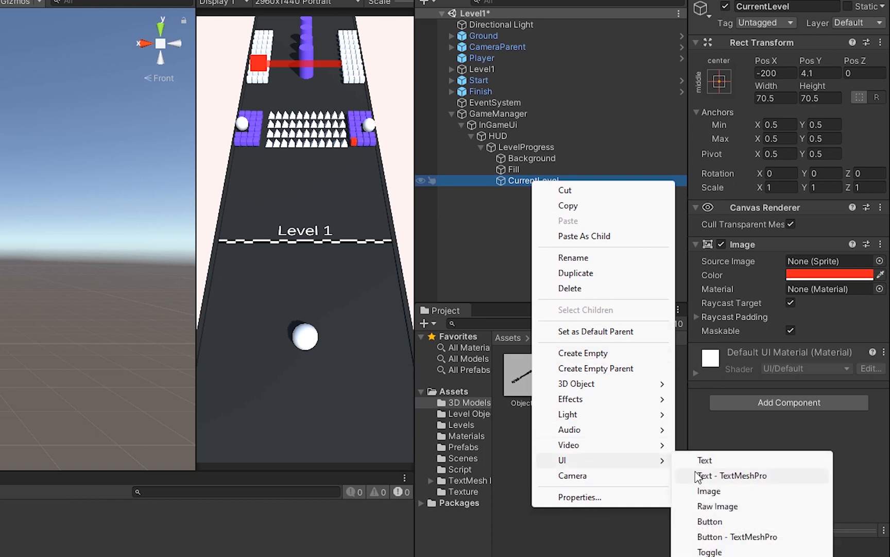
{"action": "left_click", "coordinate": [701, 459]}
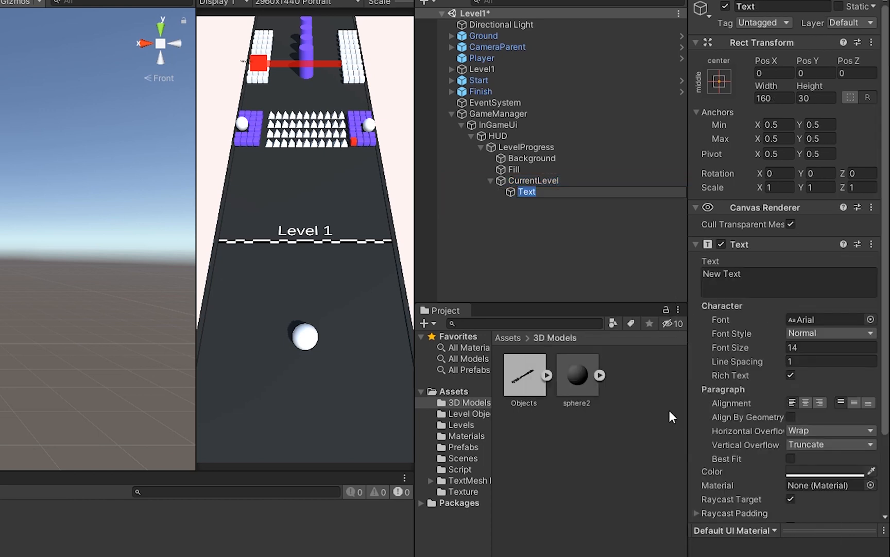
{"action": "type", "text": "Cureent"}
{"action": "key", "text": "BackSpace"}
{"action": "key", "text": "BackSpace"}
{"action": "key", "text": "BackSpace"}
{"action": "key", "text": "BackSpace"}
{"action": "key", "text": "BackSpace"}
{"action": "type", "text": "rrentLevelText"}
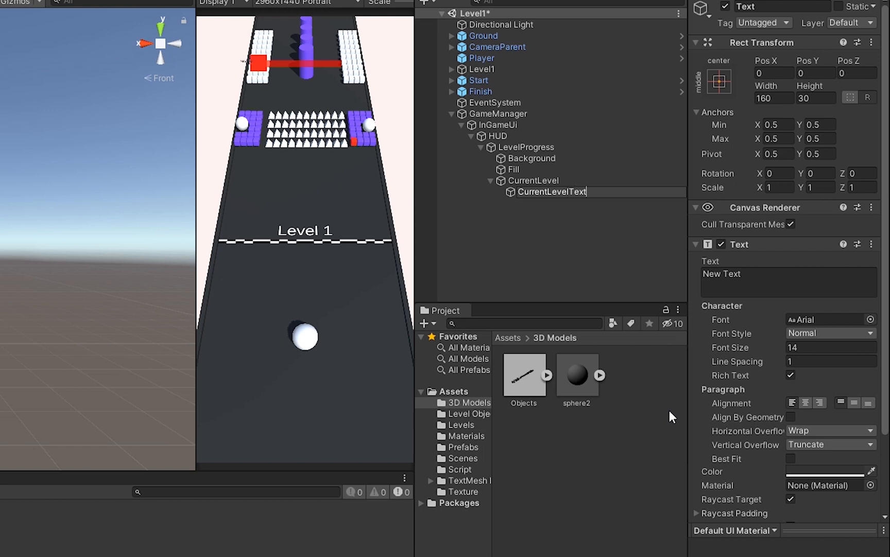
{"action": "key", "text": "Return"}
- Set CurrentLevelText's content to 10 with font size 56, aligned to the center and middle
{"action": "scroll", "coordinate": [759, 225], "scroll_direction": "down", "scroll_amount": 3}
{"action": "double_click", "coordinate": [777, 183]}
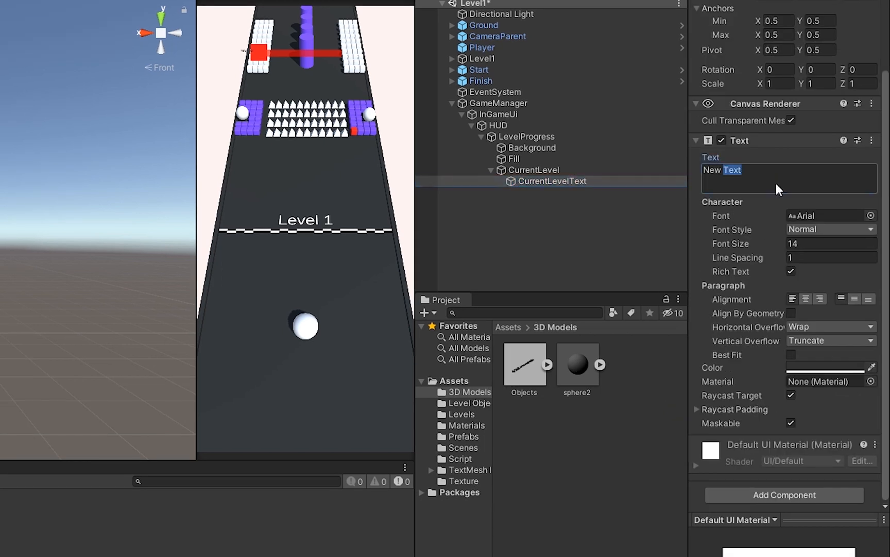
{"action": "key", "text": "BackSpace"}
{"action": "key", "text": "BackSpace"}
{"action": "key", "text": "BackSpace"}
{"action": "key", "text": "BackSpace"}
{"action": "key", "text": "BackSpace"}
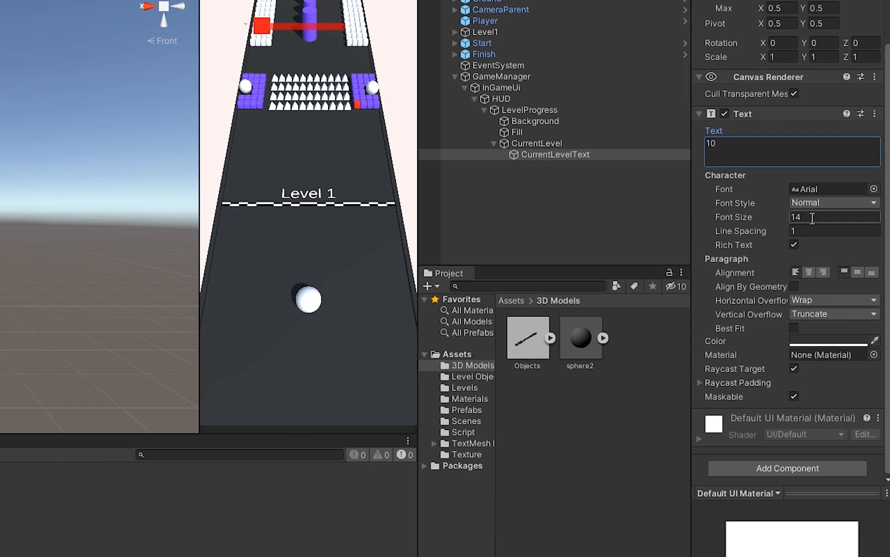
{"action": "left_click", "coordinate": [811, 242]}
{"action": "type", "text": "56"}
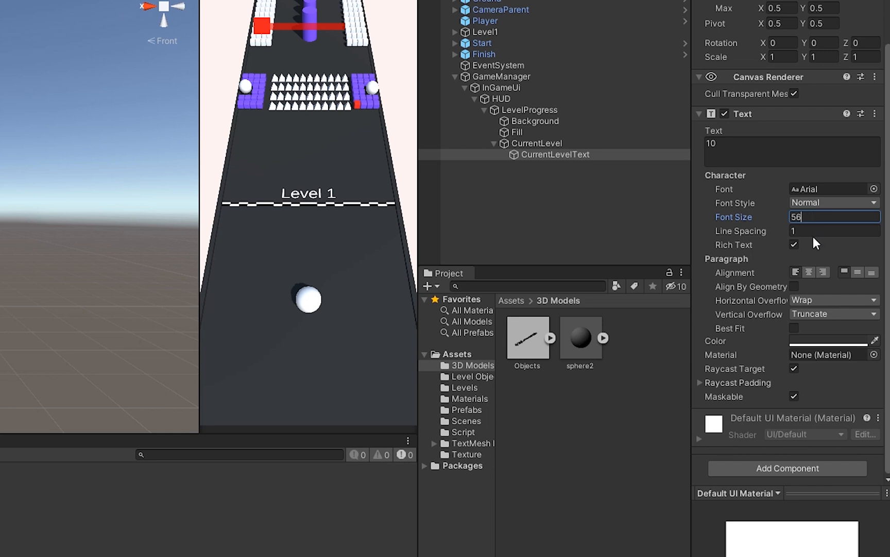
{"action": "scroll", "coordinate": [856, 330], "scroll_direction": "up", "scroll_amount": 4}
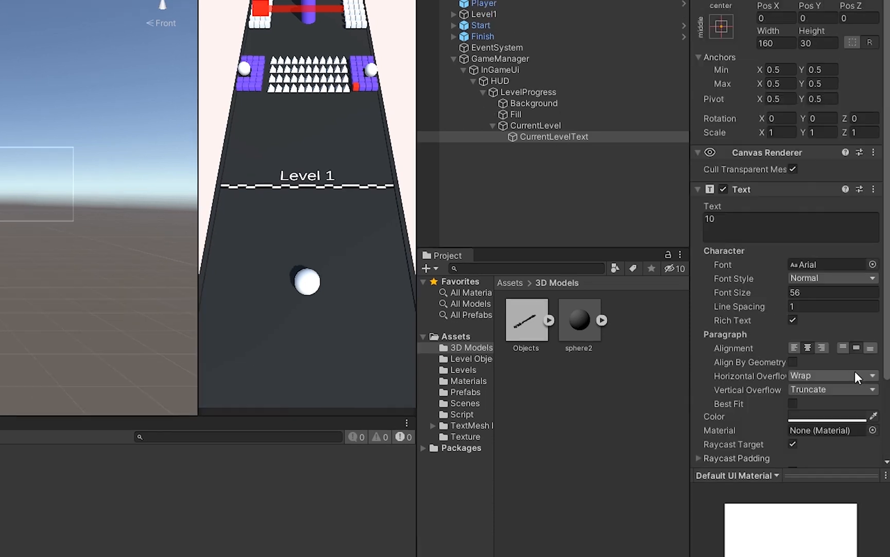
- Color CurrentLevelText black and stretch its anchors and position in both directions to fill CurrentLevel
{"action": "left_click", "coordinate": [825, 434]}
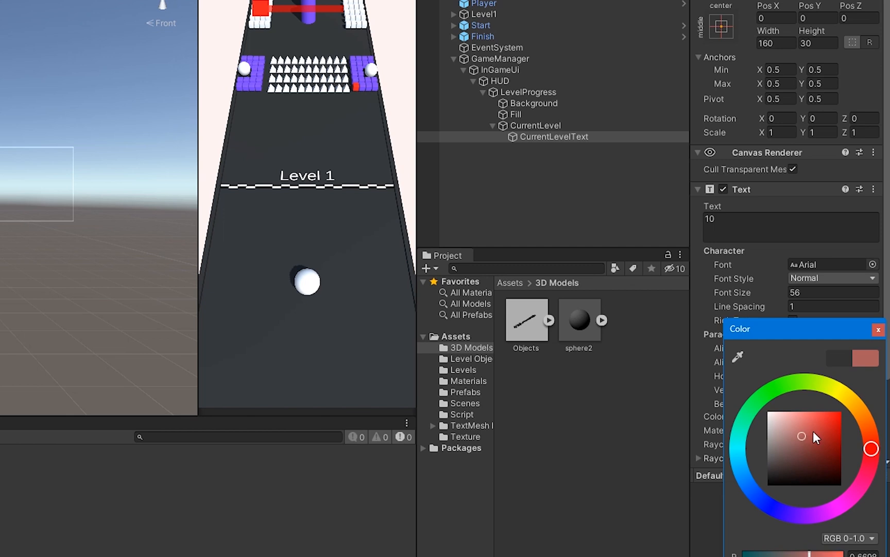
{"action": "mouse_move", "coordinate": [816, 437]}
{"action": "left_mouse_down"}
{"action": "mouse_move", "coordinate": [860, 386]}
{"action": "mouse_move", "coordinate": [799, 477]}
{"action": "mouse_move", "coordinate": [770, 500]}
{"action": "left_mouse_up"}
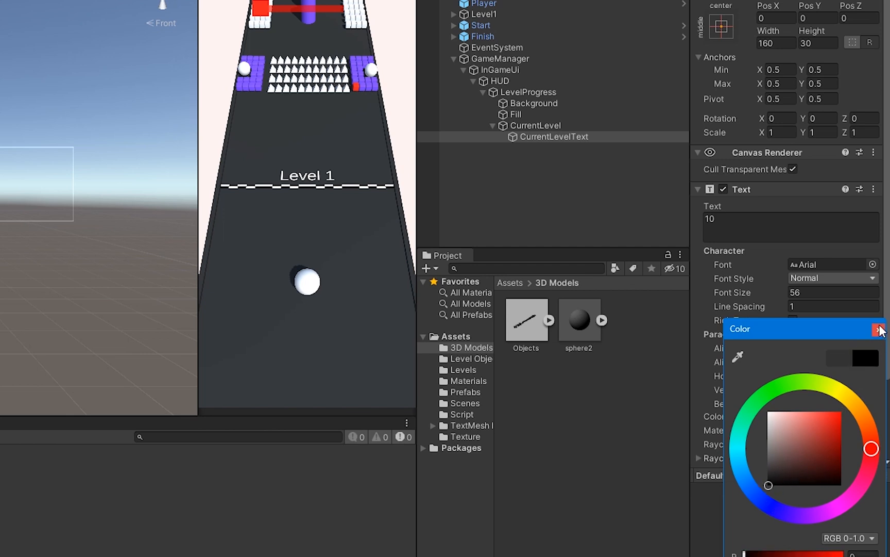
{"action": "left_click", "coordinate": [878, 329]}
{"action": "left_click", "coordinate": [719, 102]}
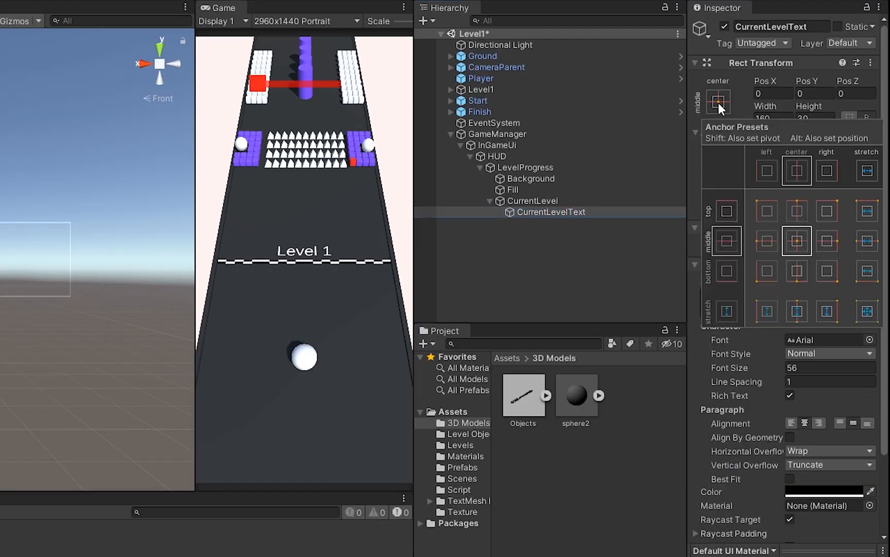
{"action": "left_click", "coordinate": [867, 311]}
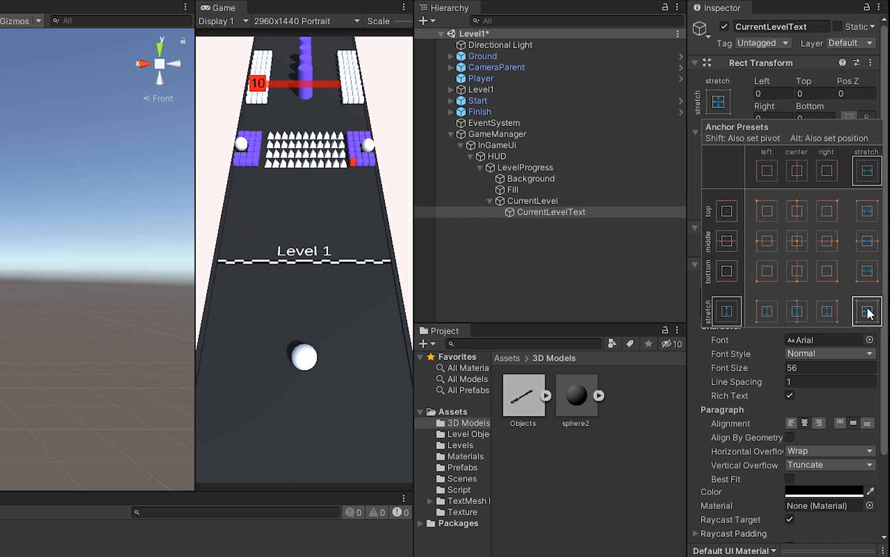
- Duplicate the CurrentLevel object under LevelProgress and rename the copy NextLevel
{"action": "left_click", "coordinate": [547, 288]}
{"action": "left_click", "coordinate": [490, 200]}
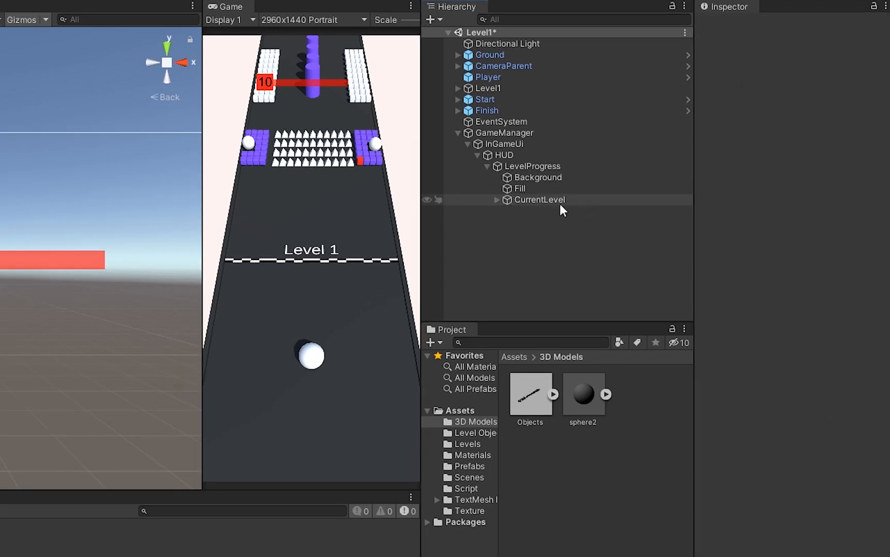
{"action": "left_click", "coordinate": [560, 202]}
{"action": "key", "text": "ctrl+d"}
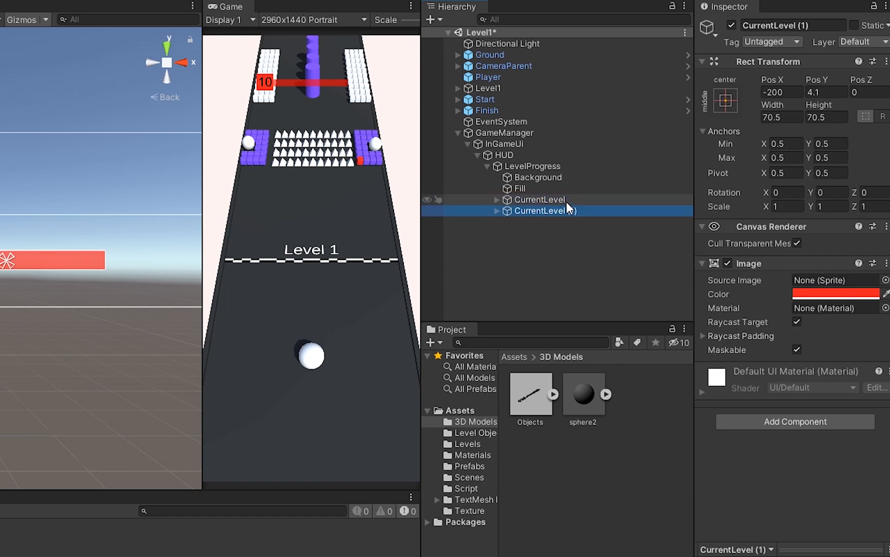
{"action": "left_click", "coordinate": [821, 23]}
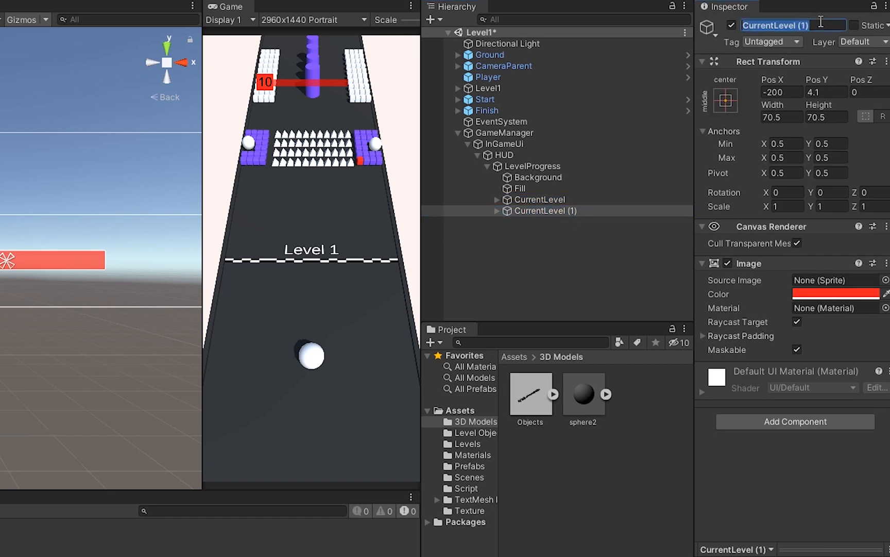
{"action": "type", "text": "NextLevel"}
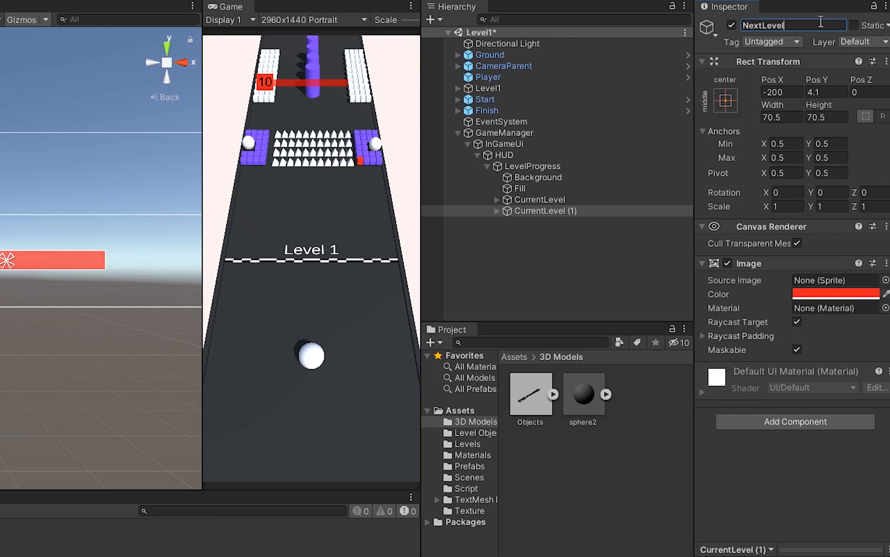
{"action": "key", "text": "Return"}
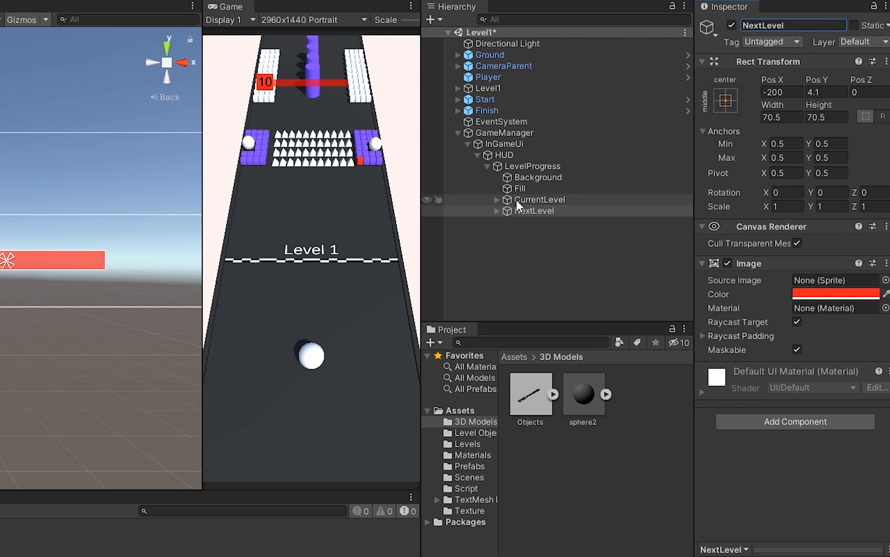
- Rename the text object inside NextLevel to NextLevelText
{"action": "left_click", "coordinate": [497, 211]}
{"action": "left_click", "coordinate": [566, 220]}
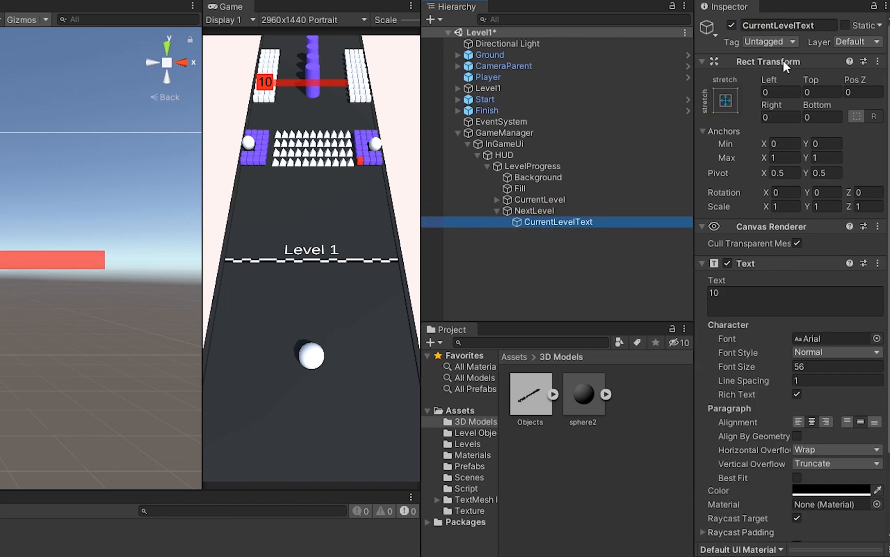
{"action": "left_click", "coordinate": [814, 26]}
{"action": "double_click", "coordinate": [816, 26]}
{"action": "type", "text": "NextLev"}
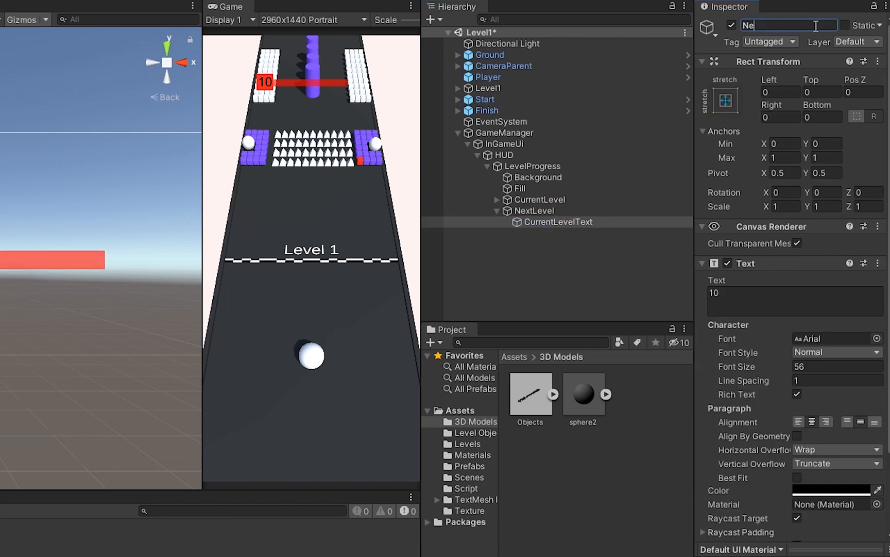
{"action": "type", "text": "elText"}
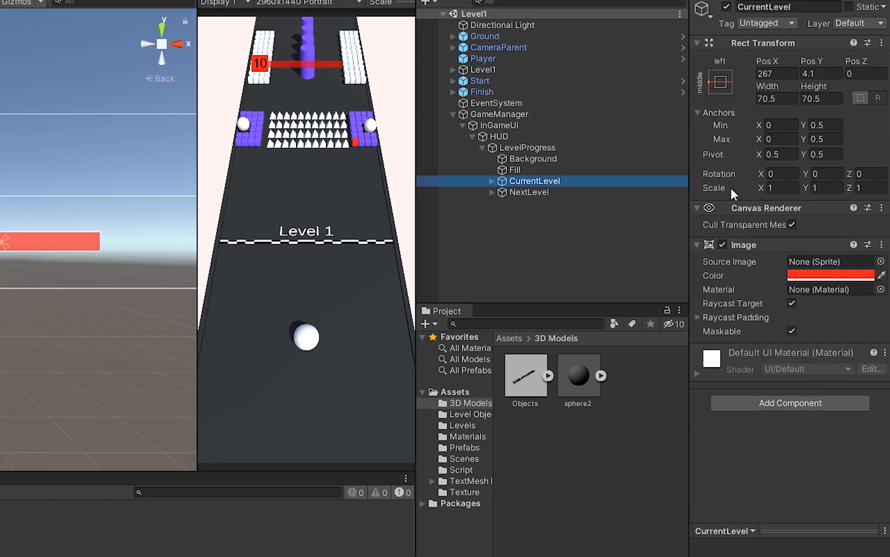
- Anchor and position CurrentLevel at middle left and NextLevel at middle right of LevelProgress
{"action": "left_click", "coordinate": [720, 80]}
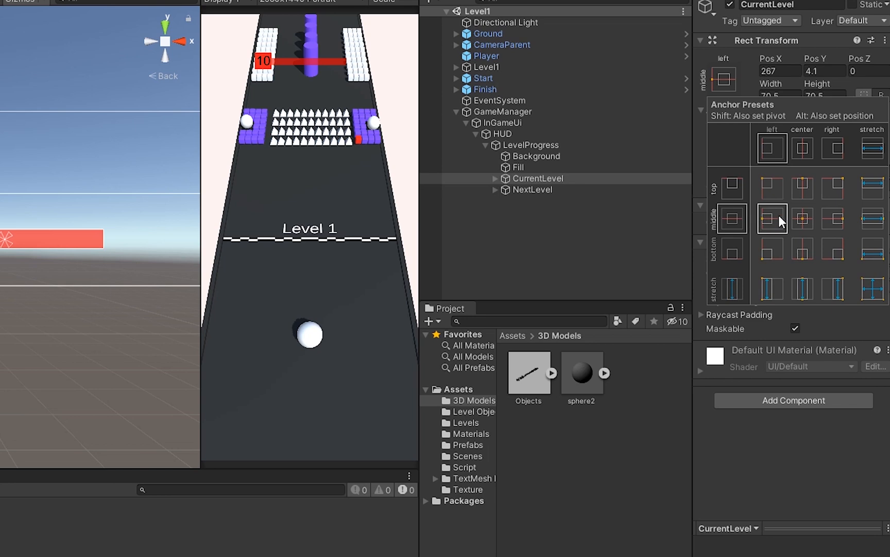
{"action": "left_click", "coordinate": [779, 215], "text": "alt"}
{"action": "left_click", "coordinate": [564, 191]}
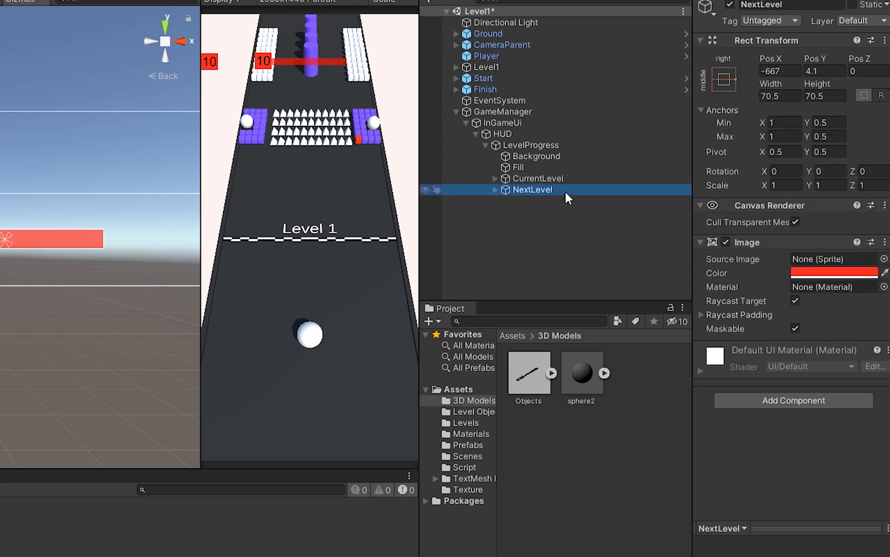
{"action": "left_click", "coordinate": [724, 80]}
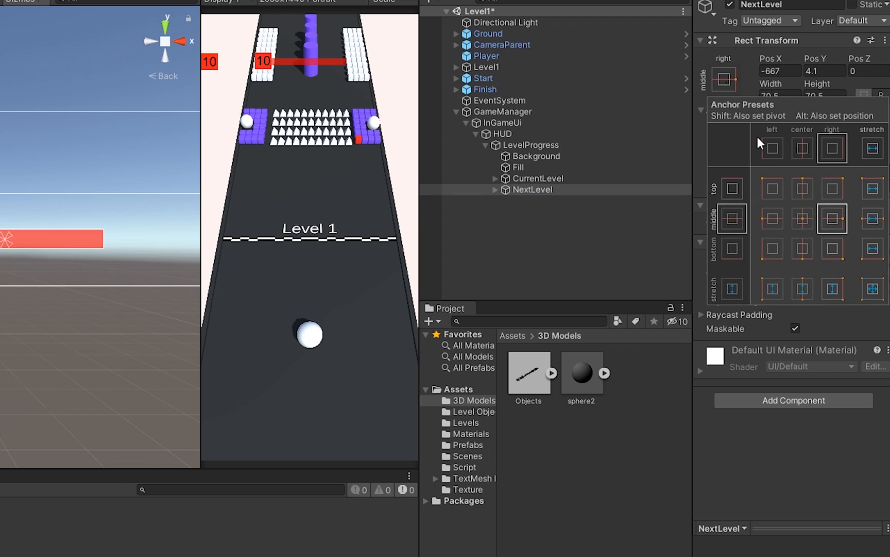
{"action": "left_click", "coordinate": [835, 222], "text": "alt"}
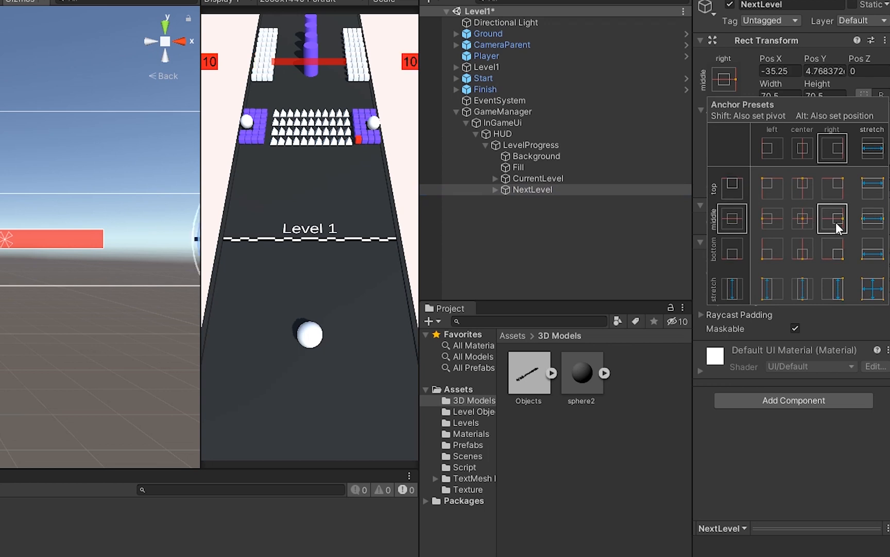
- Set CurrentLevel's Pos X to 270 and Pos Y to 4.1
{"action": "left_click", "coordinate": [556, 179]}
{"action": "left_click", "coordinate": [789, 71]}
{"action": "type", "text": "27"}
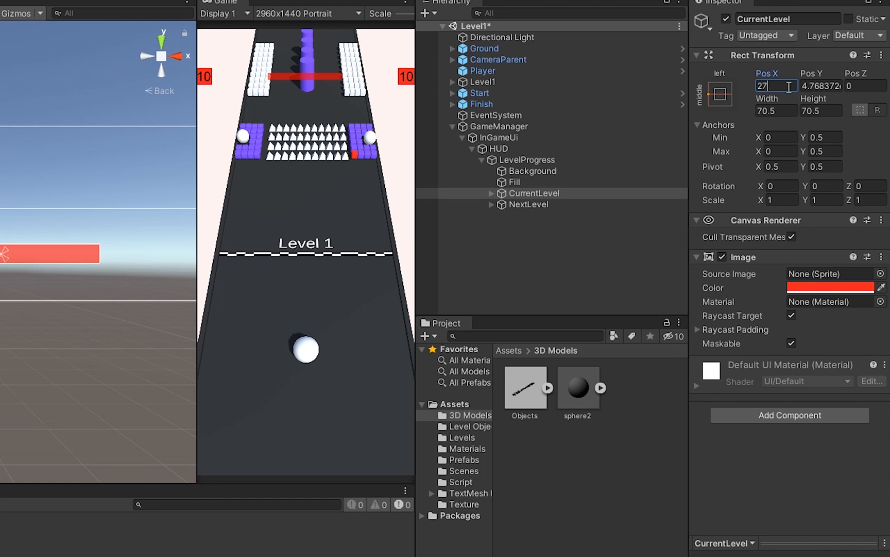
{"action": "type", "text": "0"}
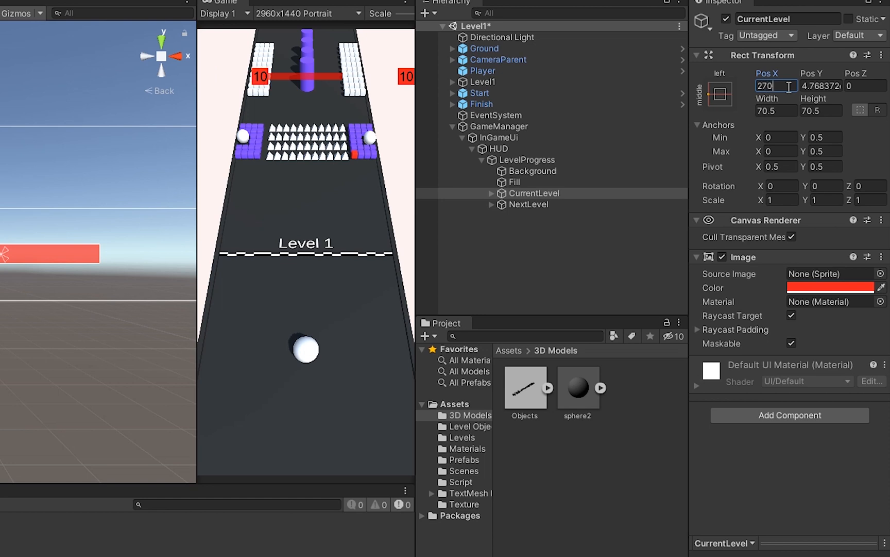
{"action": "left_click", "coordinate": [837, 85]}
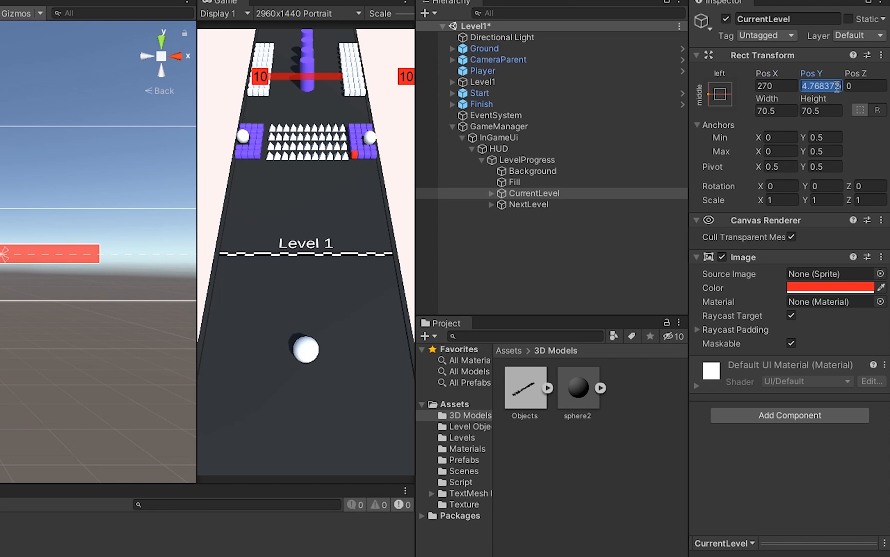
{"action": "type", "text": "4.1"}
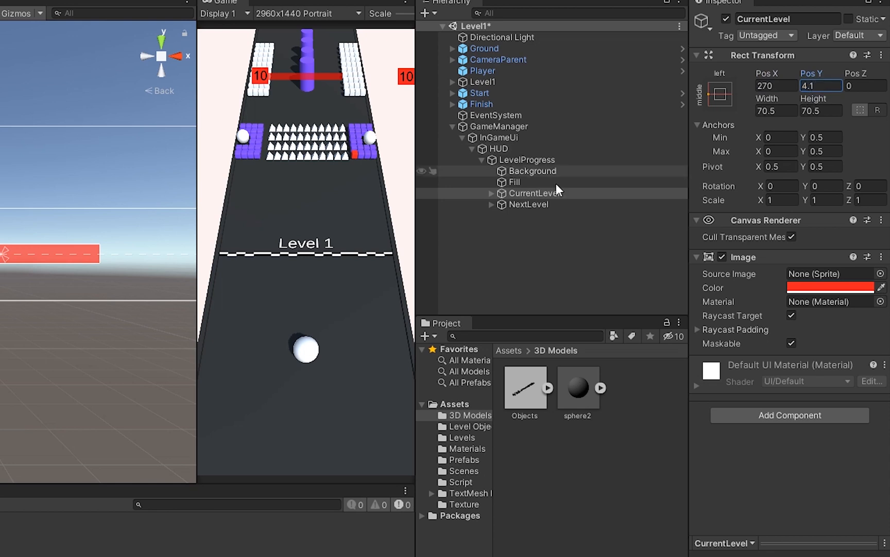
- Set NextLevel's Pos X to -275 and save the scene
{"action": "left_click", "coordinate": [551, 205]}
{"action": "left_click", "coordinate": [783, 85]}
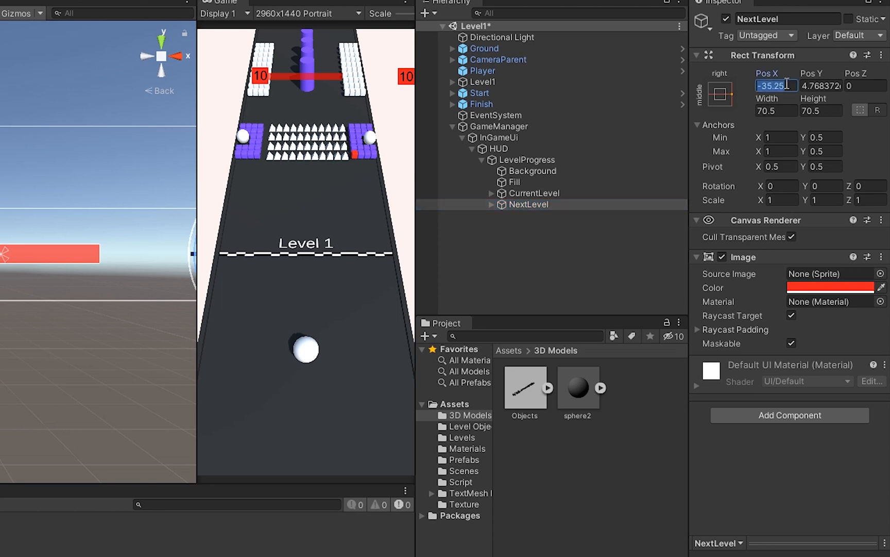
{"action": "type", "text": "-27"}
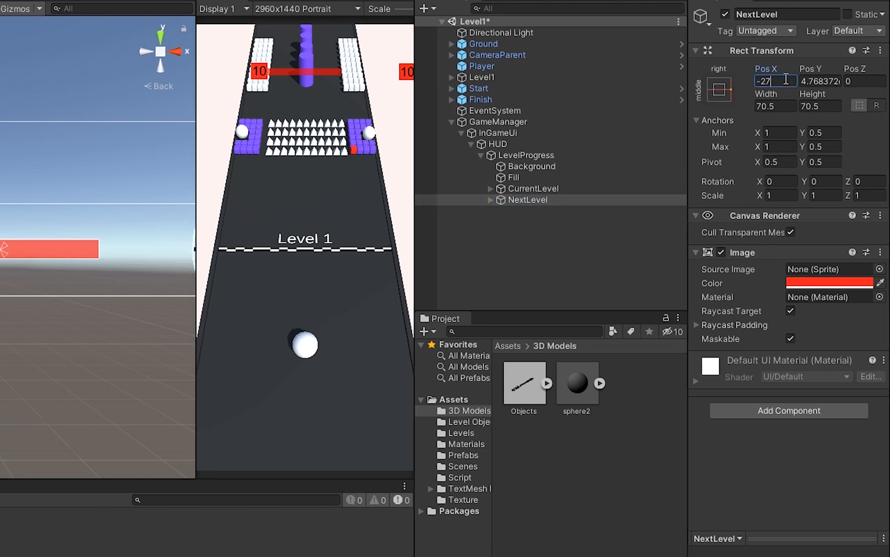
{"action": "type", "text": "5"}
{"action": "key", "text": "ctrl+s"}
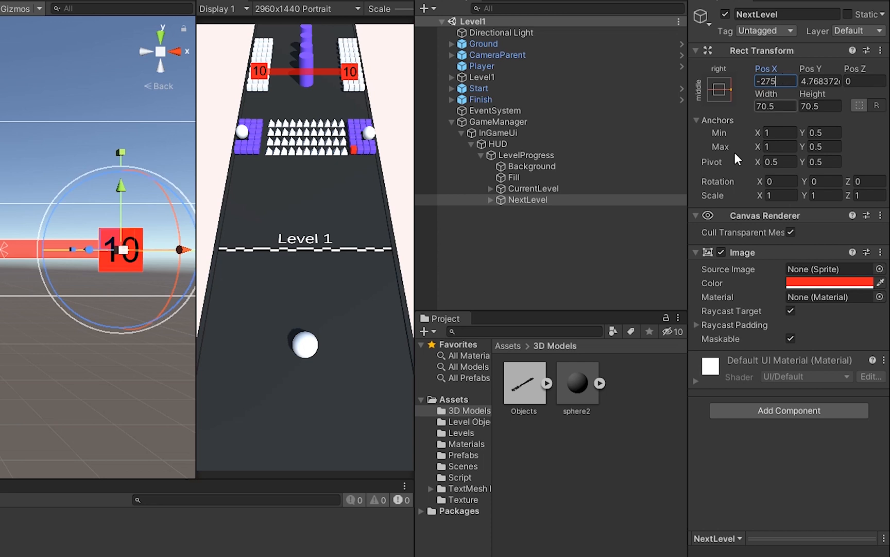
- Set NextLevelText's content to 11
{"action": "left_click", "coordinate": [490, 199]}
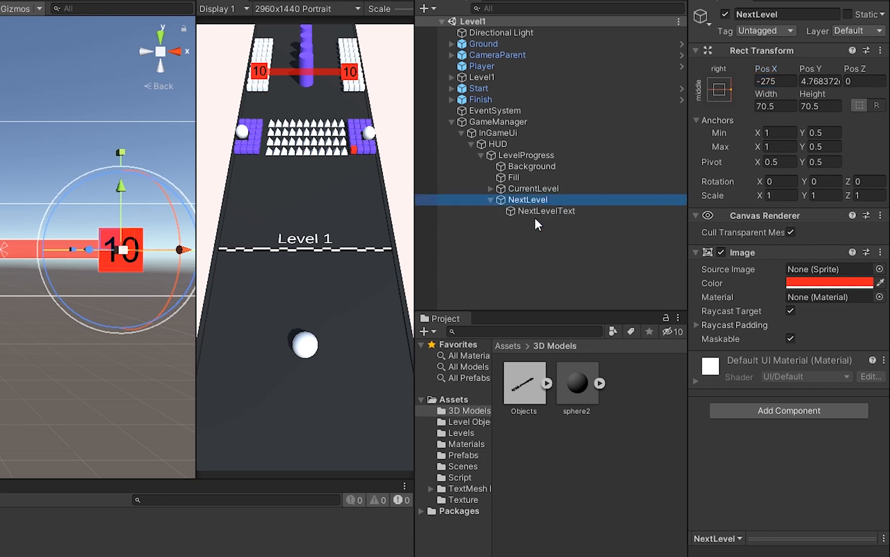
{"action": "left_click", "coordinate": [541, 211]}
{"action": "left_click", "coordinate": [773, 278]}
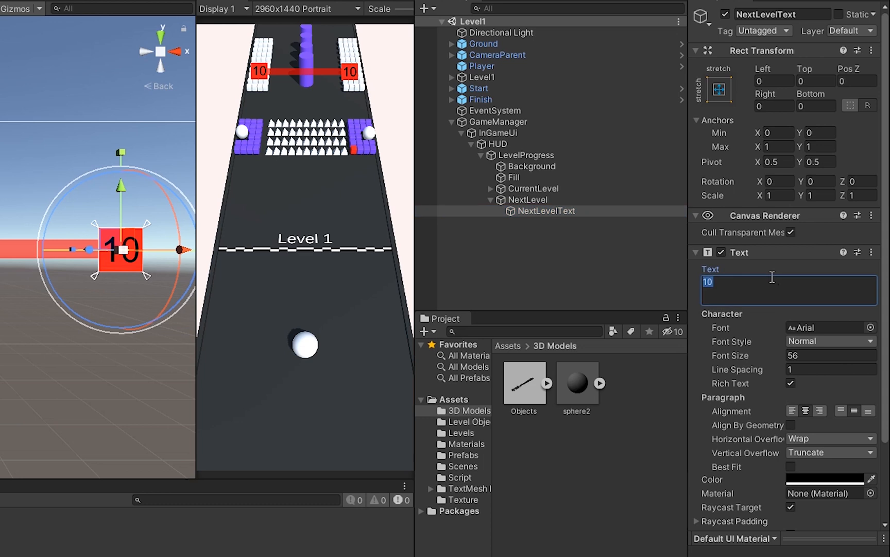
{"action": "type", "text": "11"}
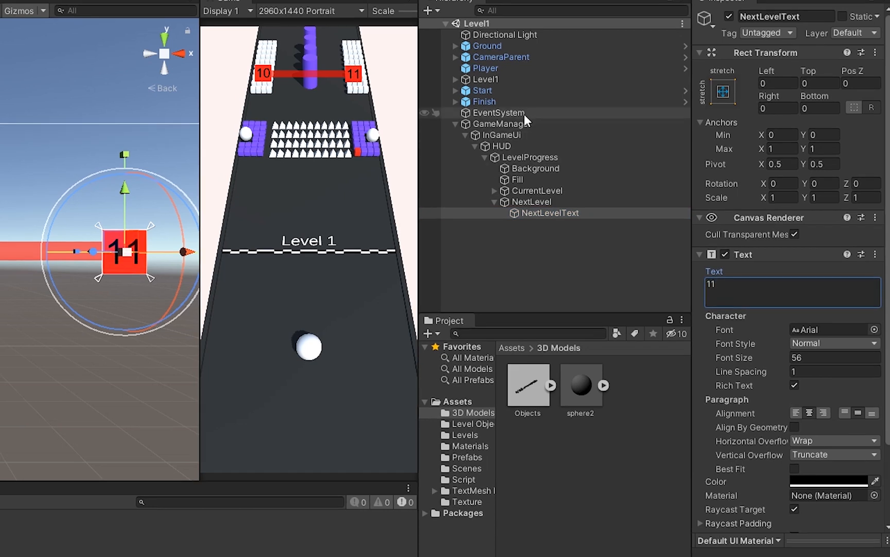
- Duplicate the LevelNo text from the Start object and make the copy a child of InGameUi, below HUD
{"action": "left_click", "coordinate": [455, 91]}
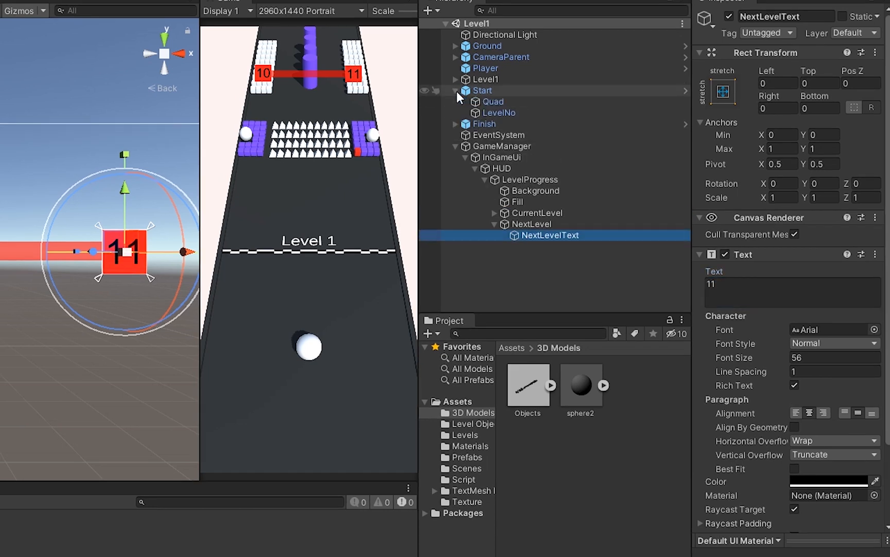
{"action": "left_click", "coordinate": [496, 113]}
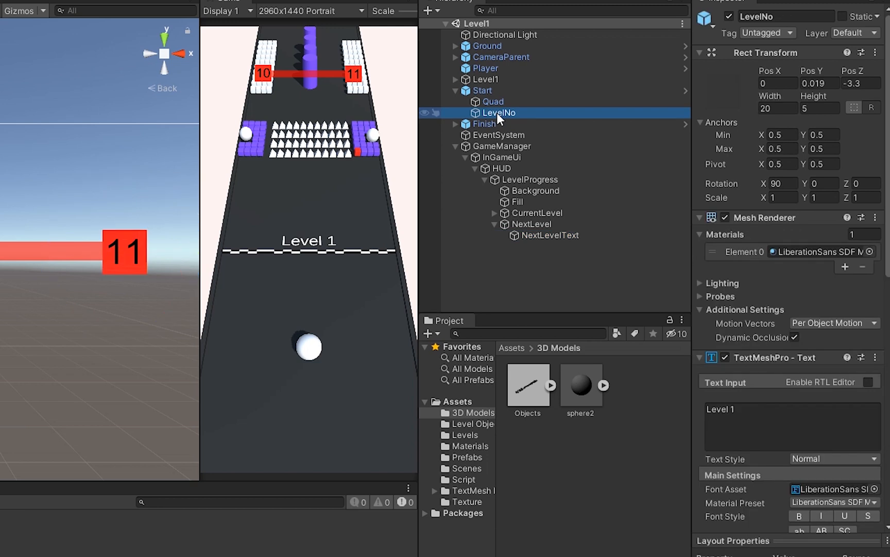
{"action": "key", "text": "ctrl+d"}
{"action": "left_click_drag", "start_coordinate": [498, 122], "coordinate": [508, 170]}
- Rename the copied LevelNo text object under InGameUi to SwipetoStart
{"action": "key", "text": "F2"}
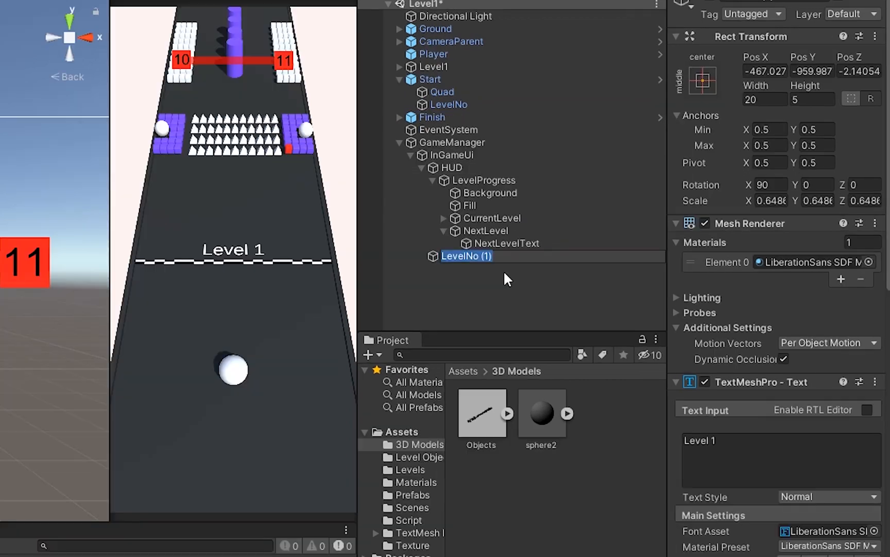
{"action": "type", "text": "start"}
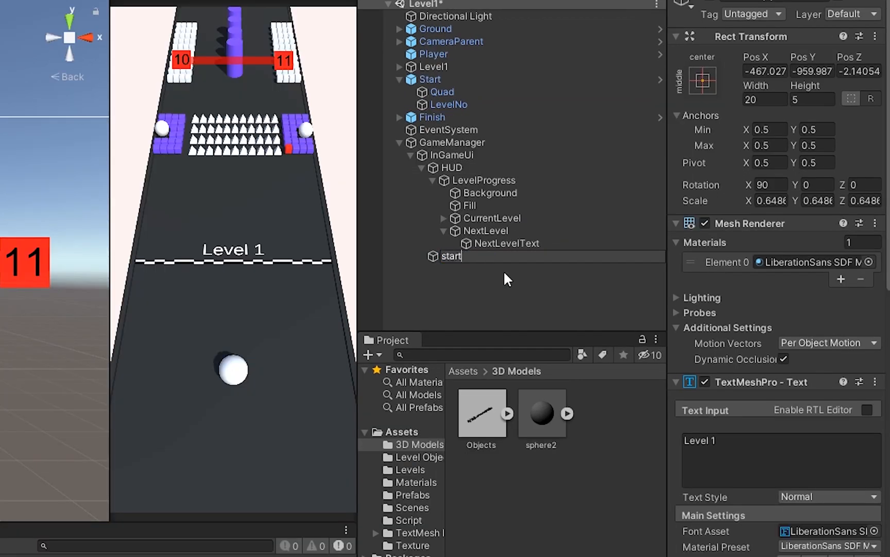
{"action": "key", "text": "BackSpace"}
{"action": "key", "text": "BackSpace"}
{"action": "key", "text": "BackSpace"}
{"action": "key", "text": "BackSpace"}
{"action": "key", "text": "BackSpace"}
{"action": "type", "text": "Swipe t"}
{"action": "key", "text": "BackSpace"}
{"action": "key", "text": "BackSpace"}
{"action": "type", "text": "toStart"}
{"action": "key", "text": "Return"}
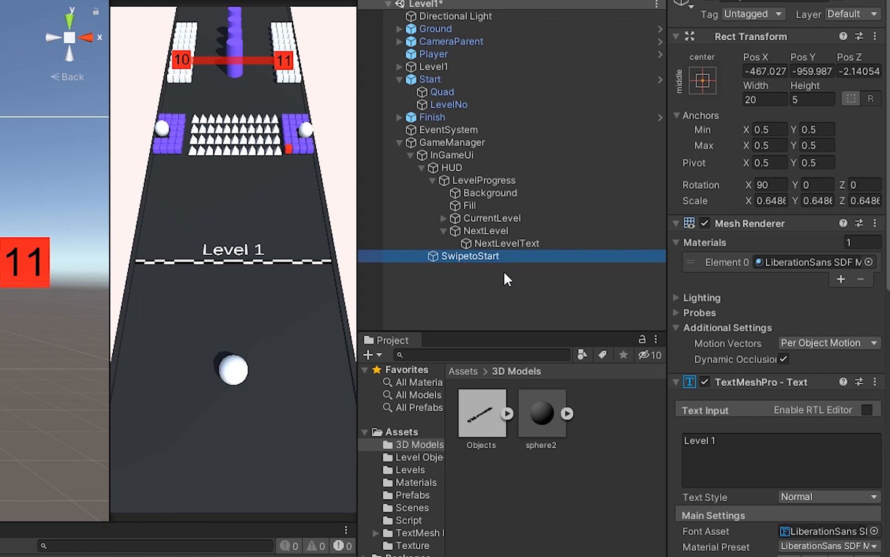
- Move SwipetoStart along the track to just in front of the player ball, at a Pos Z of about -5.14
{"action": "double_click", "coordinate": [401, 258]}
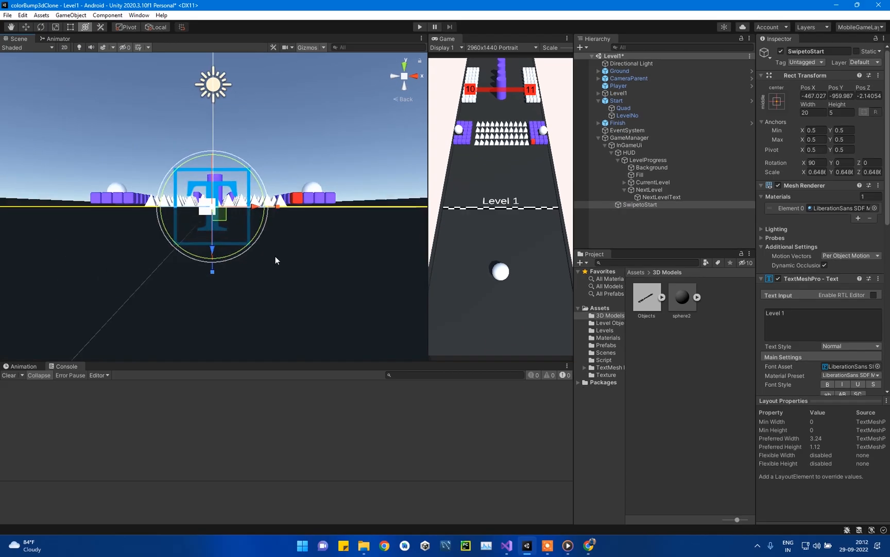
{"action": "left_click_drag", "start_coordinate": [283, 220], "coordinate": [266, 273], "text": "alt"}
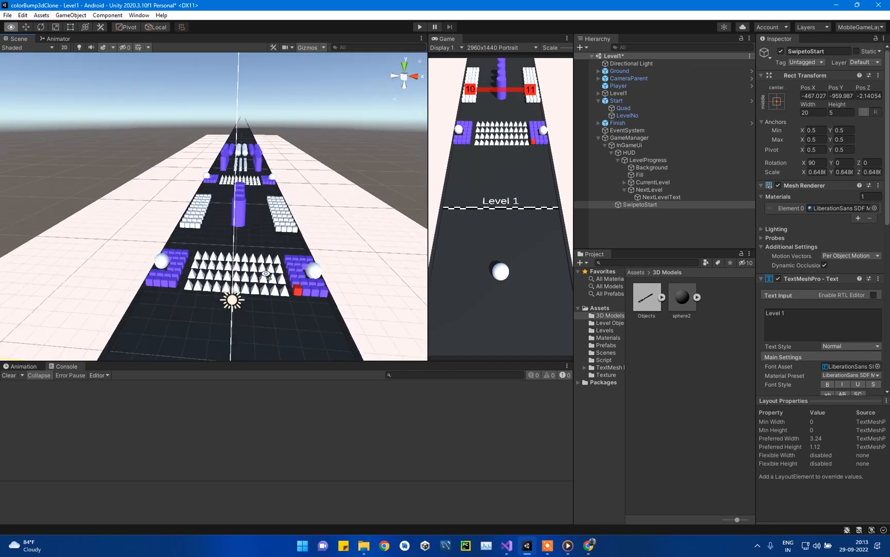
{"action": "key", "text": "s"}
{"action": "right_click_drag", "start_coordinate": [266, 274], "coordinate": [281, 302]}
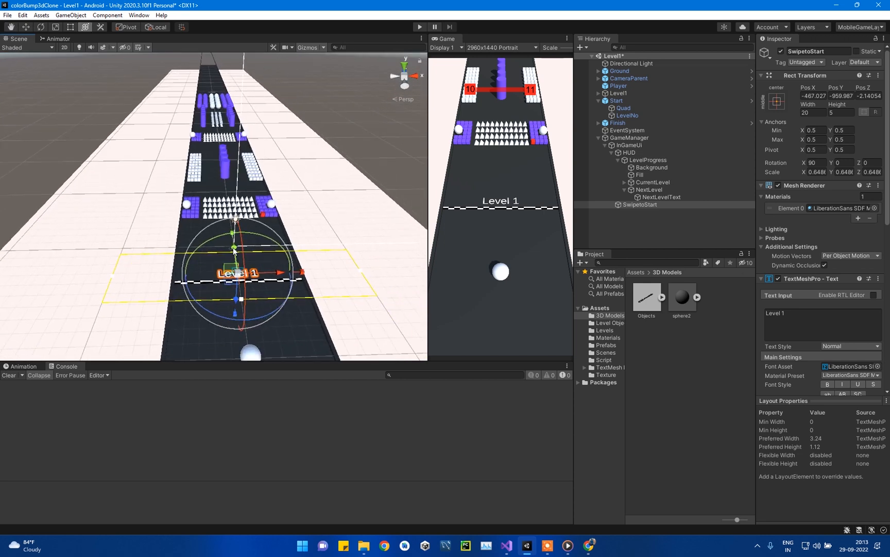
{"action": "left_click_drag", "start_coordinate": [234, 250], "coordinate": [234, 296]}
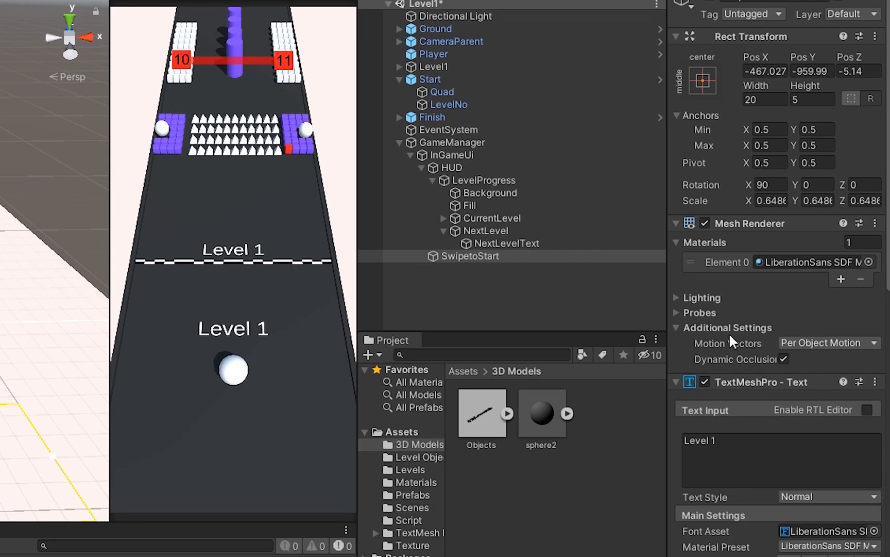
- Replace the SwipetoStart text content with "Swipe to Start"
{"action": "left_click", "coordinate": [756, 451]}
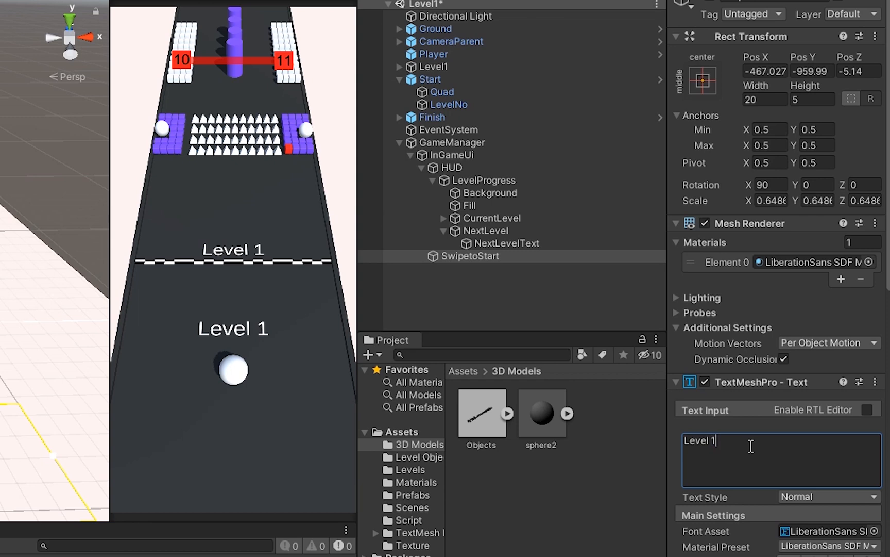
{"action": "key", "text": "ctrl+a"}
{"action": "type", "text": "Swipe TO"}
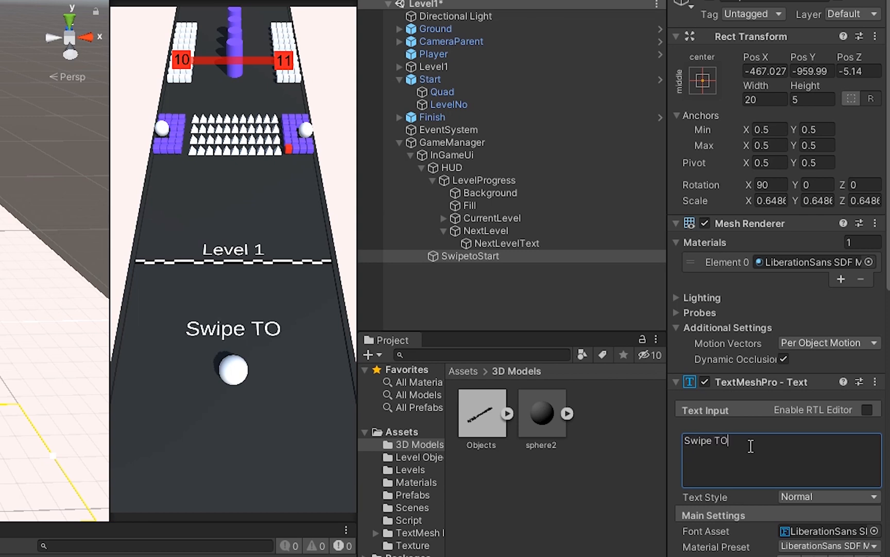
{"action": "key", "text": "BackSpace"}
{"action": "key", "text": "BackSpace"}
{"action": "type", "text": "to "}
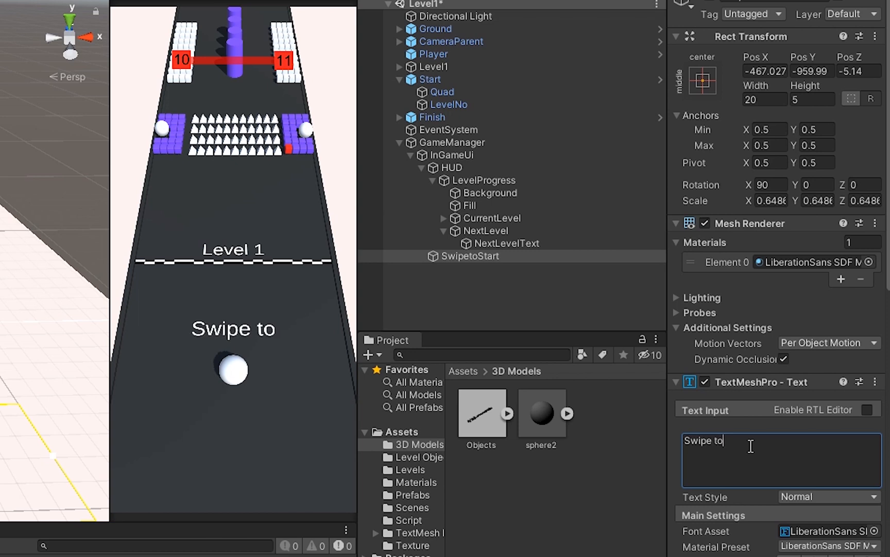
{"action": "type", "text": "Staer"}
{"action": "key", "text": "BackSpace"}
{"action": "key", "text": "BackSpace"}
{"action": "key", "text": "BackSpace"}
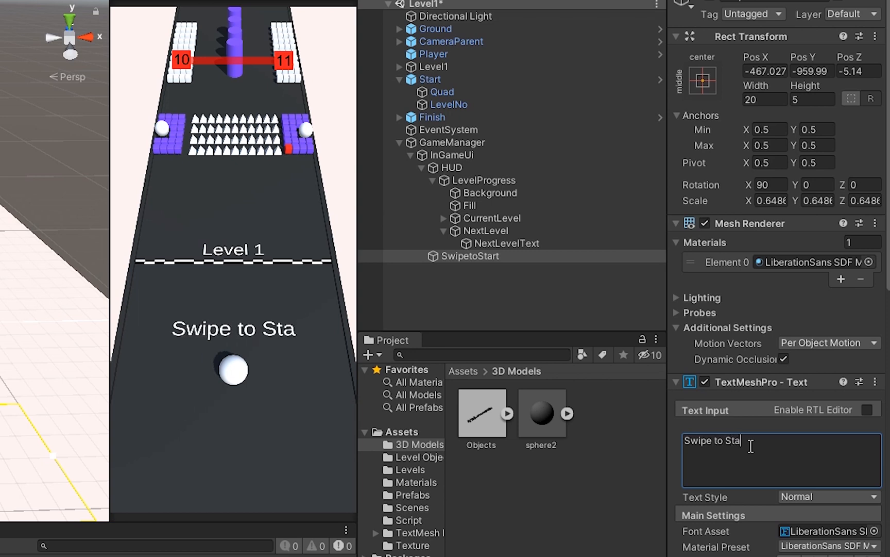
{"action": "type", "text": "art"}
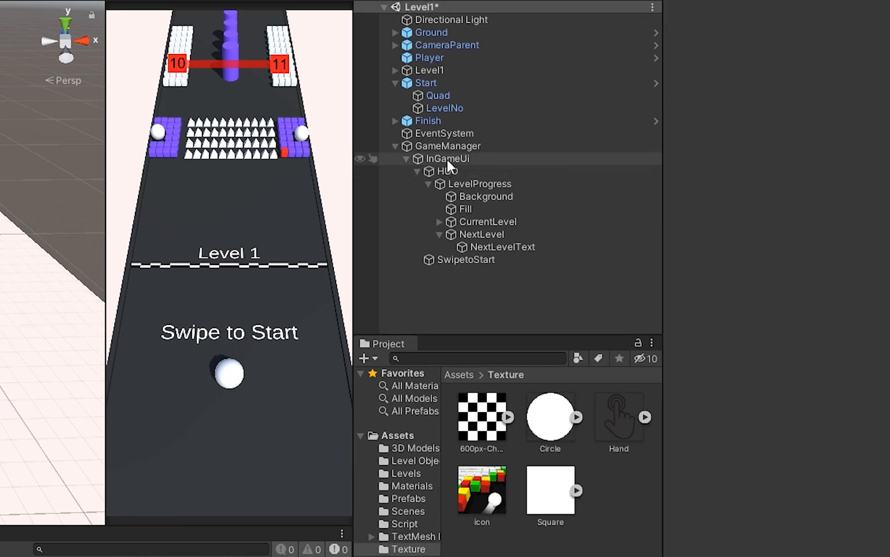
- Create an empty child object named Hand under InGameUi
{"action": "right_click", "coordinate": [452, 155]}
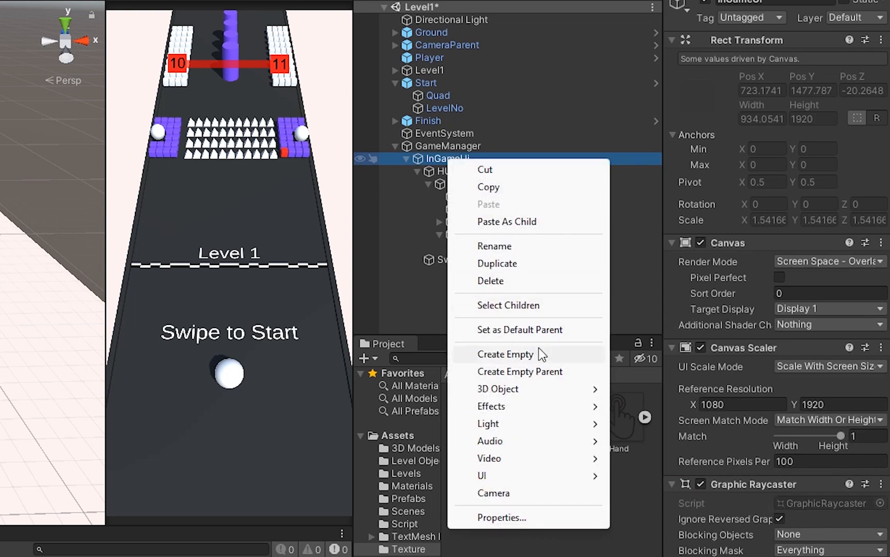
{"action": "left_click", "coordinate": [536, 354]}
{"action": "type", "text": "Hand"}
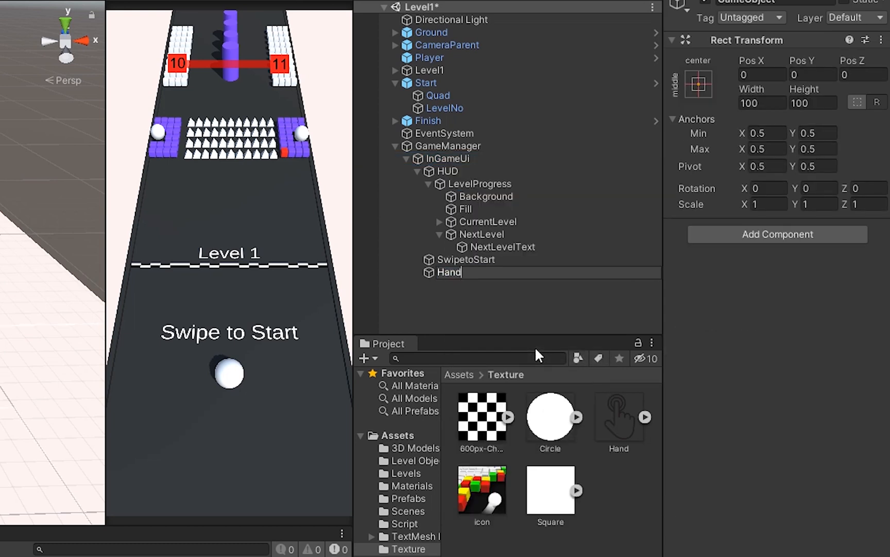
{"action": "key", "text": "Return"}
- Add an Image component to Hand and assign the Hand sprite from the Texture folder as its source image
{"action": "left_click", "coordinate": [820, 235]}
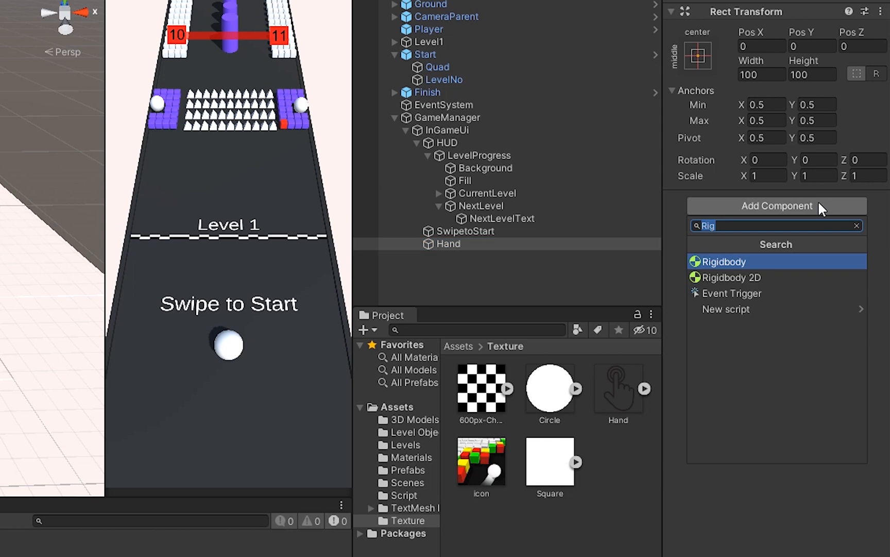
{"action": "key", "text": "BackSpace"}
{"action": "type", "text": "Ima"}
{"action": "key", "text": "Return"}
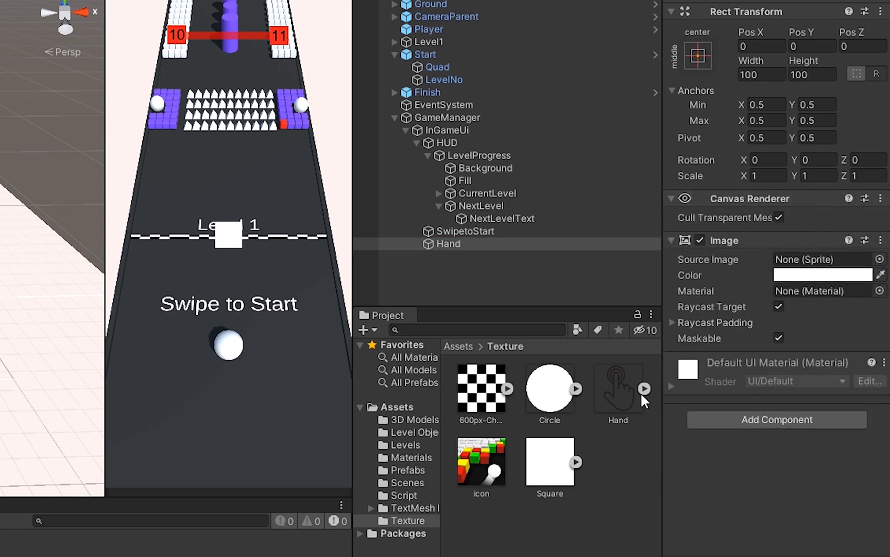
{"action": "left_click", "coordinate": [418, 522]}
{"action": "left_click", "coordinate": [622, 395]}
{"action": "left_click_drag", "start_coordinate": [622, 401], "coordinate": [815, 261]}
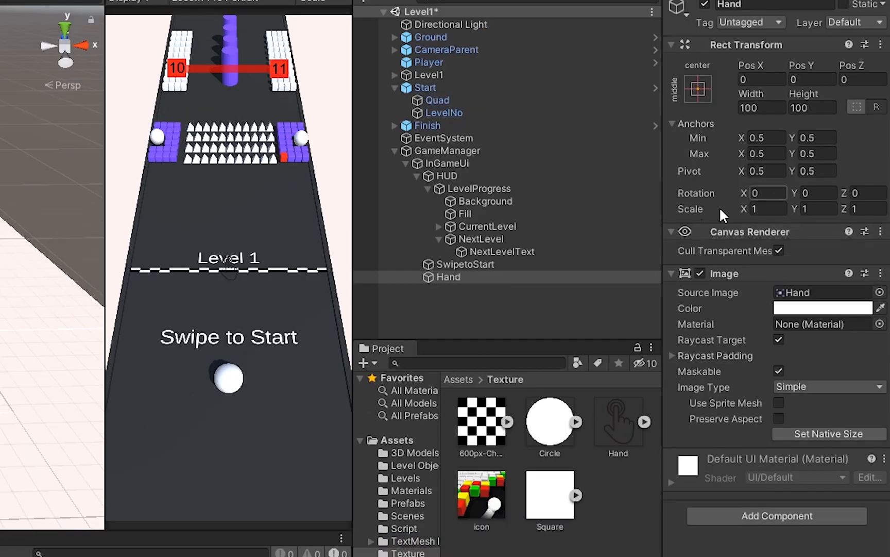
- Position Hand at Pos X -193 and Pos Y -619.3, and set its width and height to 172
{"action": "double_click", "coordinate": [772, 80]}
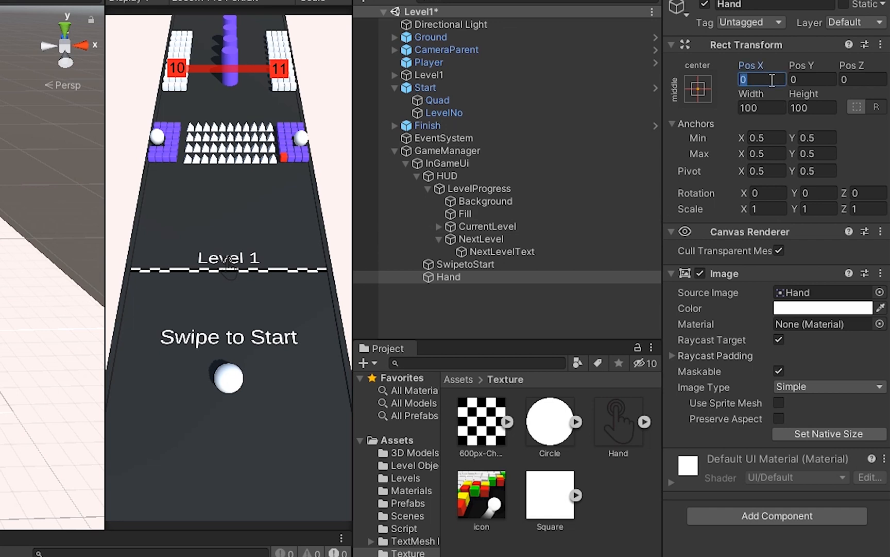
{"action": "type", "text": "-193"}
{"action": "key", "text": "Tab"}
{"action": "type", "text": "-619"}
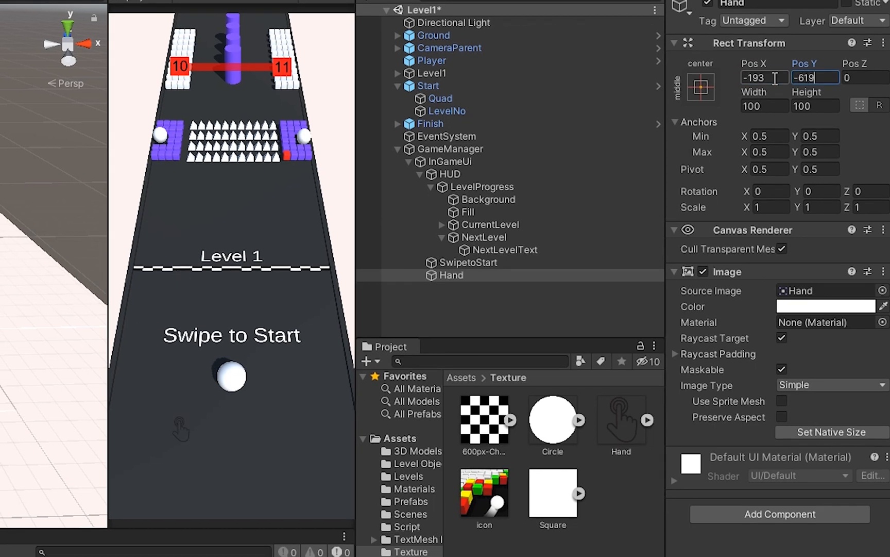
{"action": "type", "text": ".3"}
{"action": "left_click", "coordinate": [778, 104]}
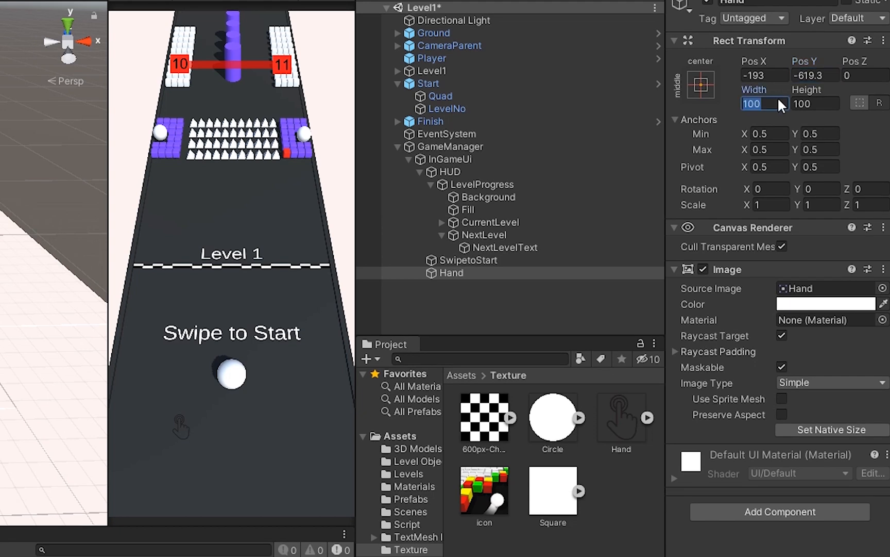
{"action": "type", "text": "172"}
{"action": "key", "text": "Tab"}
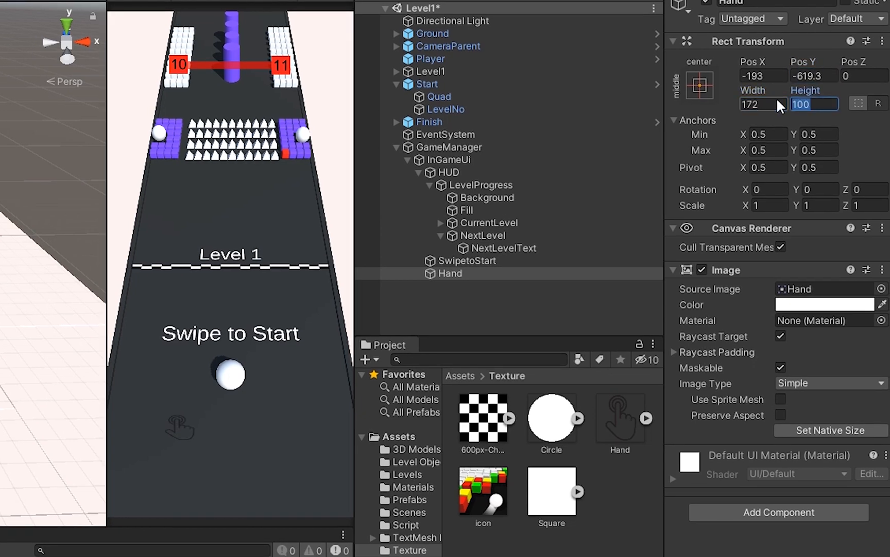
{"action": "type", "text": "172"}
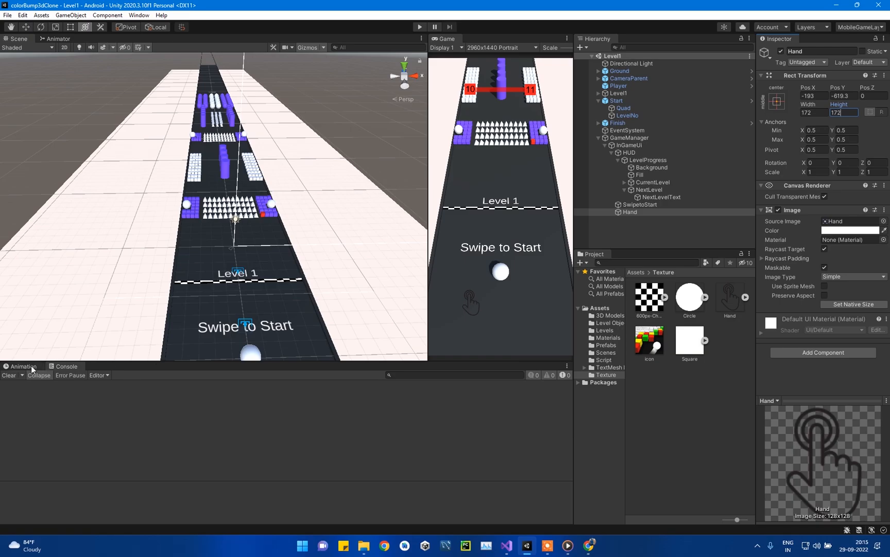
- Start creating an animation clip for Hand and make a new folder named Animation inside Assets for it
{"action": "left_click", "coordinate": [31, 367]}
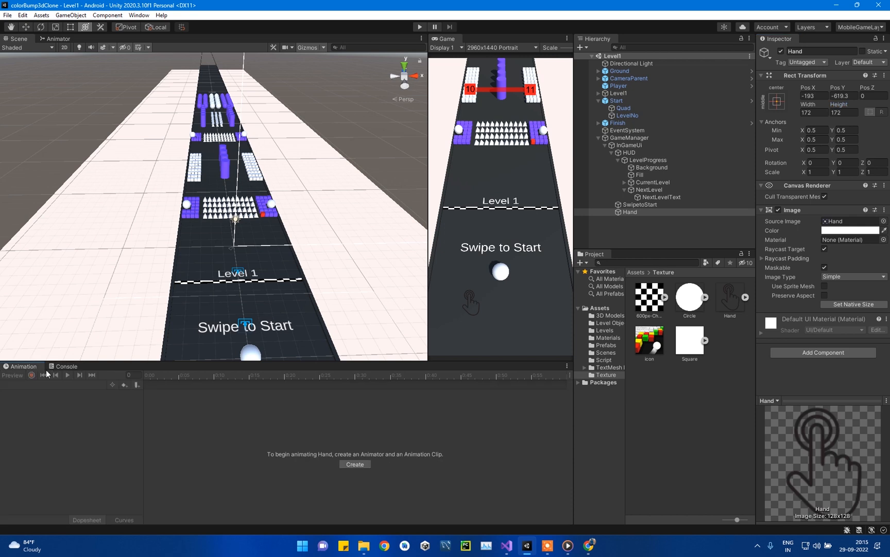
{"action": "left_click", "coordinate": [633, 213]}
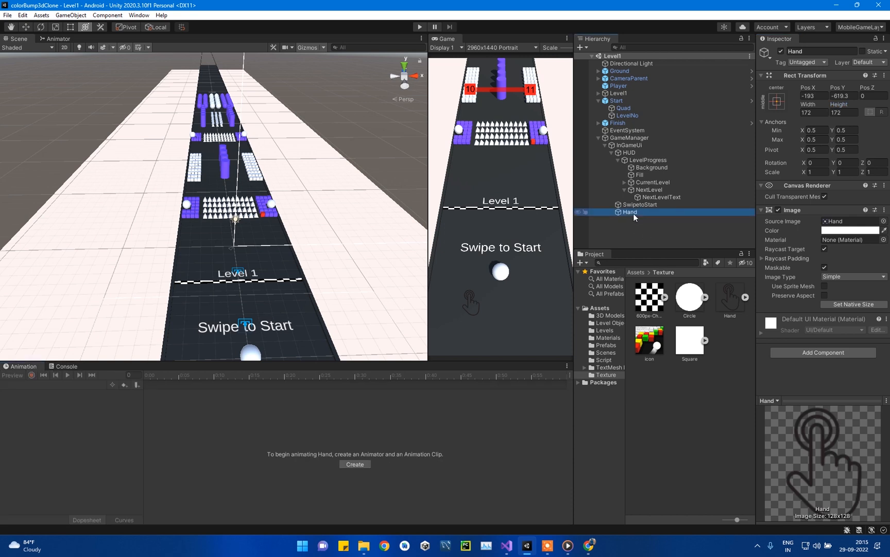
{"action": "left_click", "coordinate": [355, 464]}
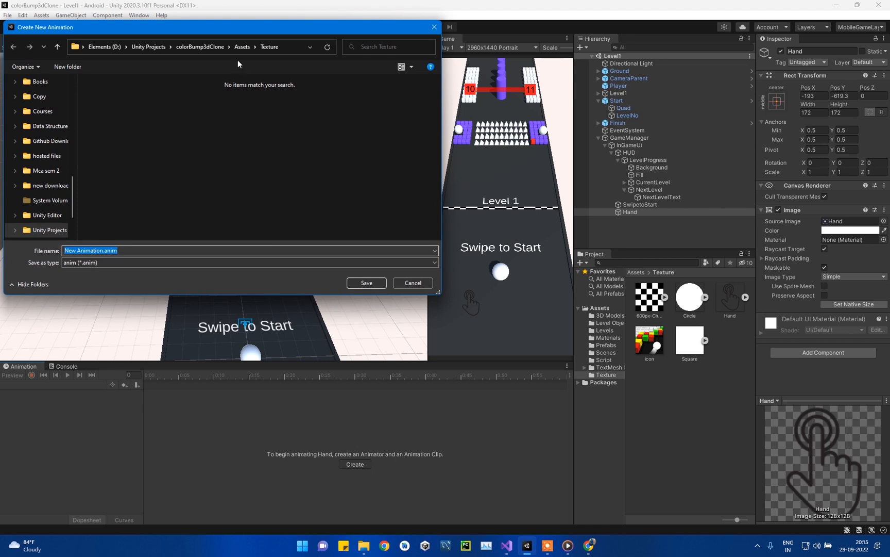
{"action": "left_click", "coordinate": [241, 46]}
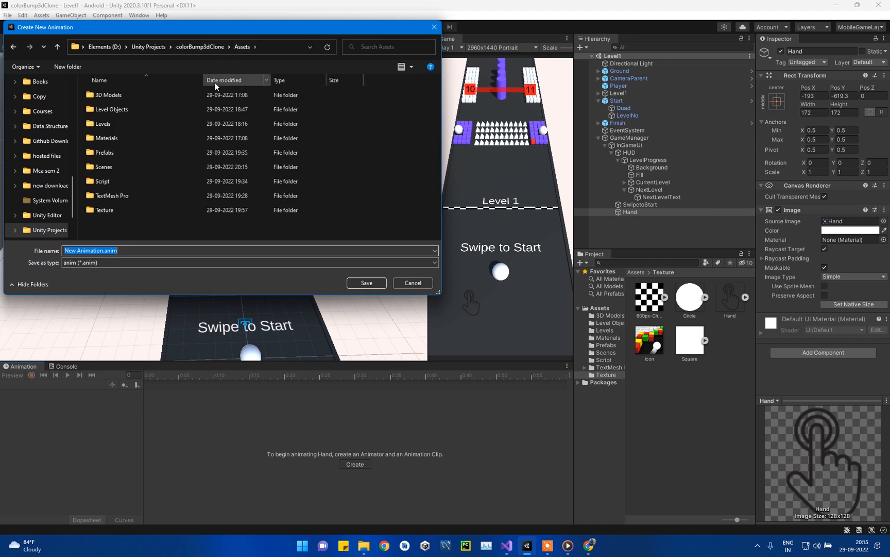
{"action": "right_click", "coordinate": [149, 231]}
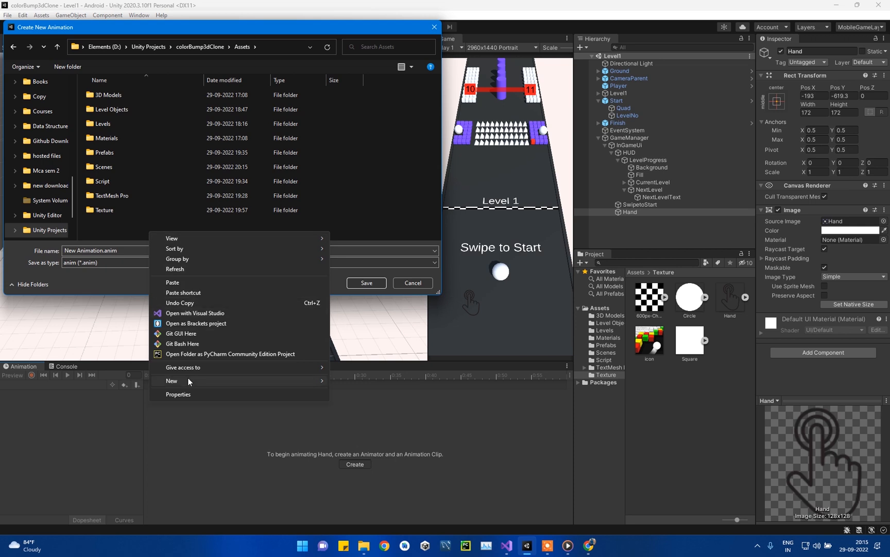
{"action": "mouse_move", "coordinate": [194, 378]}
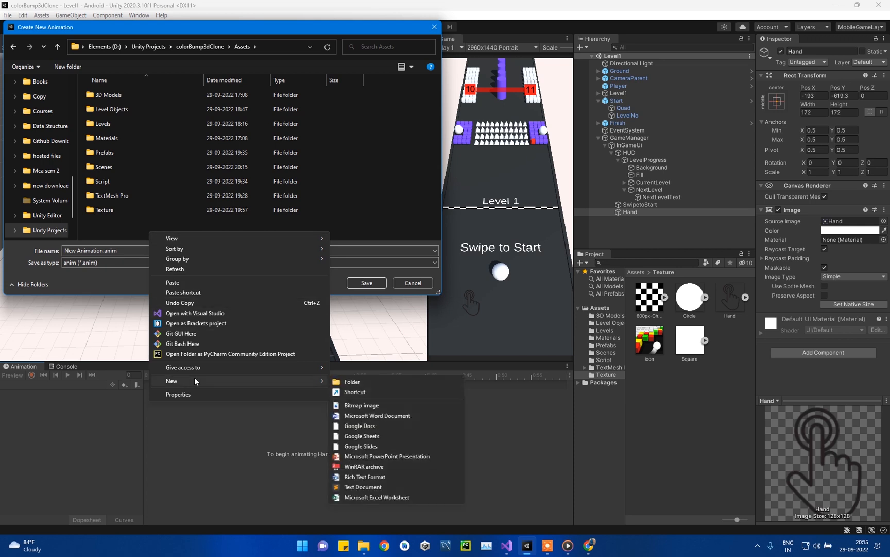
{"action": "left_click", "coordinate": [356, 382]}
{"action": "type", "text": "Animation"}
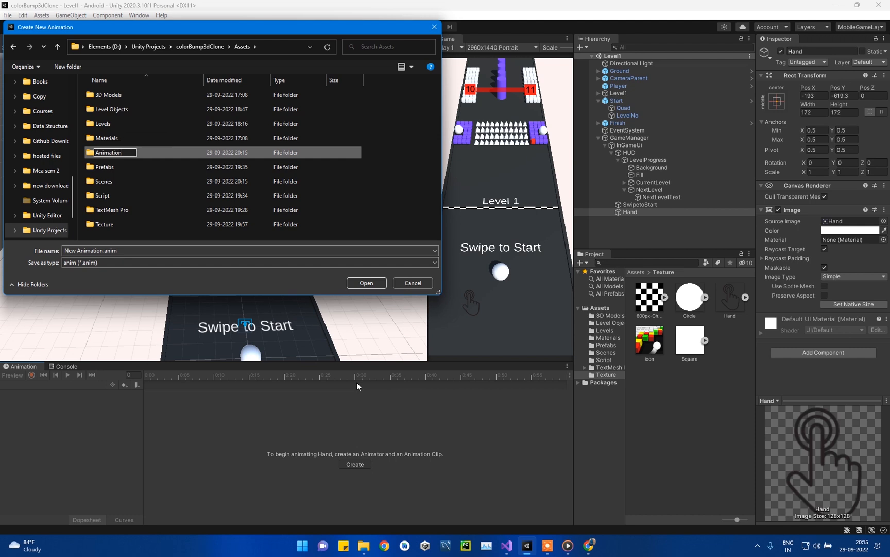
{"action": "key", "text": "Return"}
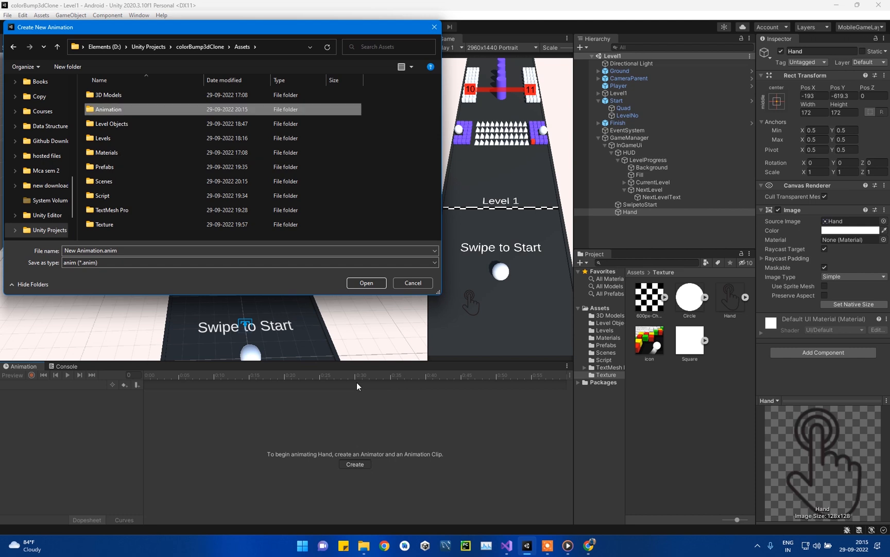
- Save the new animation clip as hand in the Animation folder
{"action": "double_click", "coordinate": [130, 109]}
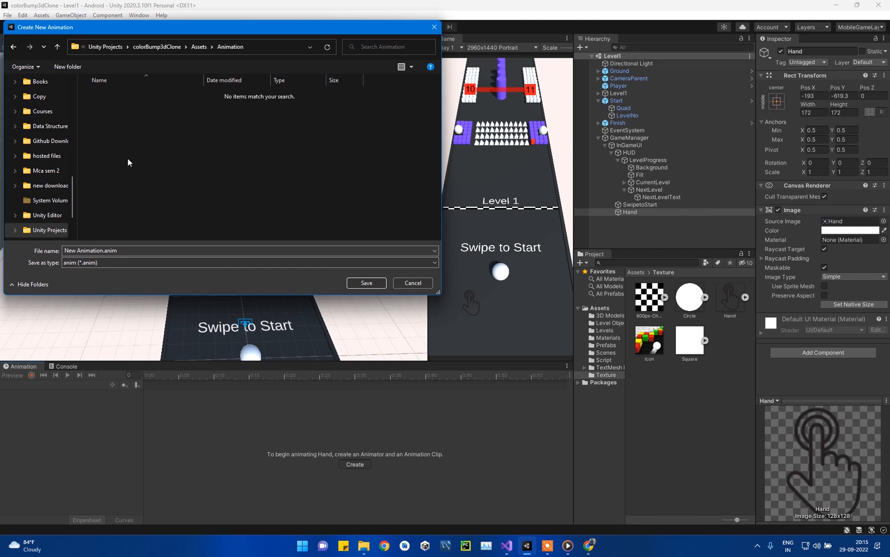
{"action": "left_click", "coordinate": [126, 250]}
{"action": "type", "text": "hand"}
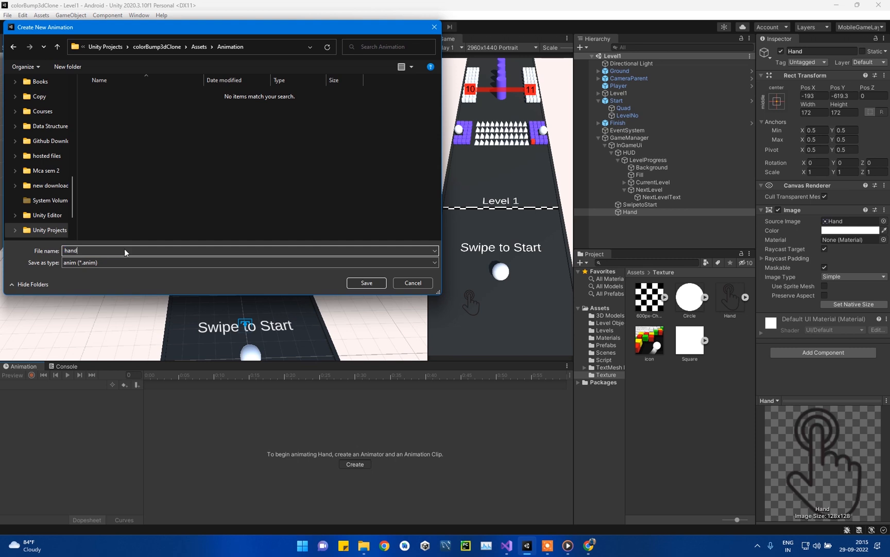
{"action": "key", "text": "Return"}
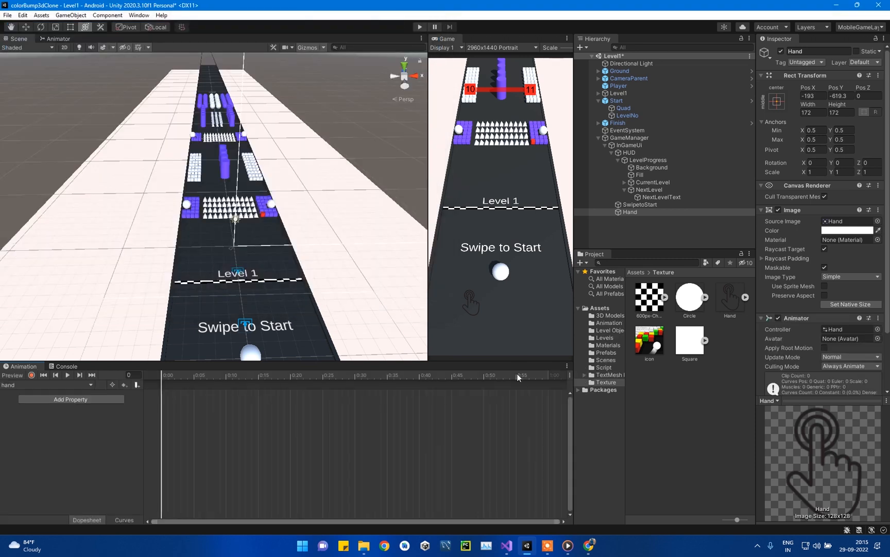
- Start recording the hand clip and, at frame 0, move Hand along X to the track's left side, at about -376.3
{"action": "left_click", "coordinate": [32, 376]}
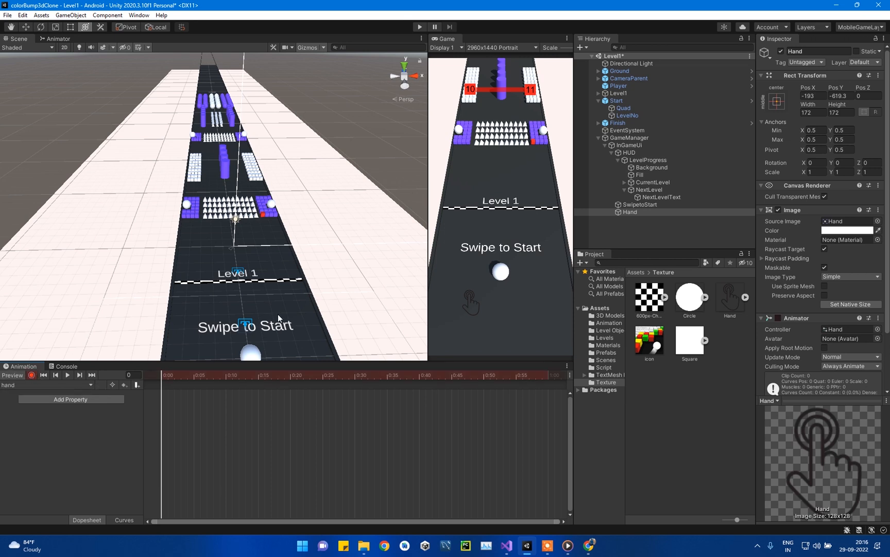
{"action": "key", "text": "f"}
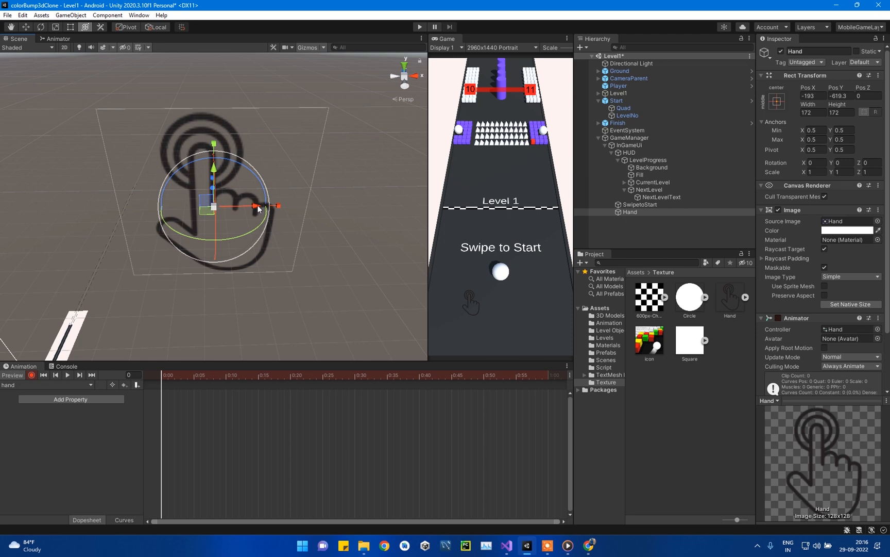
{"action": "left_click_drag", "start_coordinate": [255, 204], "coordinate": [53, 219]}
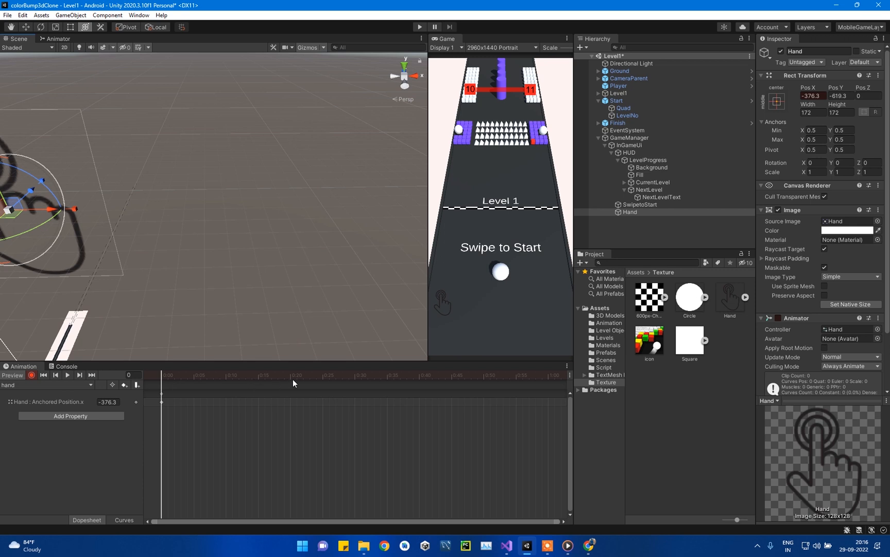
- Record a keyframe at frame 30 with Hand moved along X to the track's right side, at about 389.6
{"action": "left_click", "coordinate": [355, 376]}
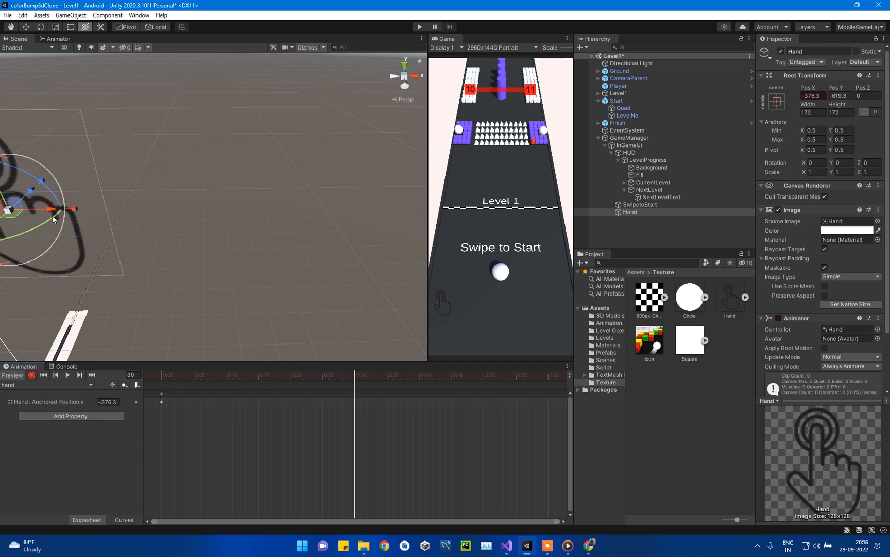
{"action": "left_click_drag", "start_coordinate": [52, 211], "coordinate": [748, 273]}
{"action": "left_click_drag", "start_coordinate": [886, 278], "coordinate": [854, 281]}
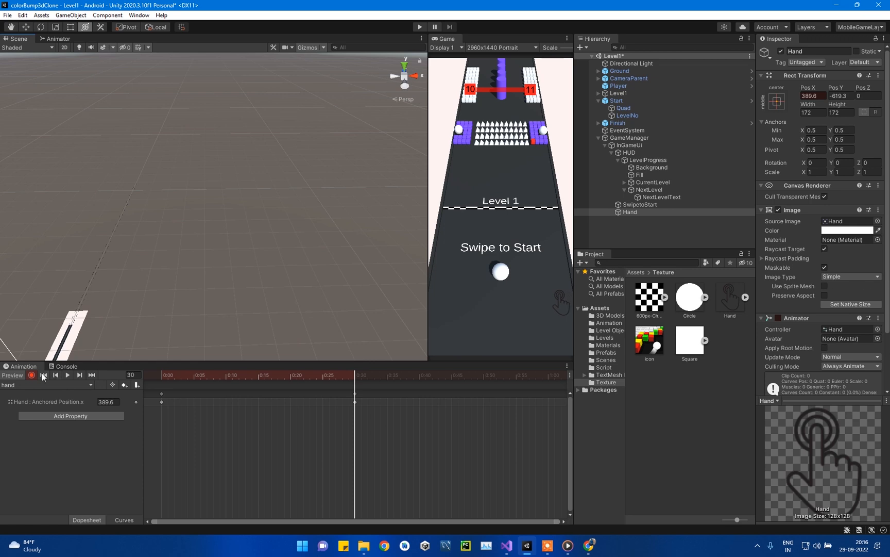
- Preview the hand clip and check Hand's position at frame 30
{"action": "left_click", "coordinate": [67, 376]}
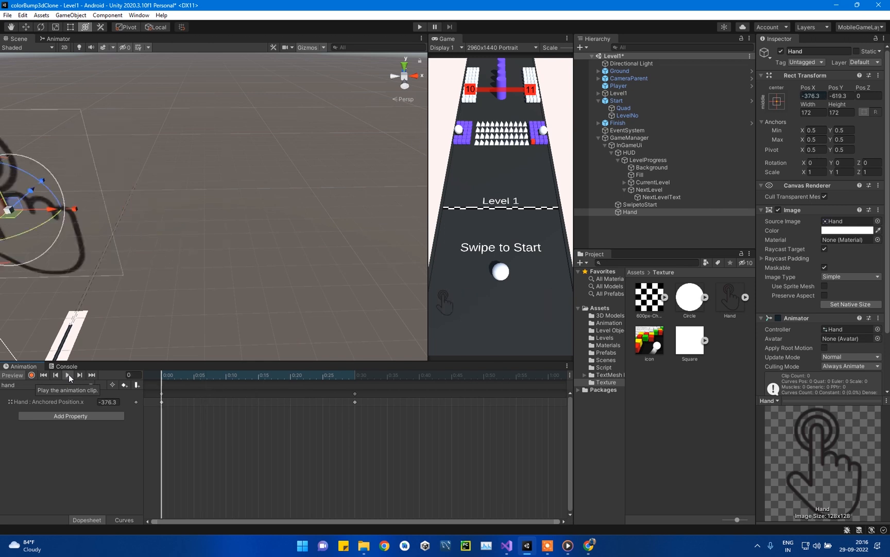
{"action": "left_click", "coordinate": [356, 380]}
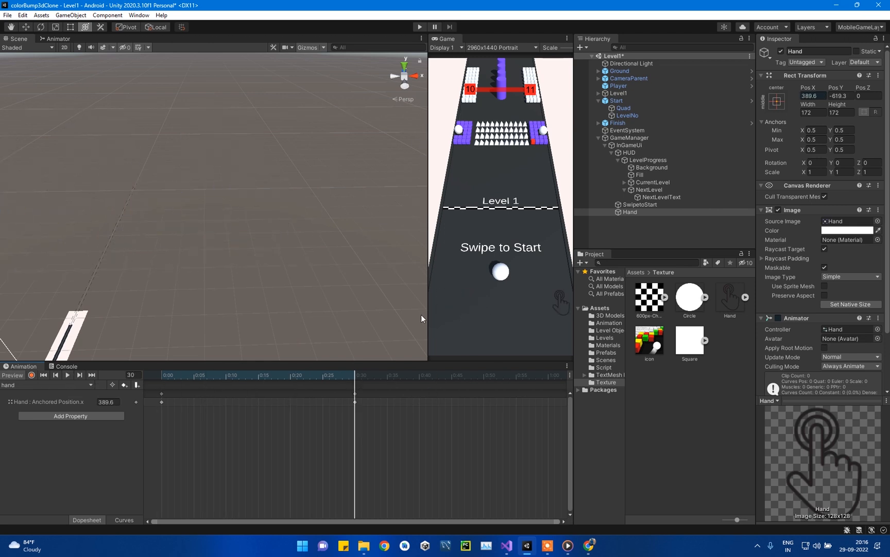
{"action": "left_click", "coordinate": [32, 375]}
{"action": "left_click", "coordinate": [31, 375]}
- Reuse Hand's frame 0 X position for a closing keyframe at frame 60, setting Anchored Position.x to -376.3
{"action": "left_click_drag", "start_coordinate": [356, 375], "coordinate": [162, 385]}
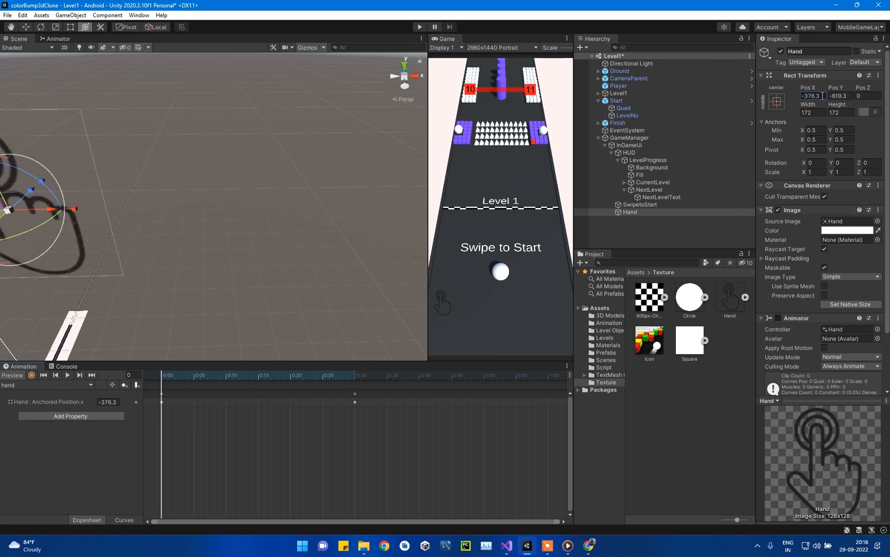
{"action": "left_click", "coordinate": [811, 96]}
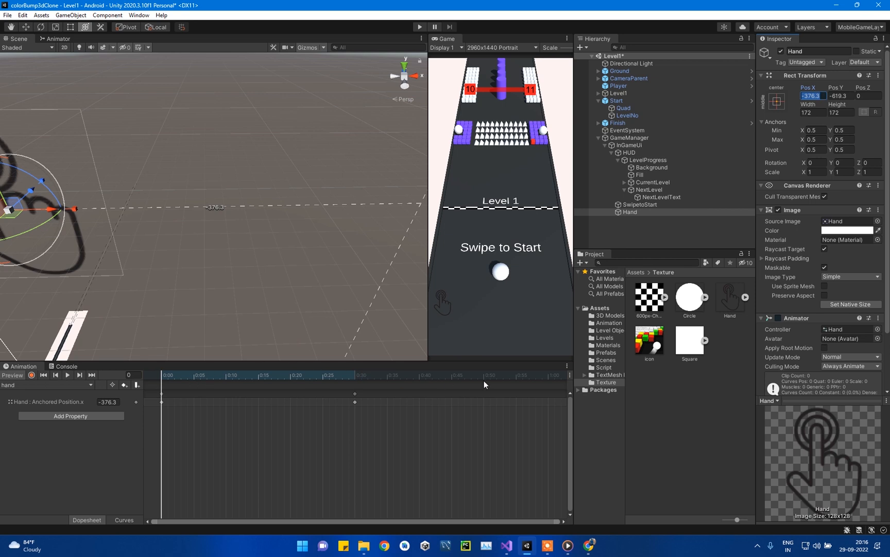
{"action": "left_click", "coordinate": [547, 376]}
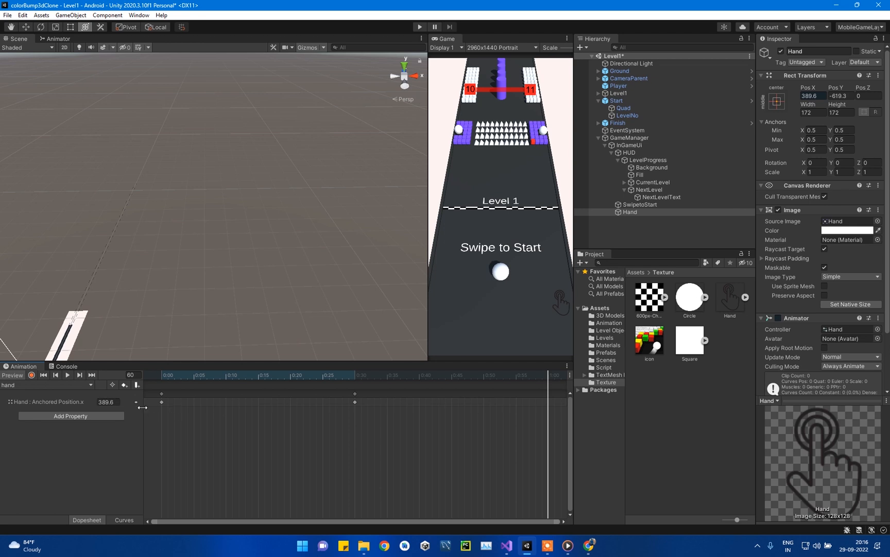
{"action": "left_click", "coordinate": [112, 402]}
{"action": "type", "text": "-376.3"}
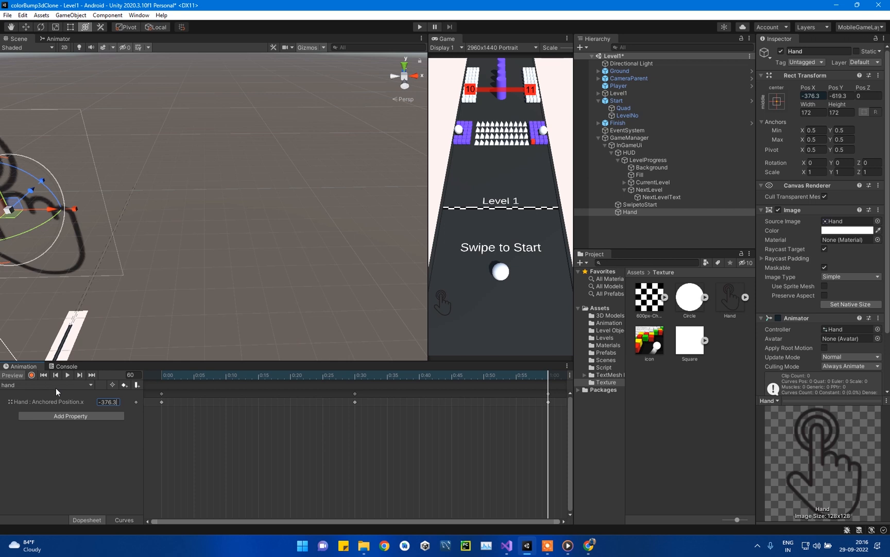
- Stretch the hand clip's keyframes so the last one falls at 2:00, and enable Hand's Animator component
{"action": "left_click", "coordinate": [67, 375]}
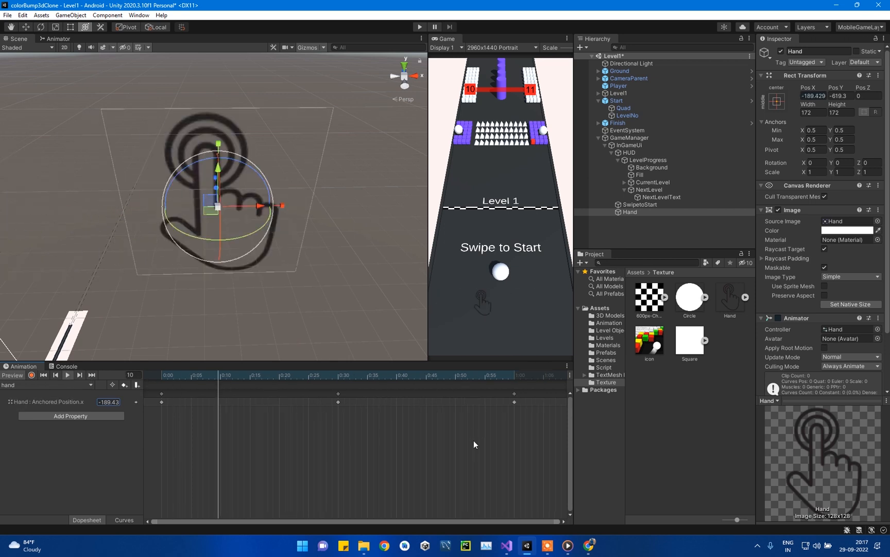
{"action": "scroll", "coordinate": [470, 444], "scroll_direction": "down", "scroll_amount": 3}
{"action": "scroll", "coordinate": [446, 442], "scroll_direction": "down", "scroll_amount": 1}
{"action": "left_click_drag", "start_coordinate": [387, 439], "coordinate": [147, 385]}
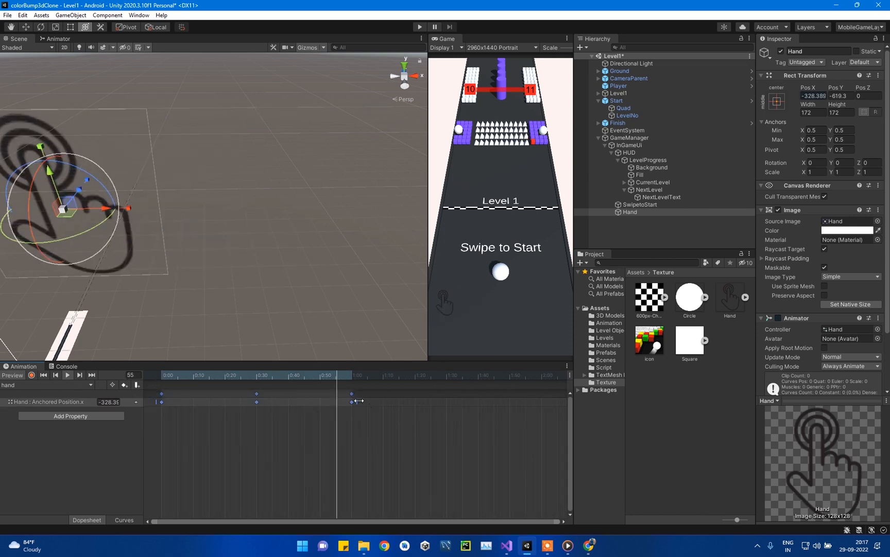
{"action": "left_click_drag", "start_coordinate": [357, 401], "coordinate": [548, 402]}
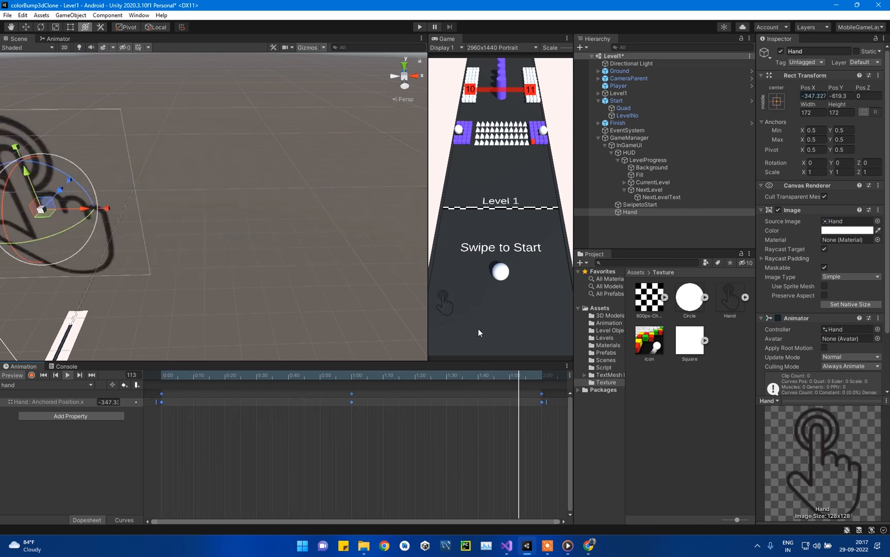
{"action": "scroll", "coordinate": [420, 408], "scroll_direction": "down", "scroll_amount": 2}
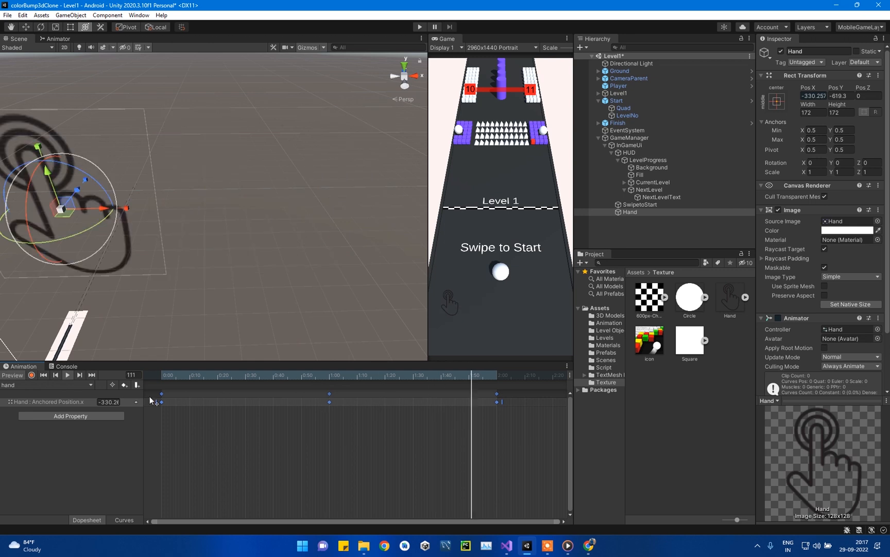
{"action": "scroll", "coordinate": [809, 303], "scroll_direction": "down", "scroll_amount": 3}
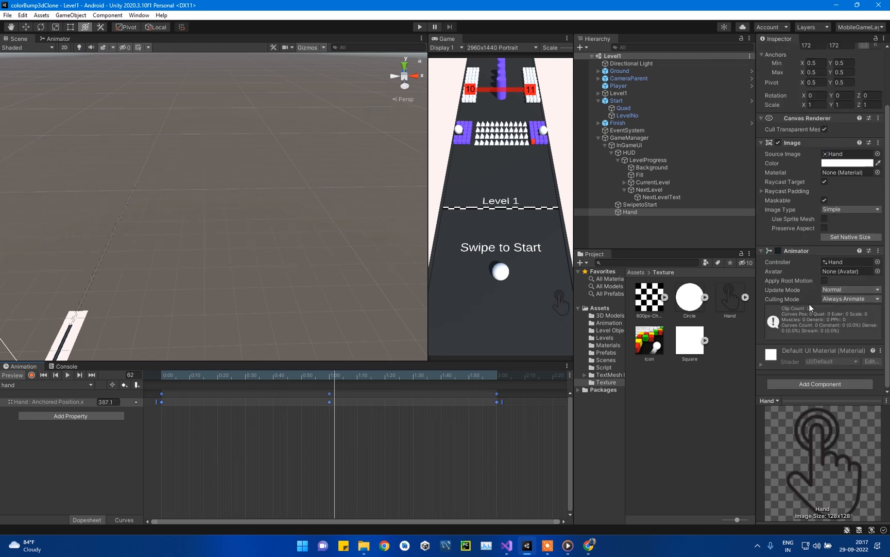
{"action": "left_click", "coordinate": [778, 250]}
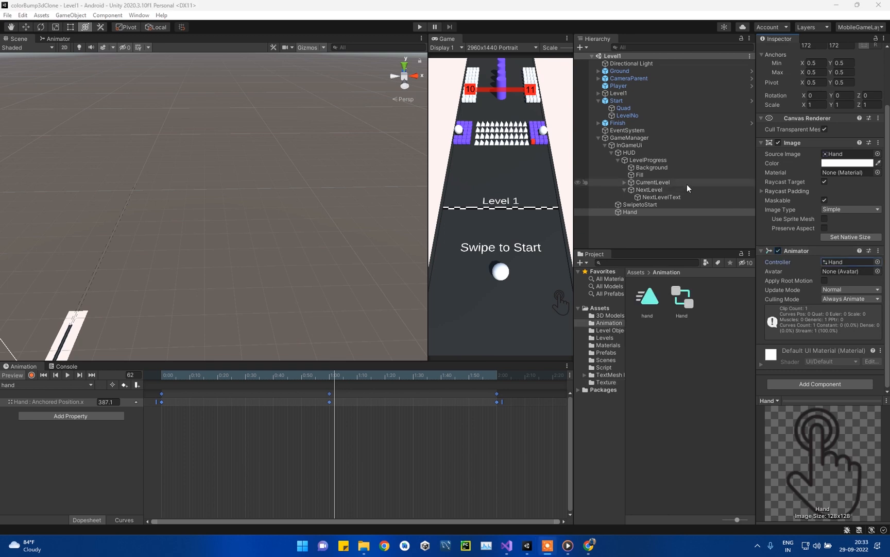
- Create an empty object named RestartCanvas as a child of GameManager
{"action": "left_click", "coordinate": [606, 145]}
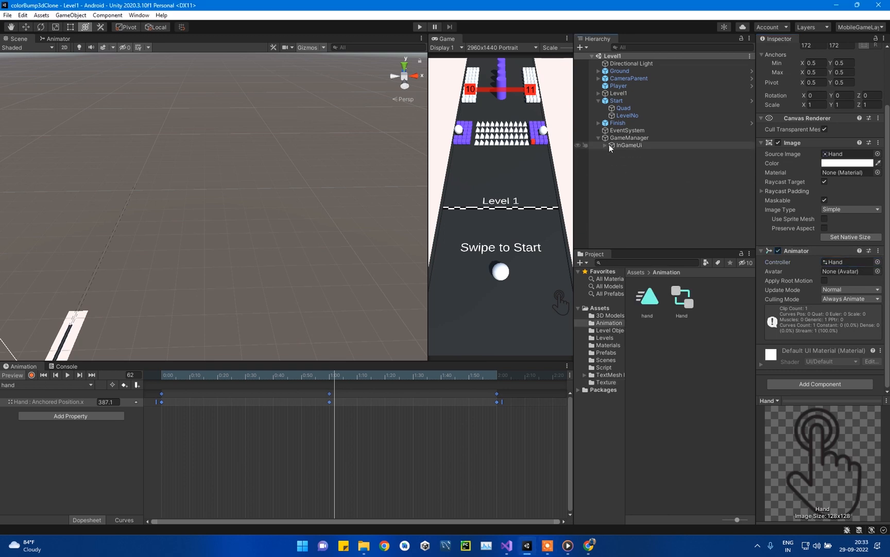
{"action": "left_click", "coordinate": [621, 139]}
{"action": "right_click", "coordinate": [621, 139]}
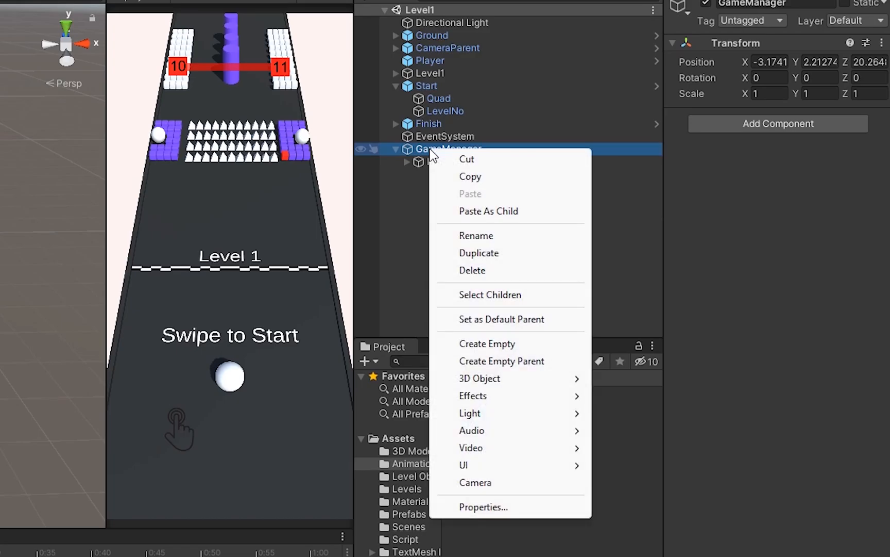
{"action": "left_click", "coordinate": [483, 344]}
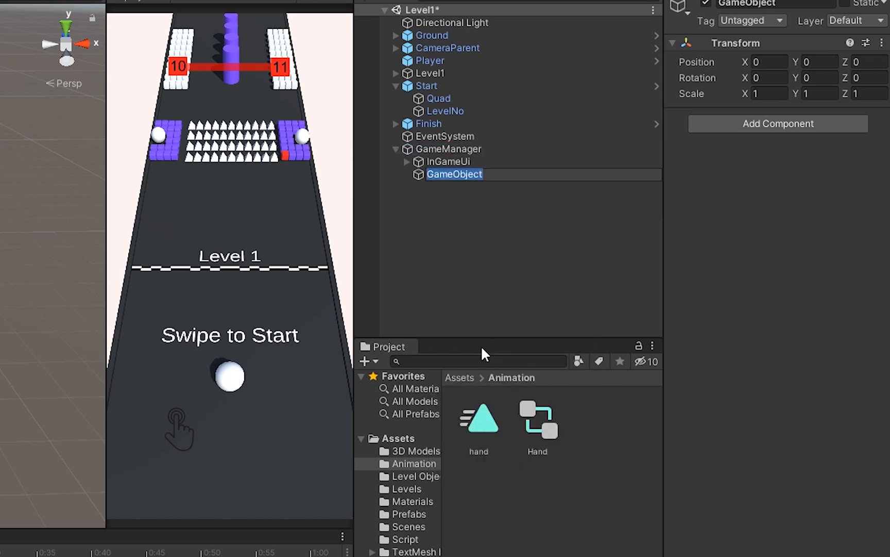
{"action": "type", "text": "Res"}
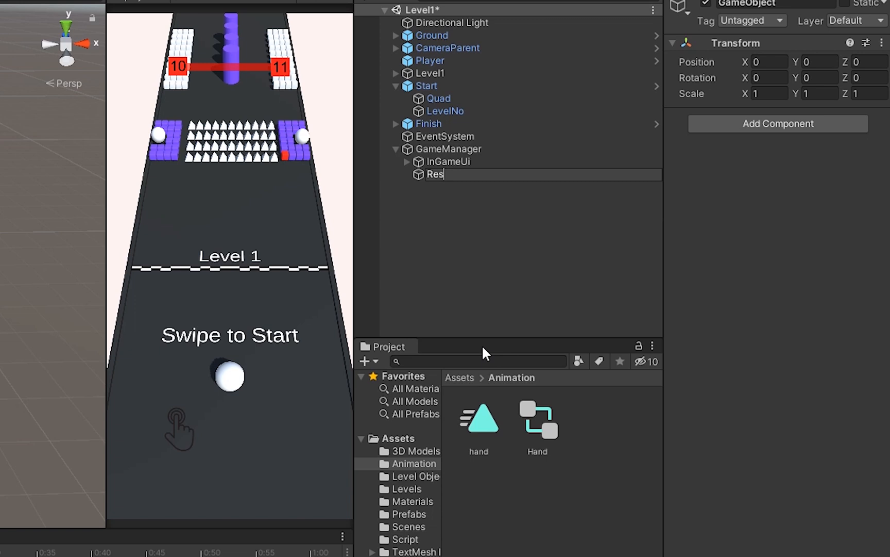
{"action": "type", "text": "tartCanvas"}
{"action": "key", "text": "Return"}
- Add a UI Canvas inside the empty RestartCanvas object and name it RestartCanvas as well
{"action": "right_click", "coordinate": [451, 180]}
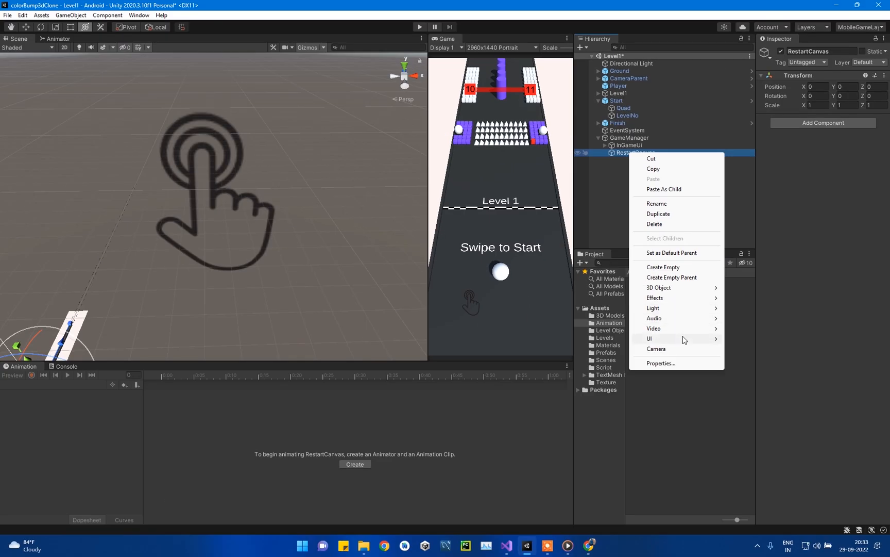
{"action": "mouse_move", "coordinate": [495, 498]}
{"action": "left_click", "coordinate": [768, 472]}
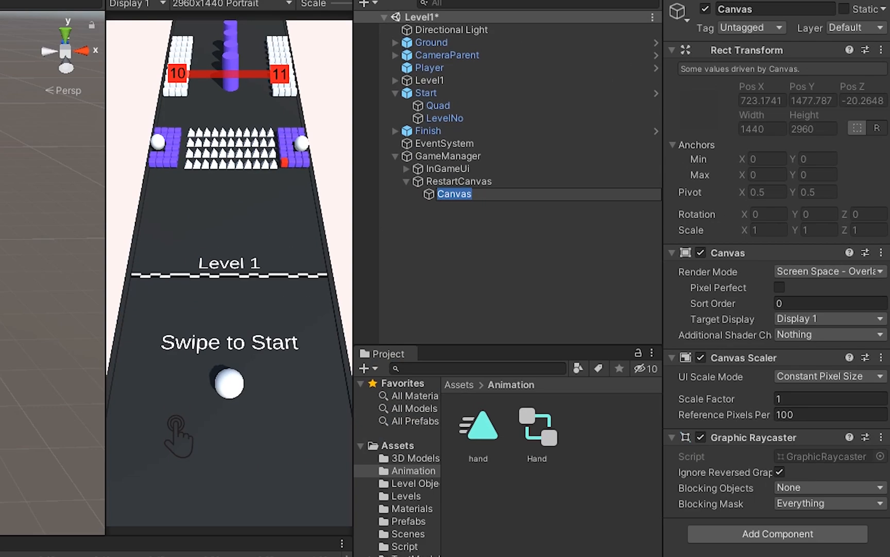
{"action": "type", "text": "REstartCAnvas"}
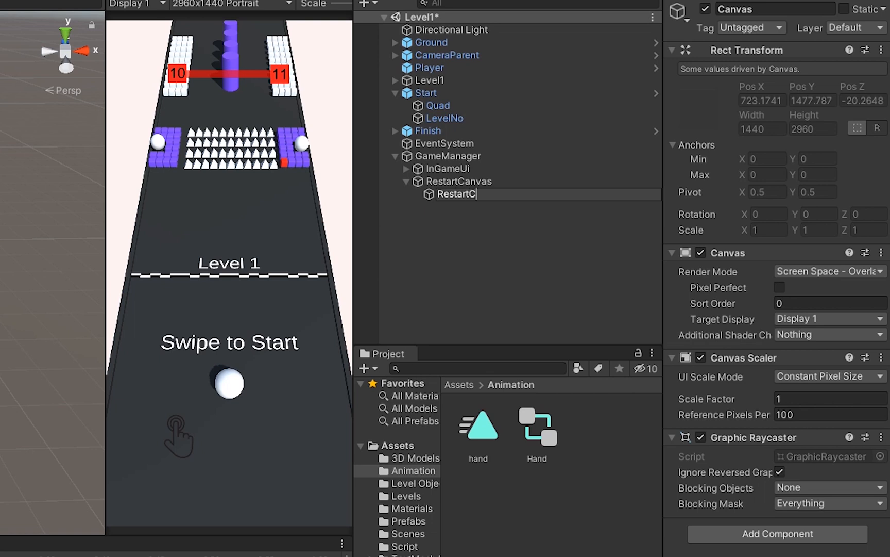
{"action": "key", "text": "BackSpace"}
{"action": "key", "text": "BackSpace"}
{"action": "key", "text": "BackSpace"}
{"action": "type", "text": "nvas"}
{"action": "key", "text": "Return"}
- Set the canvas's scaler to Scale With Screen Size, with reference resolution 1080 x 1920 and Match at 1 (Height)
{"action": "left_click", "coordinate": [802, 373]}
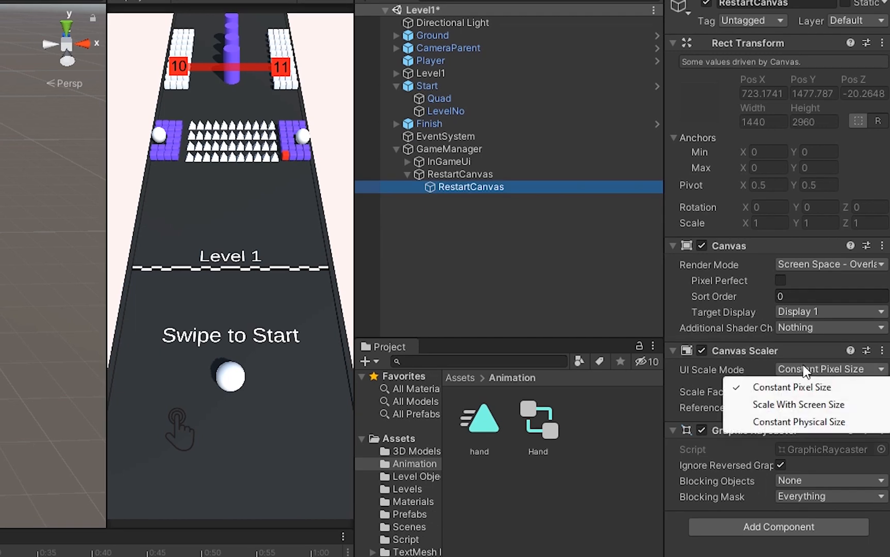
{"action": "left_click", "coordinate": [805, 401]}
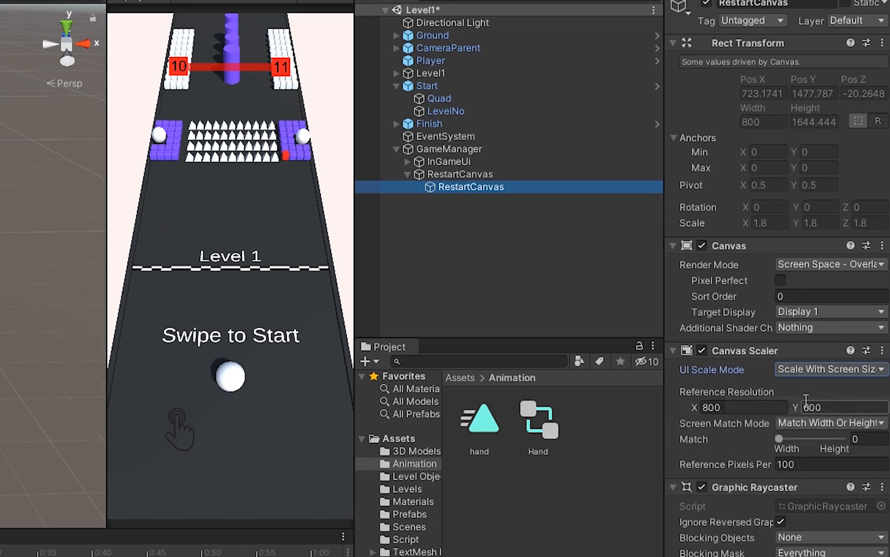
{"action": "left_click", "coordinate": [768, 407]}
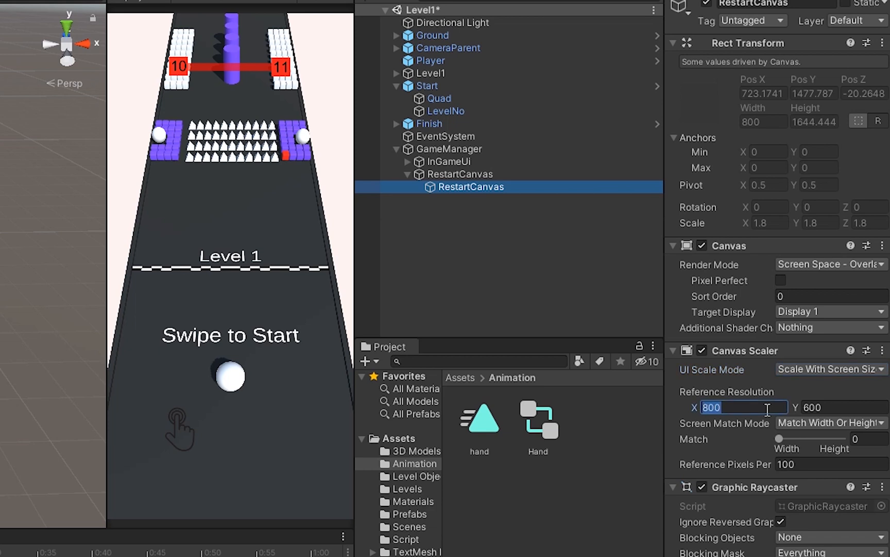
{"action": "type", "text": "1080"}
{"action": "key", "text": "BackSpace"}
{"action": "key", "text": "BackSpace"}
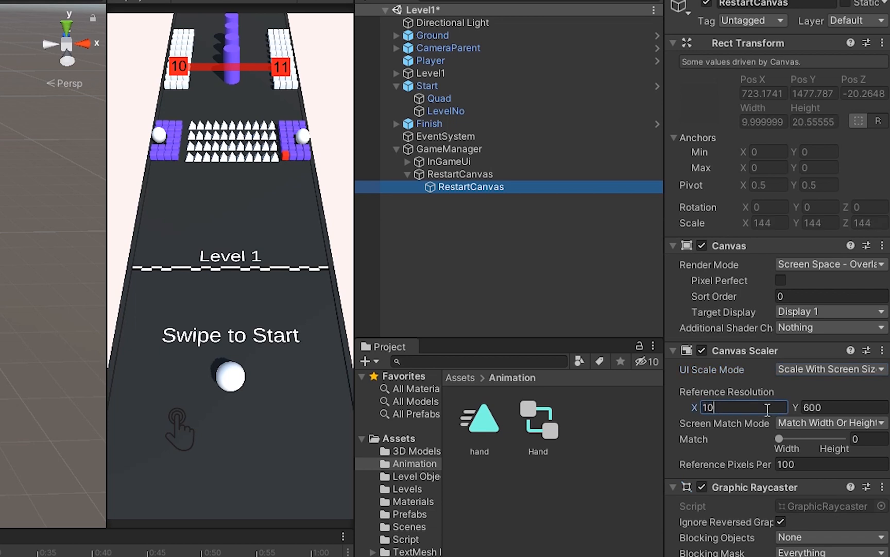
{"action": "type", "text": "80"}
{"action": "key", "text": "Tab"}
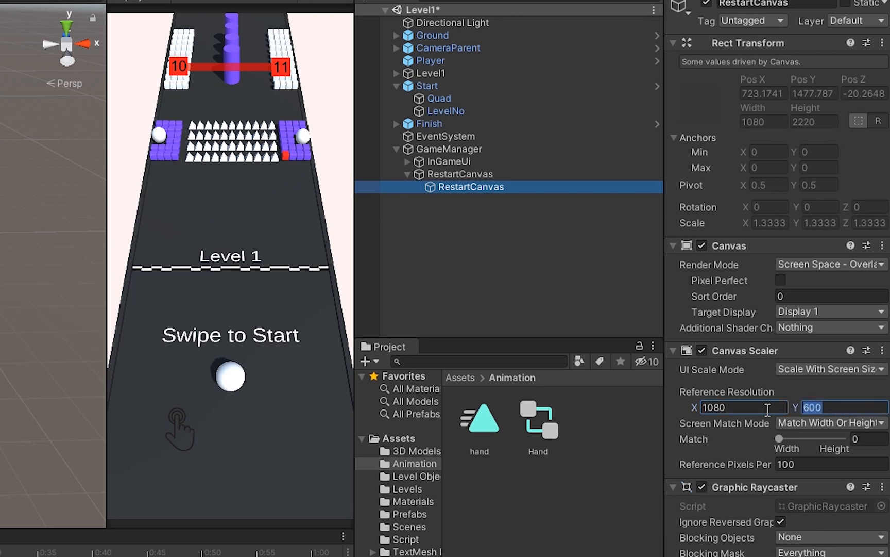
{"action": "type", "text": "1920"}
{"action": "left_click_drag", "start_coordinate": [780, 439], "coordinate": [843, 439]}
- Add a UI Panel as a child of the inner RestartCanvas
{"action": "right_click", "coordinate": [466, 190]}
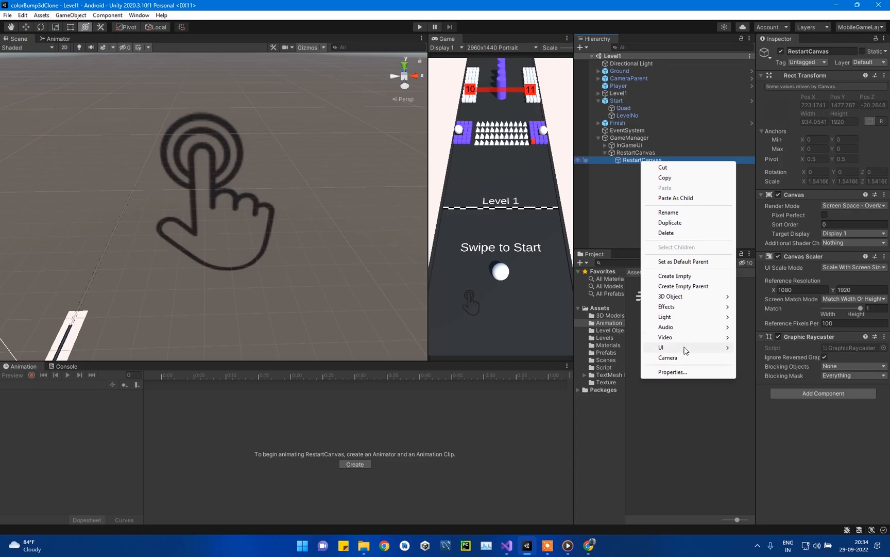
{"action": "mouse_move", "coordinate": [502, 509]}
{"action": "left_click", "coordinate": [758, 489]}
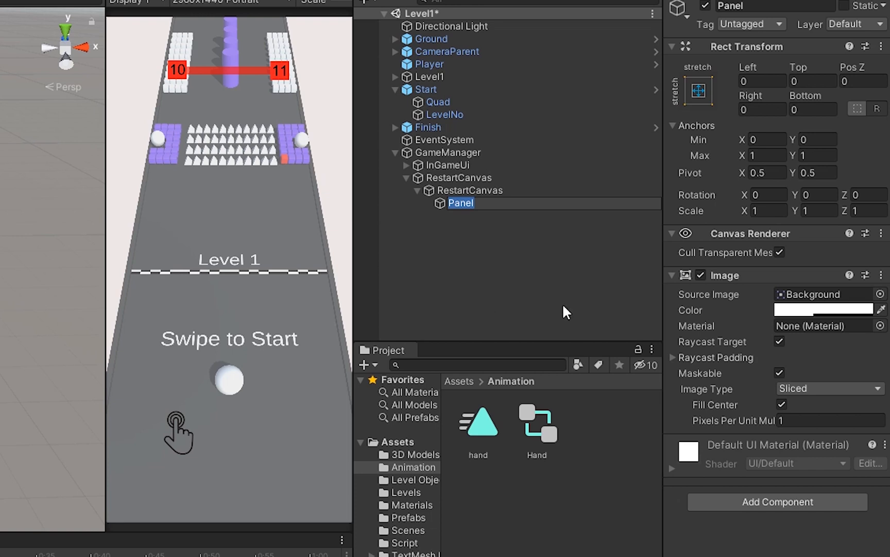
- Set the Panel's image color to near-black 161111 with an alpha of 0.6
{"action": "left_click", "coordinate": [840, 310]}
{"action": "left_click_drag", "start_coordinate": [807, 342], "coordinate": [801, 382]}
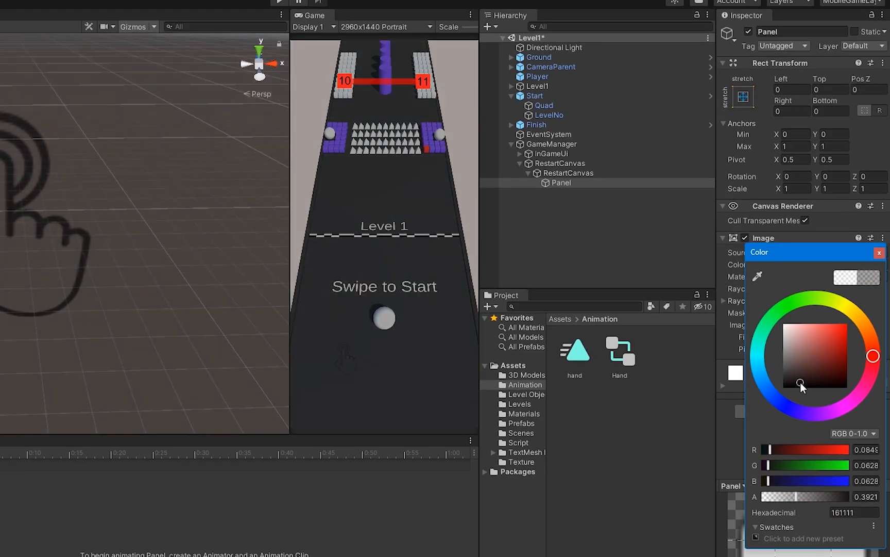
{"action": "left_click_drag", "start_coordinate": [798, 497], "coordinate": [820, 498]}
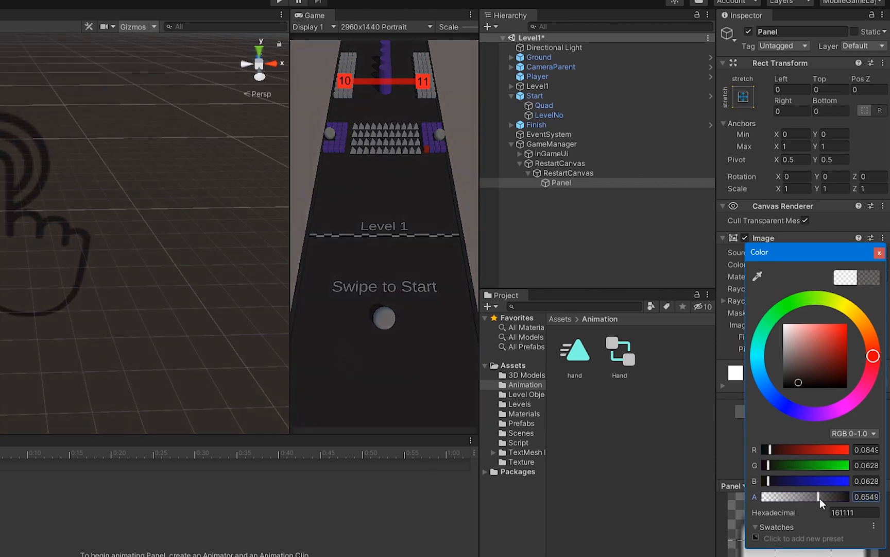
{"action": "left_click", "coordinate": [863, 497]}
{"action": "type", "text": "0.6"}
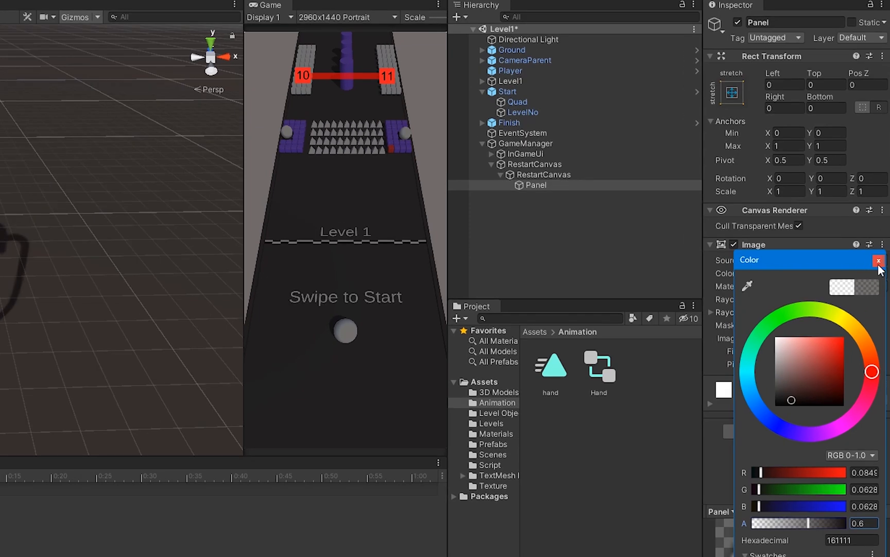
{"action": "left_click", "coordinate": [879, 252]}
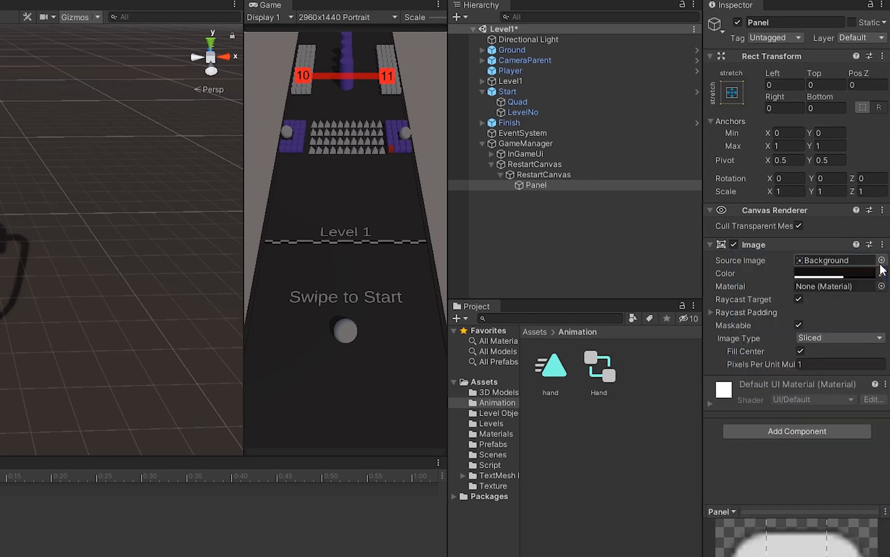
- Add a UI Text as a child of Panel and set its content to "Restart"
{"action": "right_click", "coordinate": [527, 184]}
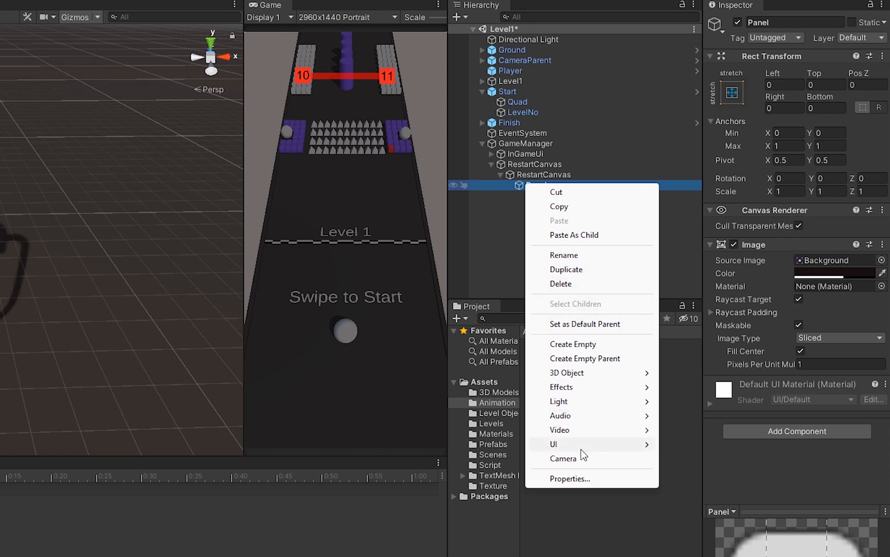
{"action": "mouse_move", "coordinate": [603, 446]}
{"action": "left_click", "coordinate": [685, 444]}
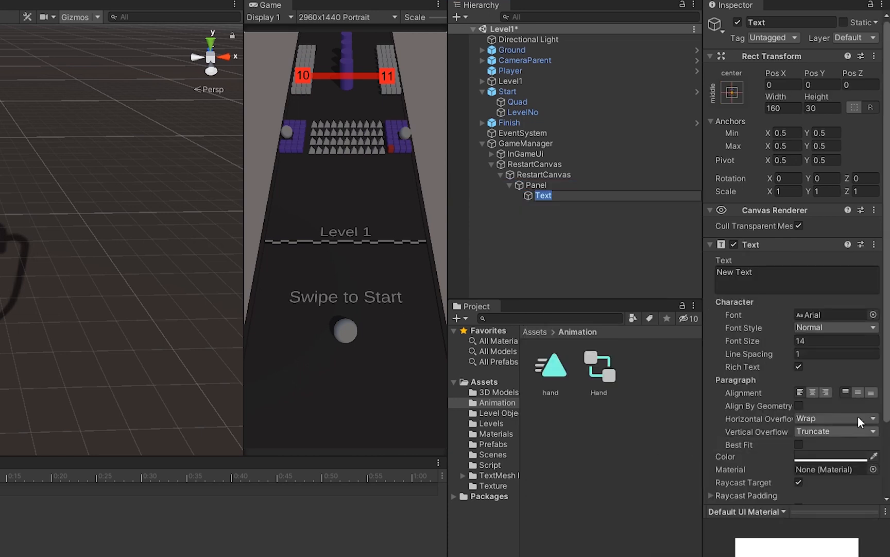
{"action": "left_click", "coordinate": [794, 273]}
{"action": "double_click", "coordinate": [793, 273]}
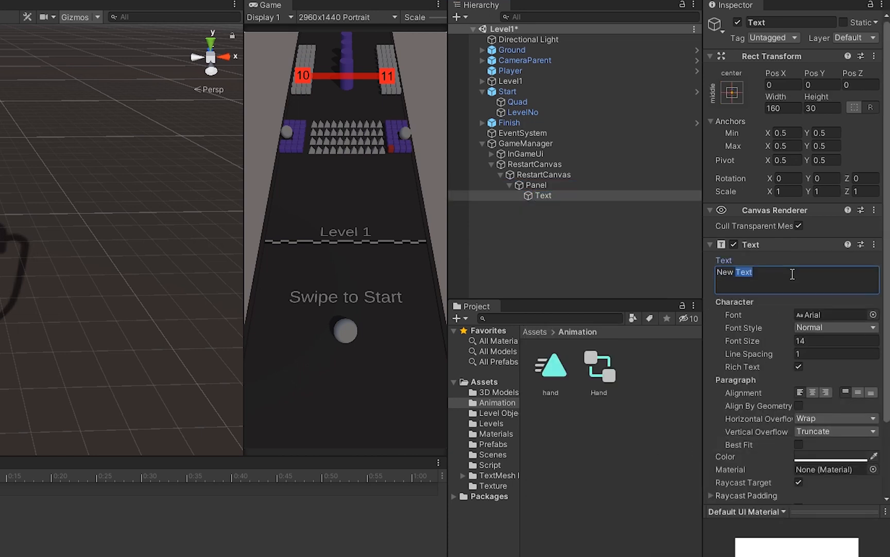
{"action": "key", "text": "BackSpace"}
{"action": "key", "text": "BackSpace"}
{"action": "key", "text": "BackSpace"}
{"action": "key", "text": "BackSpace"}
{"action": "key", "text": "BackSpace"}
{"action": "type", "text": "Restart"}
- Set the Restart text to font size 70, centered horizontally and vertically, with both horizontal and vertical overflow set to Overflow
{"action": "left_click", "coordinate": [820, 342]}
{"action": "type", "text": "70"}
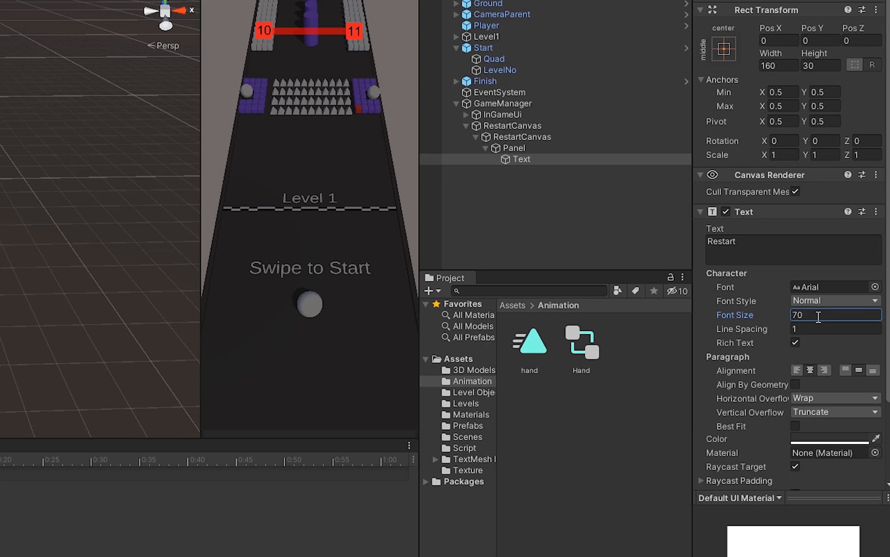
{"action": "left_click", "coordinate": [833, 396]}
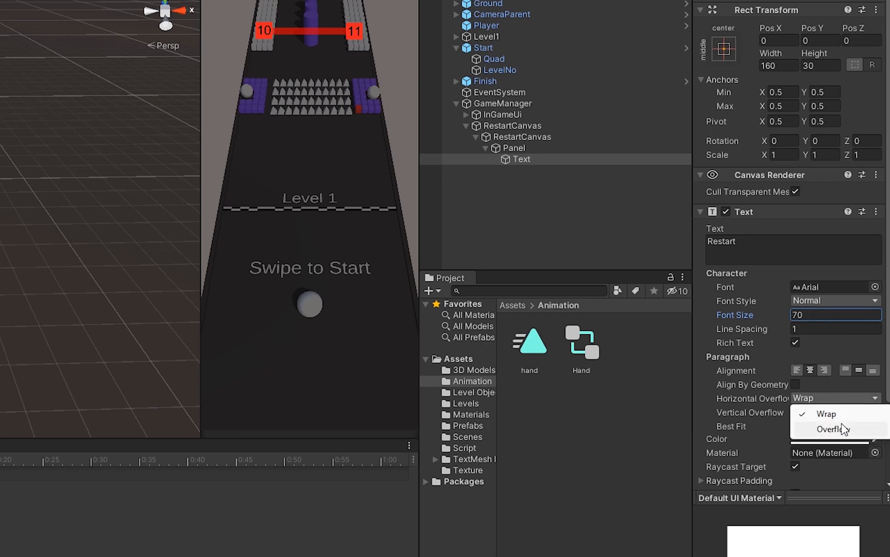
{"action": "left_click", "coordinate": [843, 428]}
{"action": "left_click", "coordinate": [837, 410]}
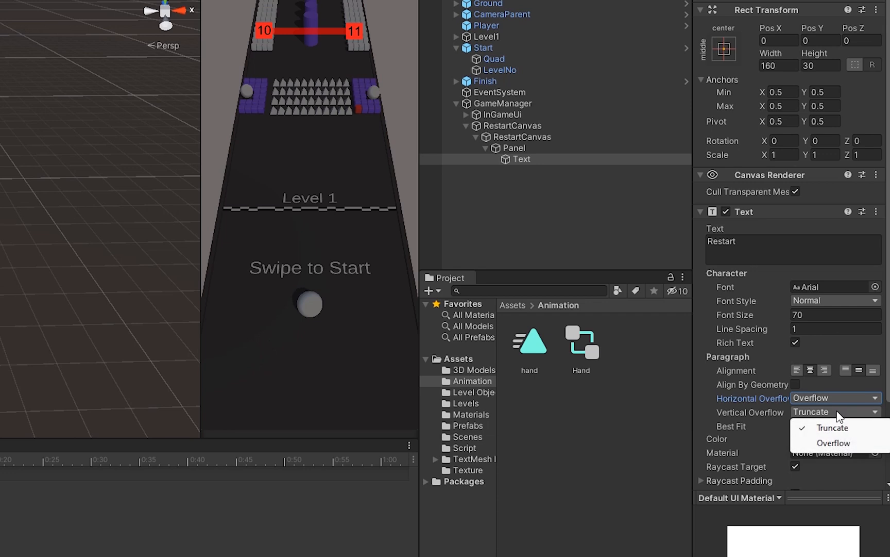
{"action": "left_click", "coordinate": [836, 443]}
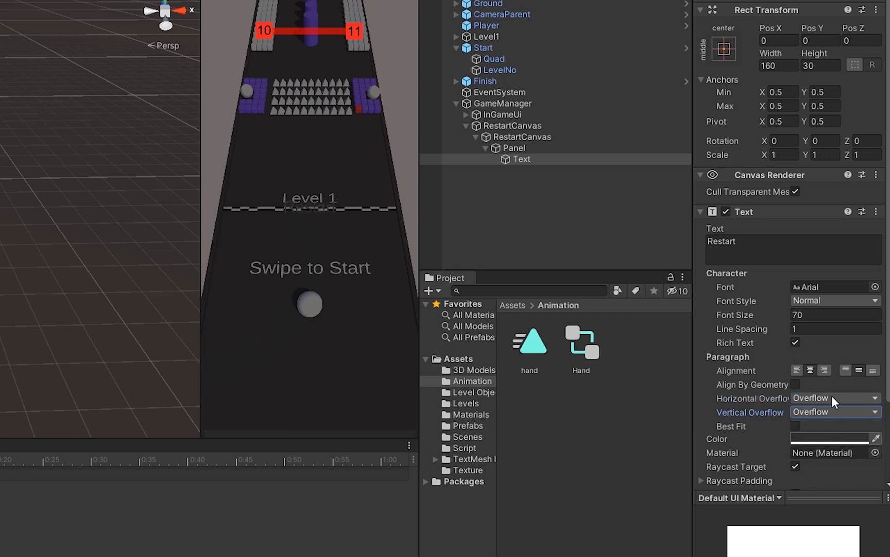
- Set the Restart text's color to white
{"action": "left_click", "coordinate": [833, 438]}
{"action": "left_click_drag", "start_coordinate": [785, 484], "coordinate": [755, 415]}
{"action": "left_click", "coordinate": [881, 353]}
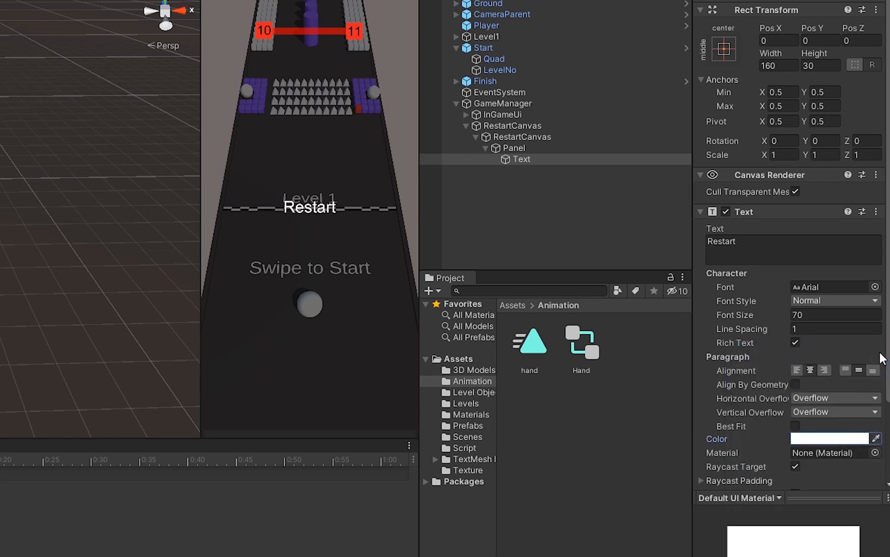
- Set the Restart text's font size to 120
{"action": "left_click_drag", "start_coordinate": [744, 315], "coordinate": [797, 325]}
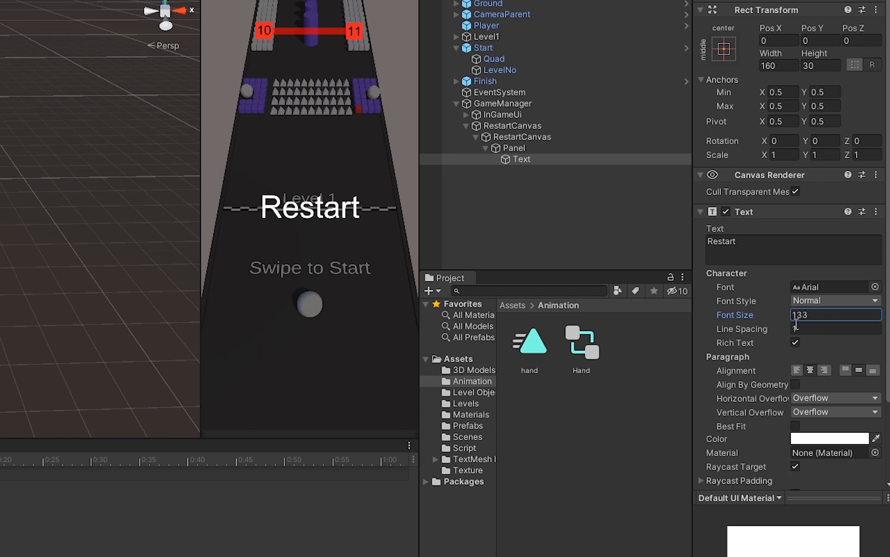
{"action": "left_click", "coordinate": [818, 316]}
{"action": "double_click", "coordinate": [818, 315]}
{"action": "type", "text": "12"}
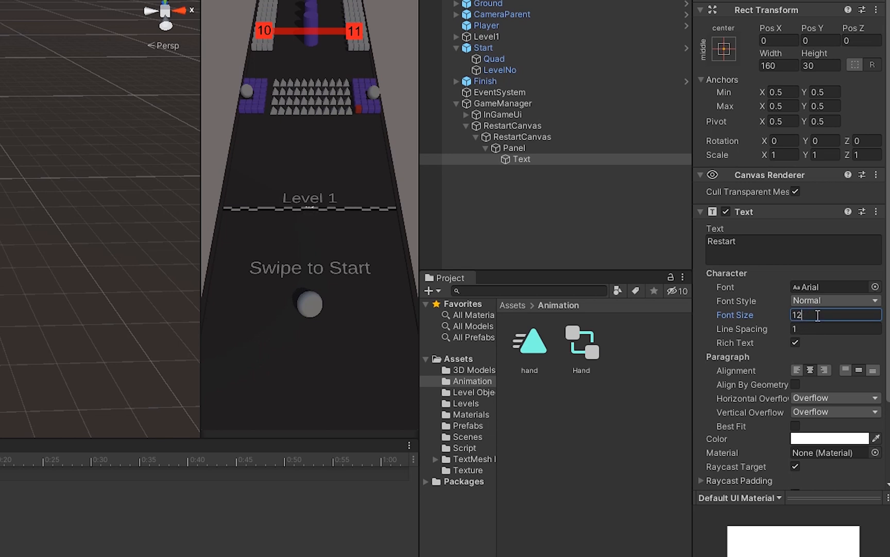
{"action": "type", "text": "0"}
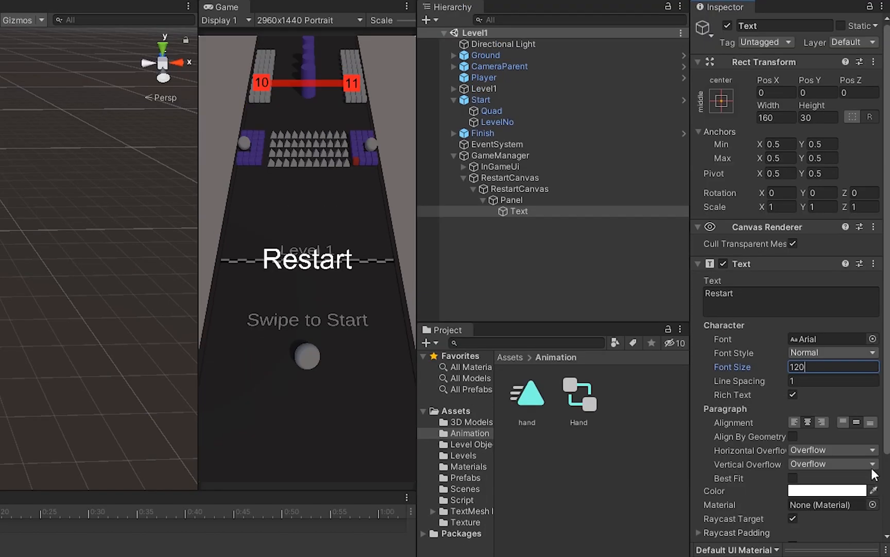
{"action": "scroll", "coordinate": [835, 353], "scroll_direction": "down", "scroll_amount": 3}
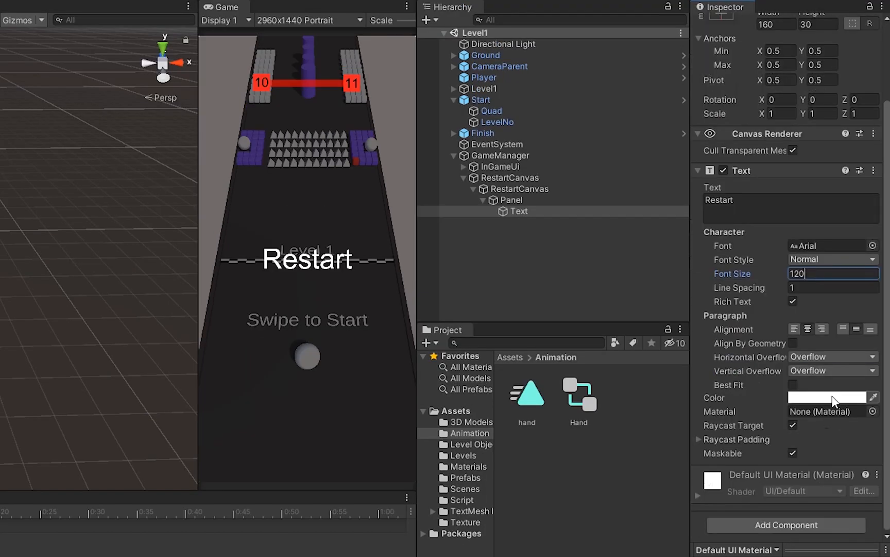
{"action": "scroll", "coordinate": [833, 353], "scroll_direction": "up", "scroll_amount": 3}
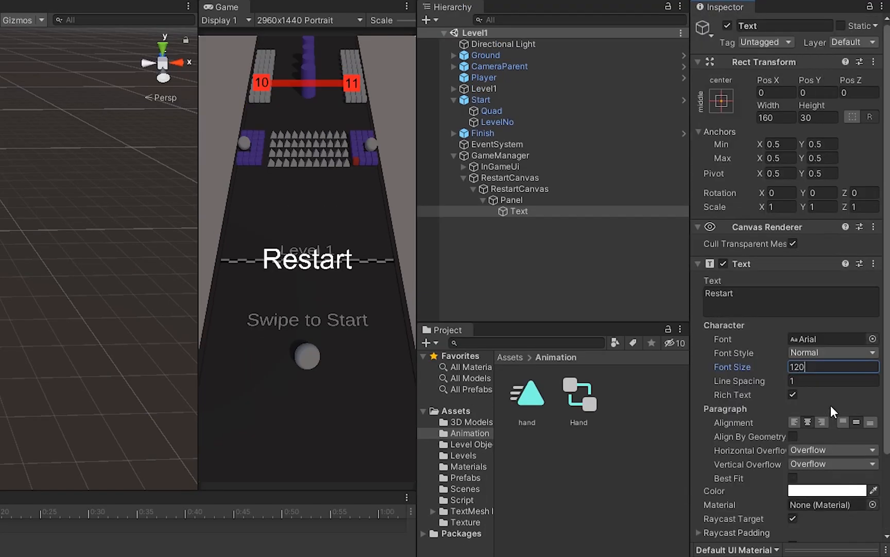
- Deactivate the inner RestartCanvas object and collapse the outer RestartCanvas in the hierarchy
{"action": "left_click", "coordinate": [523, 189]}
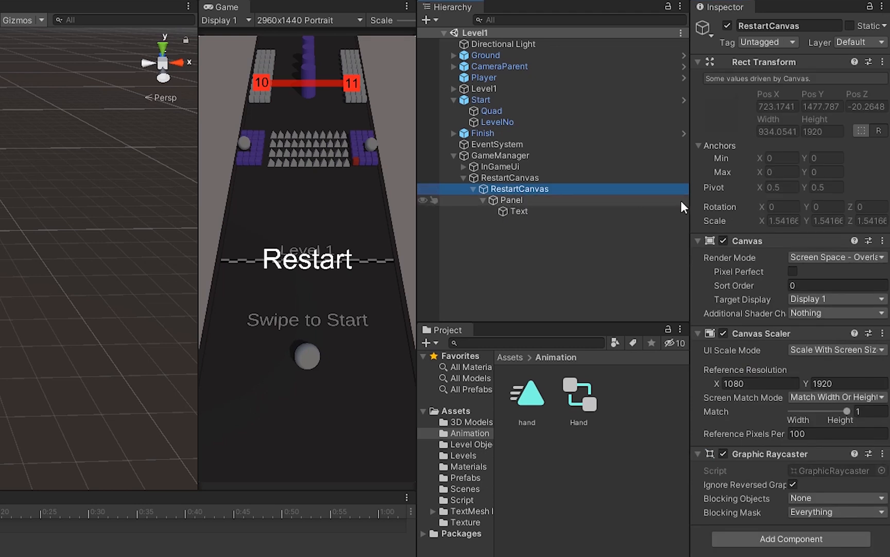
{"action": "left_click", "coordinate": [727, 25]}
{"action": "left_click", "coordinate": [463, 178]}
- Open the PlayerController script from the Script folder and declare a GameObject field named Restart below breakablePlayer
{"action": "left_click", "coordinate": [476, 499]}
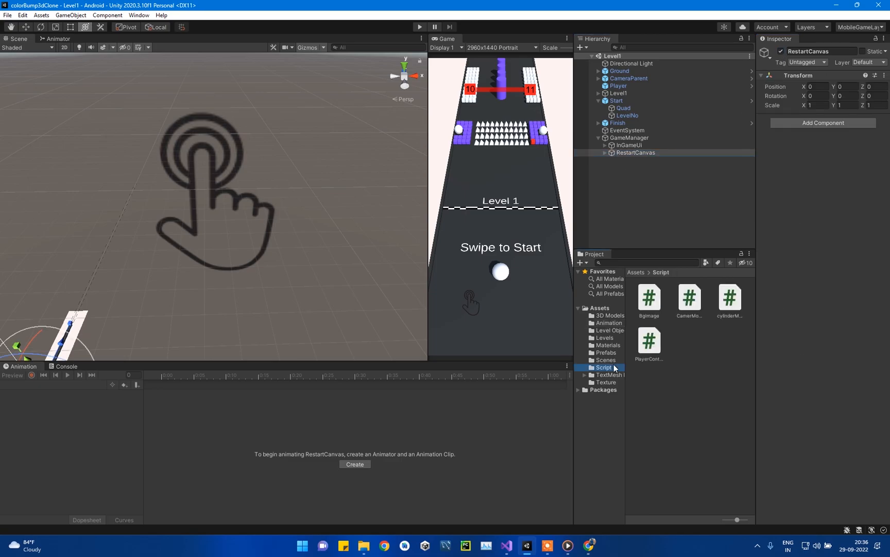
{"action": "double_click", "coordinate": [658, 342]}
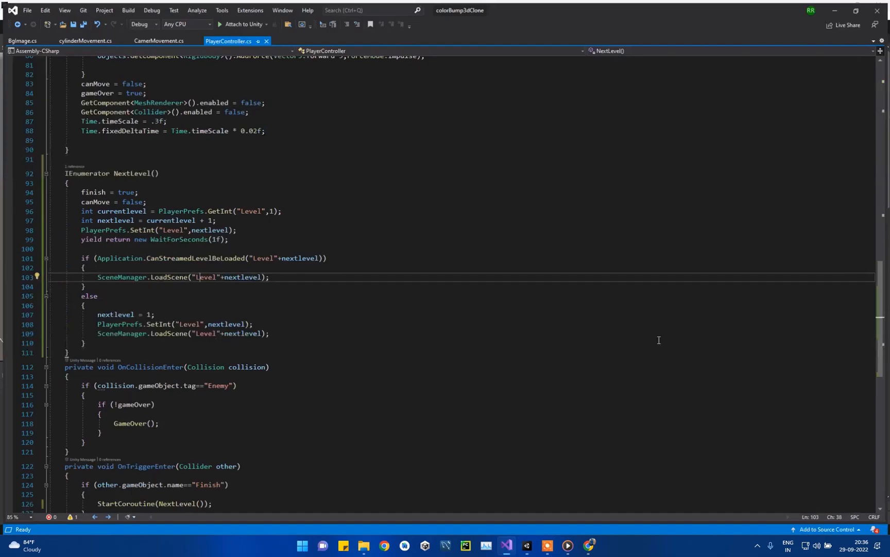
{"action": "scroll", "coordinate": [359, 365], "scroll_direction": "up", "scroll_amount": 20}
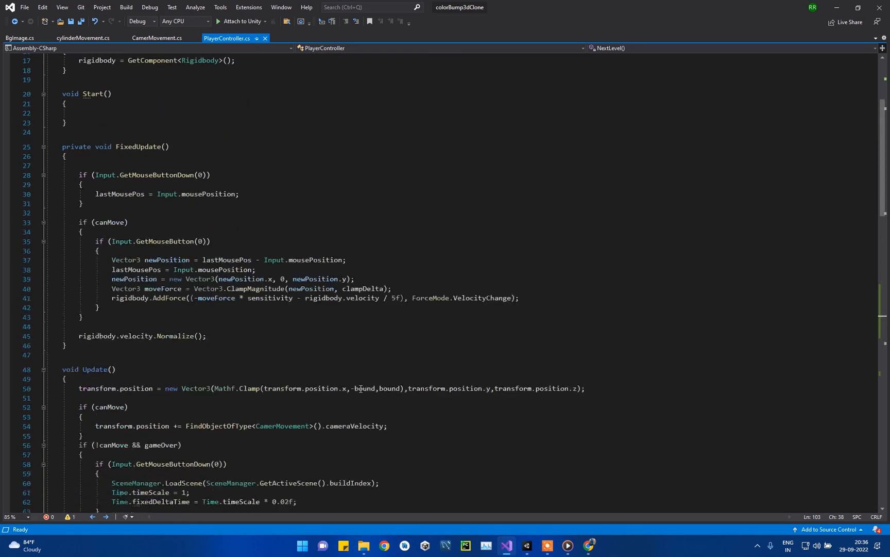
{"action": "left_click", "coordinate": [218, 176]}
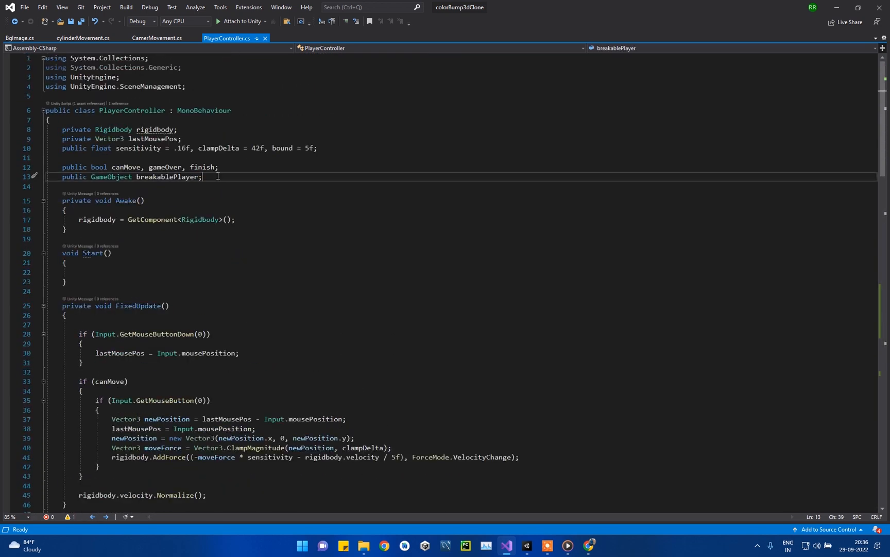
{"action": "key", "text": "Return"}
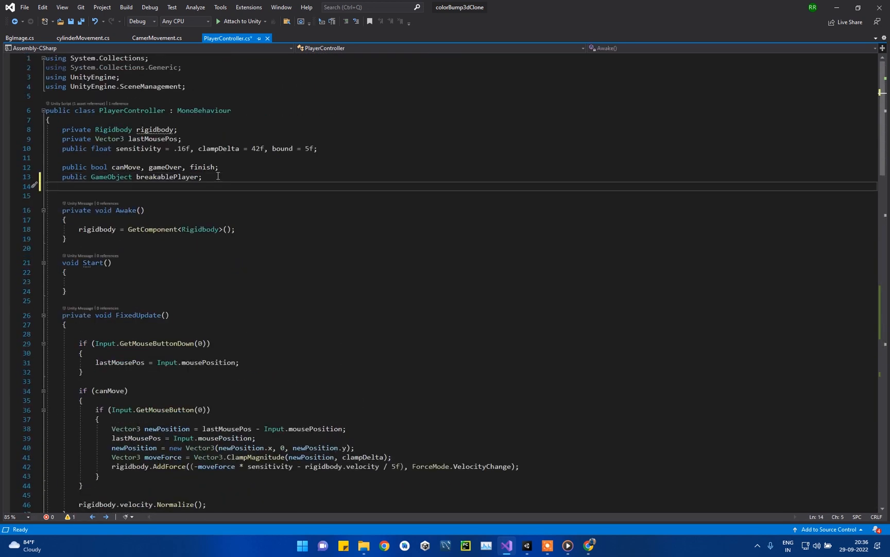
{"action": "type", "text": "GameObject "}
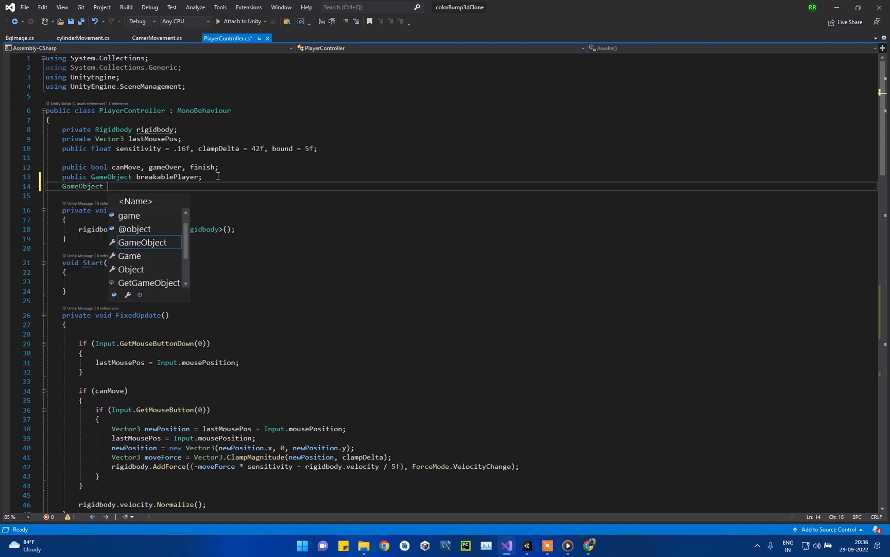
{"action": "type", "text": "Restart"}
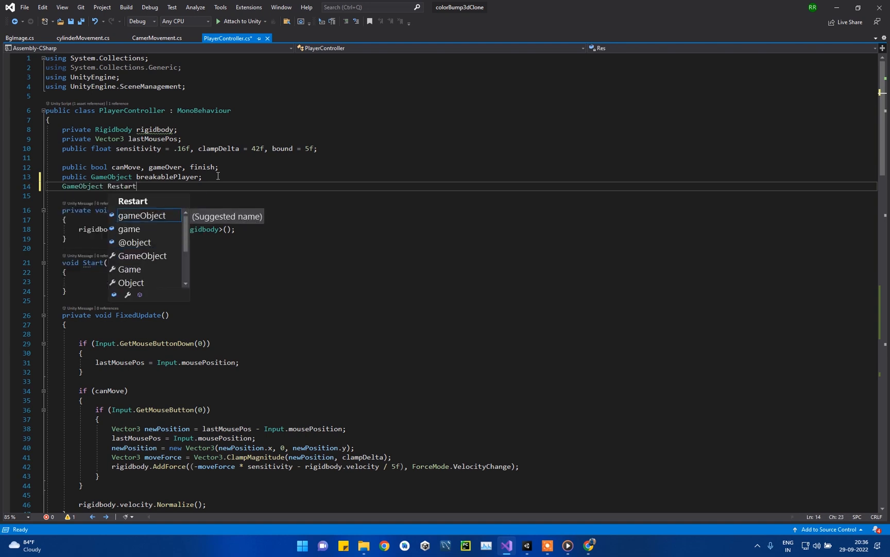
{"action": "type", "text": ";"}
- Declare a second GameObject field named restartCanvas below the Restart field
{"action": "key", "text": "Return"}
{"action": "type", "text": "GAm"}
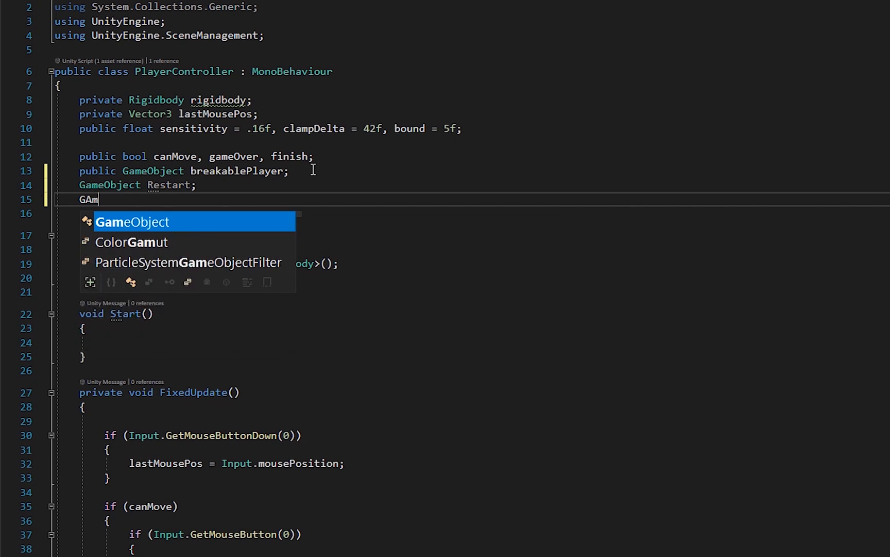
{"action": "key", "text": "Tab"}
{"action": "type", "text": "res"}
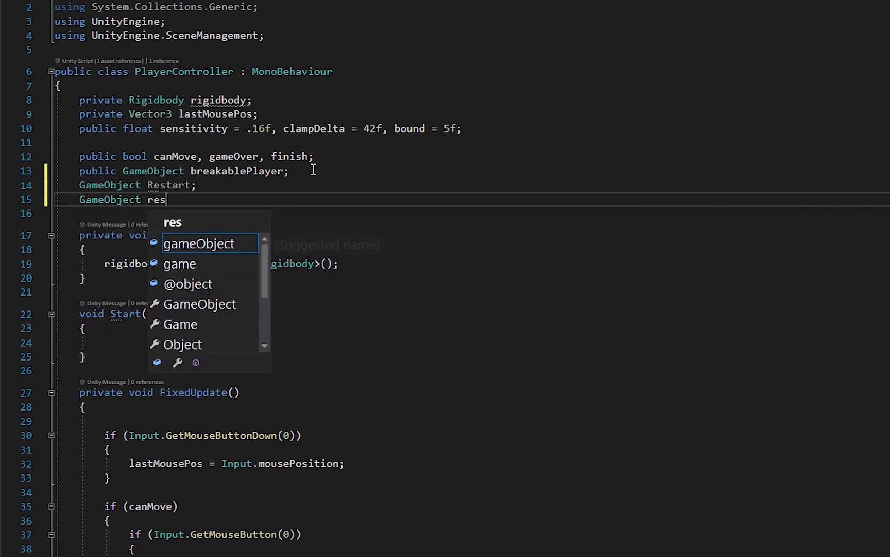
{"action": "type", "text": "tartCAn"}
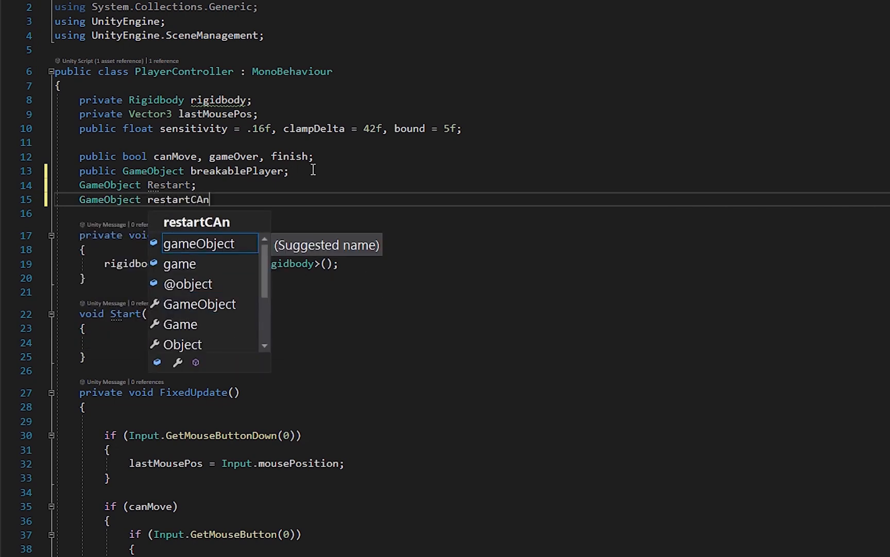
{"action": "key", "text": "BackSpace"}
{"action": "key", "text": "BackSpace"}
{"action": "type", "text": "anvas;"}
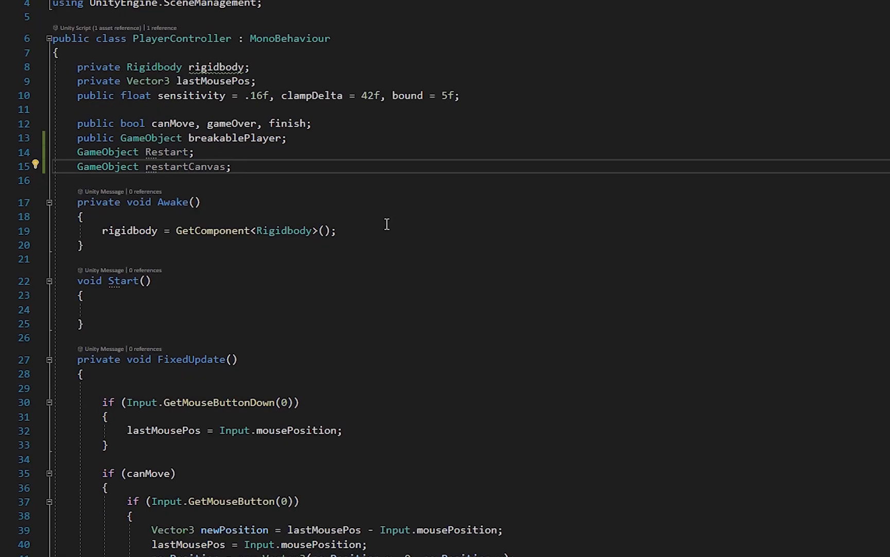
- In Awake, below the rigidbody assignment, add the line Restart = GameObject.FindGameObjectWithTag("Restart");
{"action": "left_click", "coordinate": [387, 223]}
{"action": "left_click", "coordinate": [385, 233]}
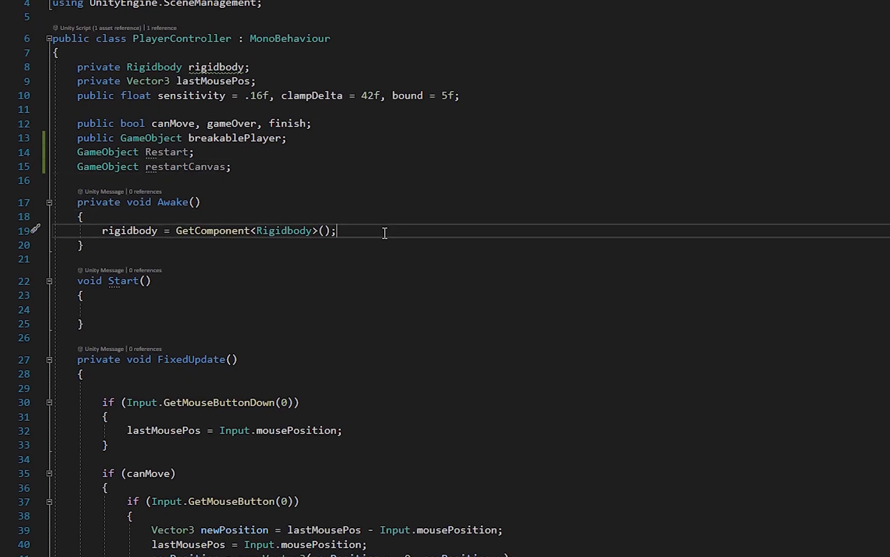
{"action": "key", "text": "Return"}
{"action": "type", "text": "Res"}
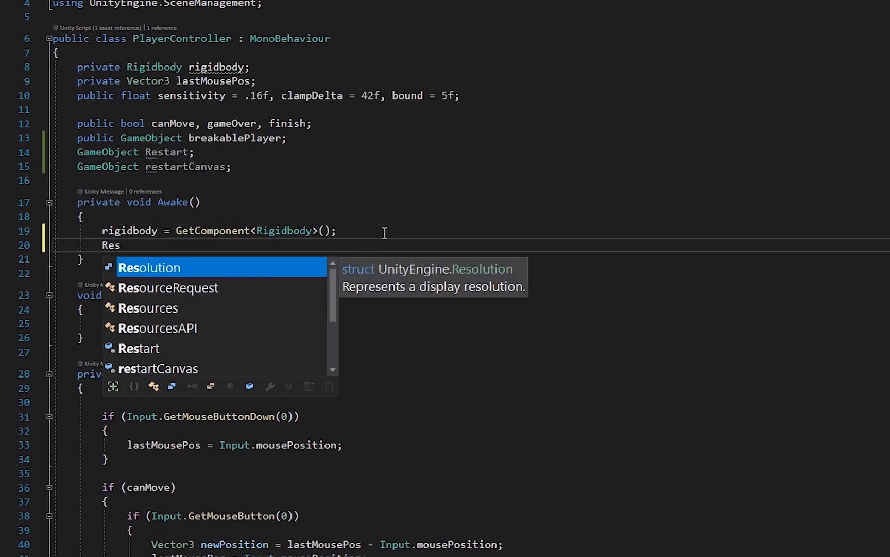
{"action": "type", "text": "tar"}
{"action": "key", "text": "Tab"}
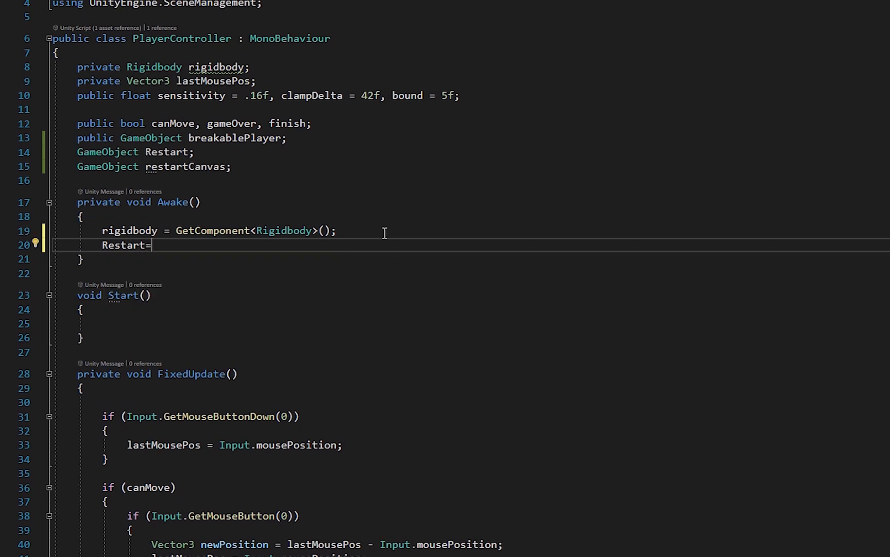
{"action": "type", "text": "Ga"}
{"action": "key", "text": "Tab"}
{"action": "type", "text": ".Fin"}
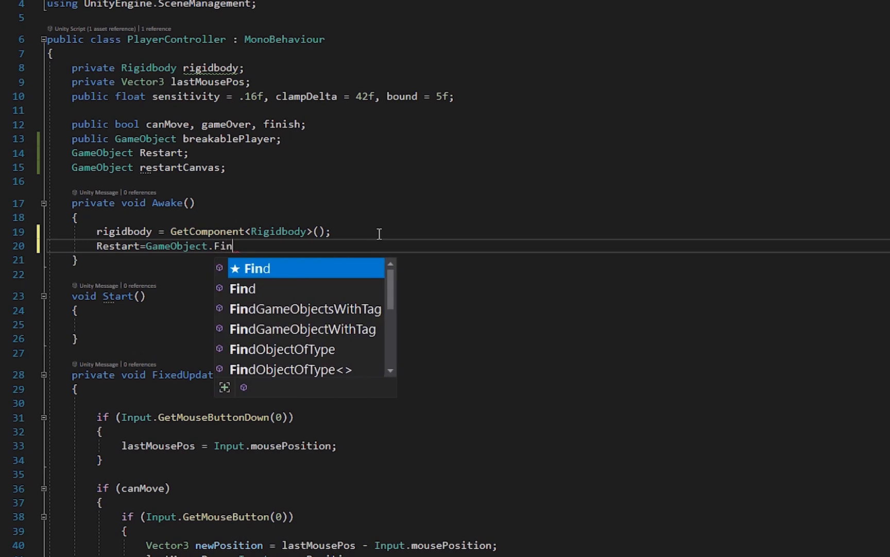
{"action": "key", "text": "Down"}
{"action": "key", "text": "Down"}
{"action": "key", "text": "Down"}
{"action": "key", "text": "Tab"}
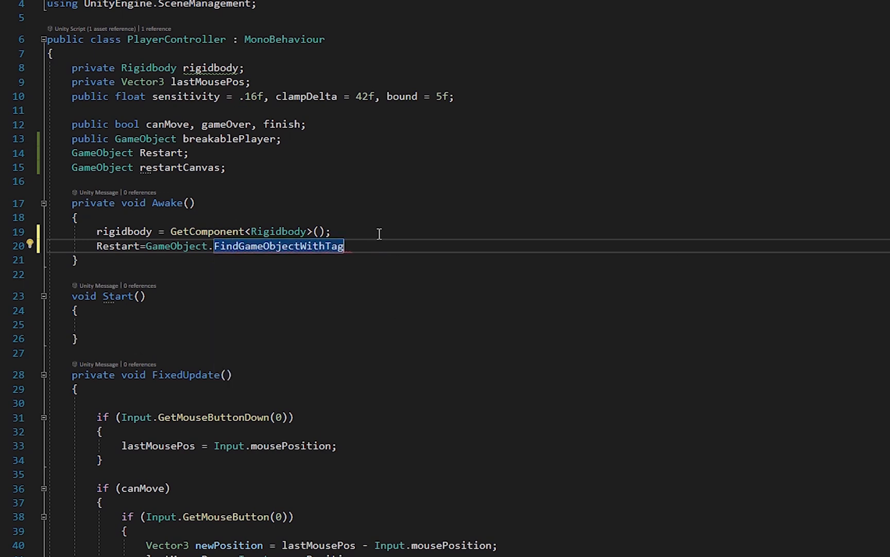
{"action": "type", "text": "()"}
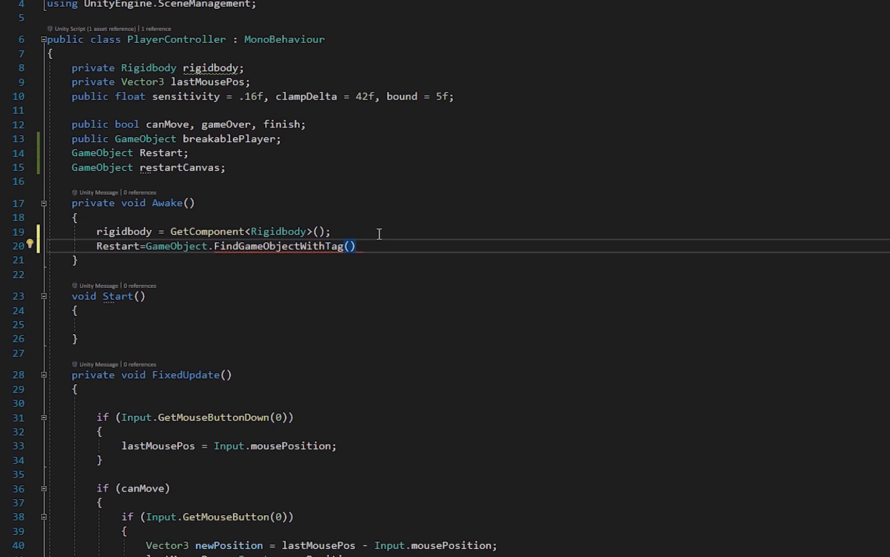
{"action": "type", "text": ";"}
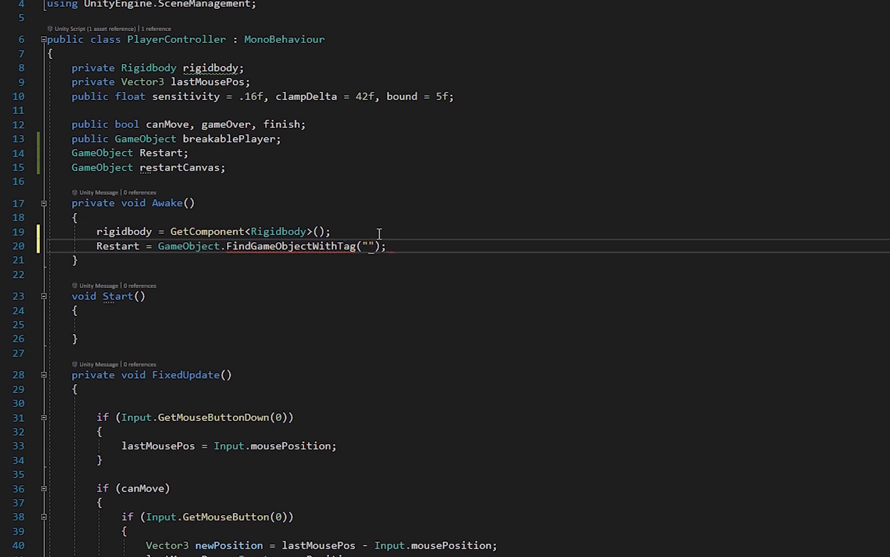
{"action": "type", "text": "Restart"}
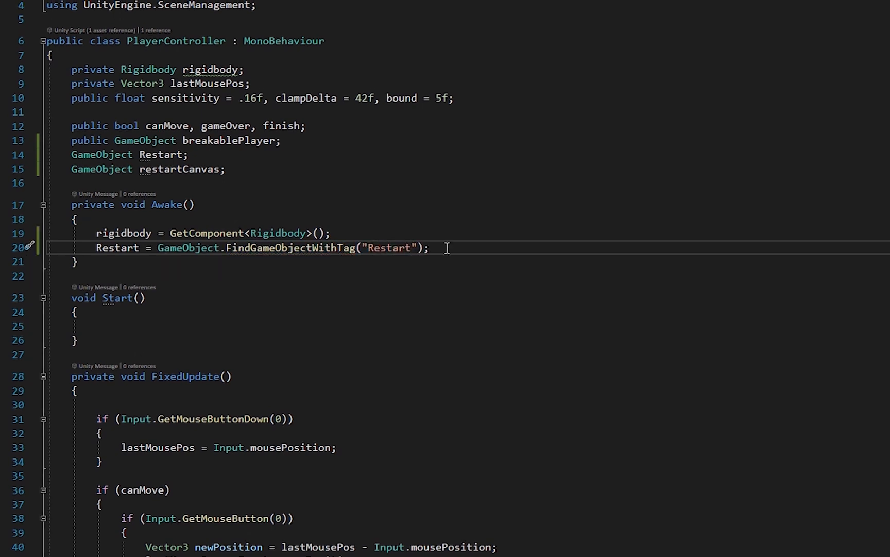
- Add restartCanvas = Restart.transform.GetChild(0).gameObject; as the last line of Awake and save the script
{"action": "key", "text": "Return"}
{"action": "type", "text": "restartCanvas"}
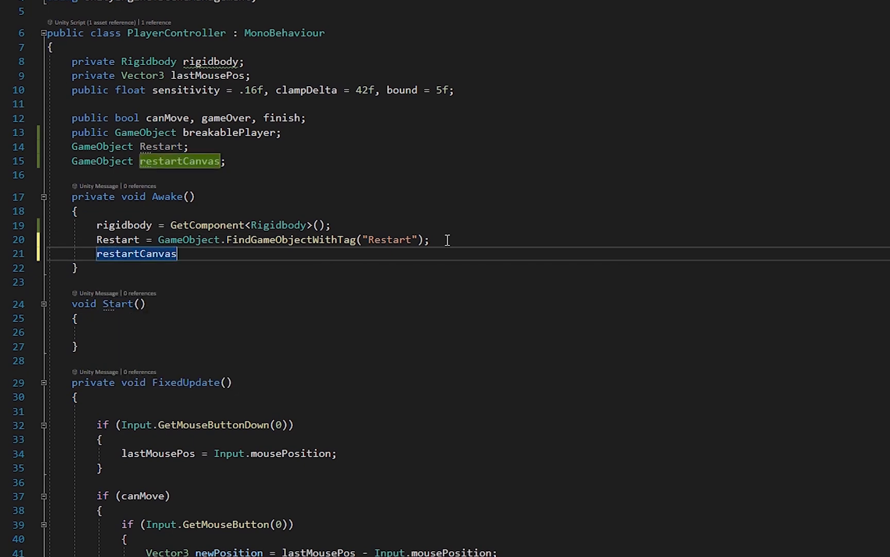
{"action": "type", "text": "=Restart"}
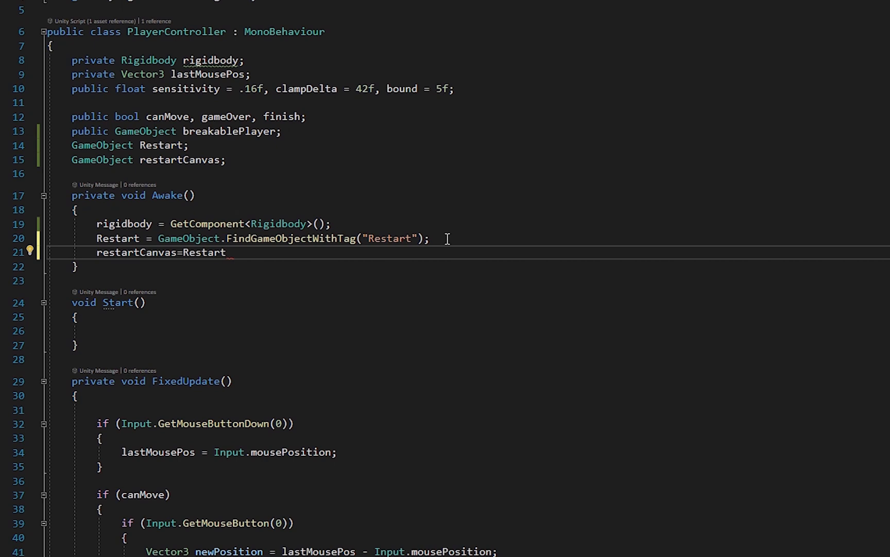
{"action": "type", "text": ".transform.GetChild"}
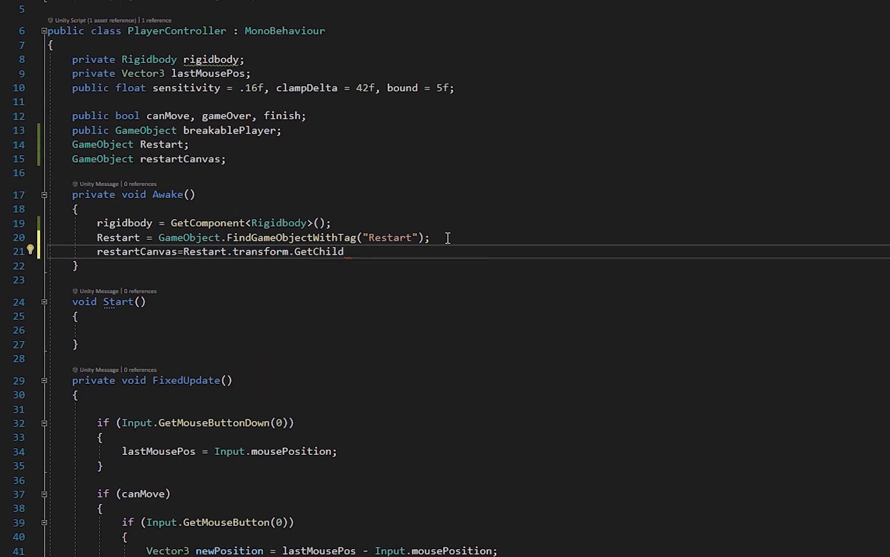
{"action": "type", "text": "(0).game"}
{"action": "key", "text": "Tab"}
{"action": "type", "text": ";"}
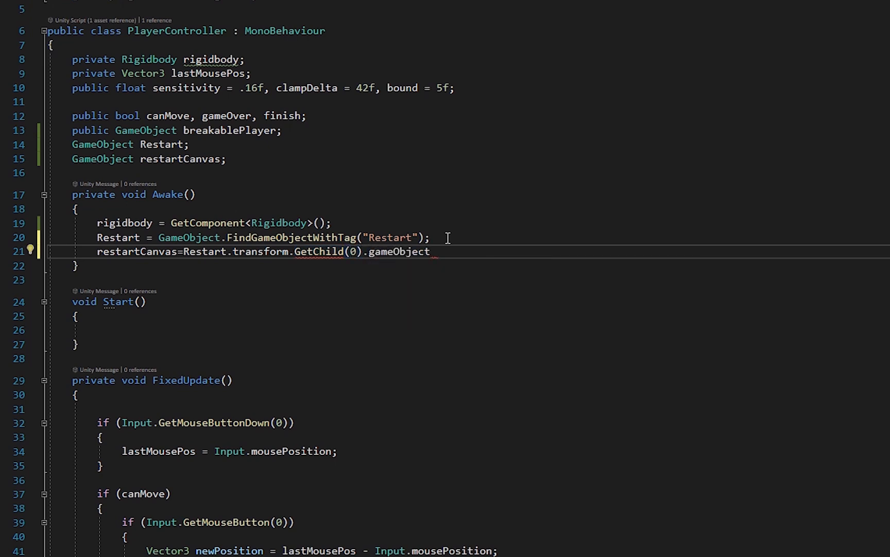
{"action": "key", "text": "ctrl+s"}
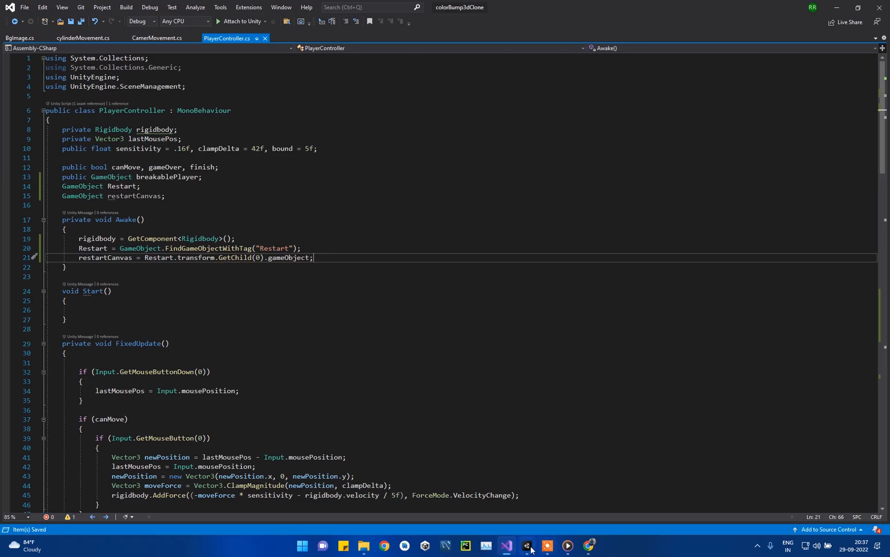
- Switch to Unity and, starting from the RestartCanvas object's tag setting, create a new tag named Restart
{"action": "left_click", "coordinate": [531, 549]}
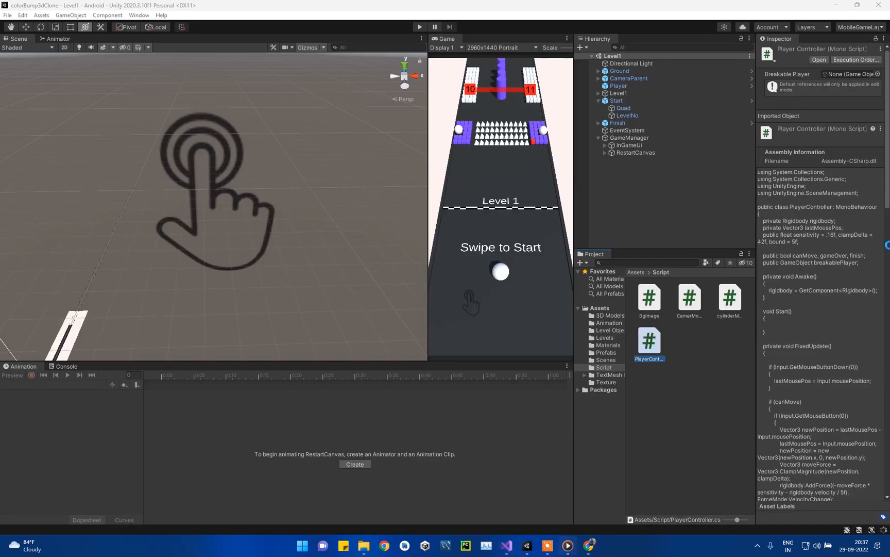
{"action": "left_click", "coordinate": [644, 154]}
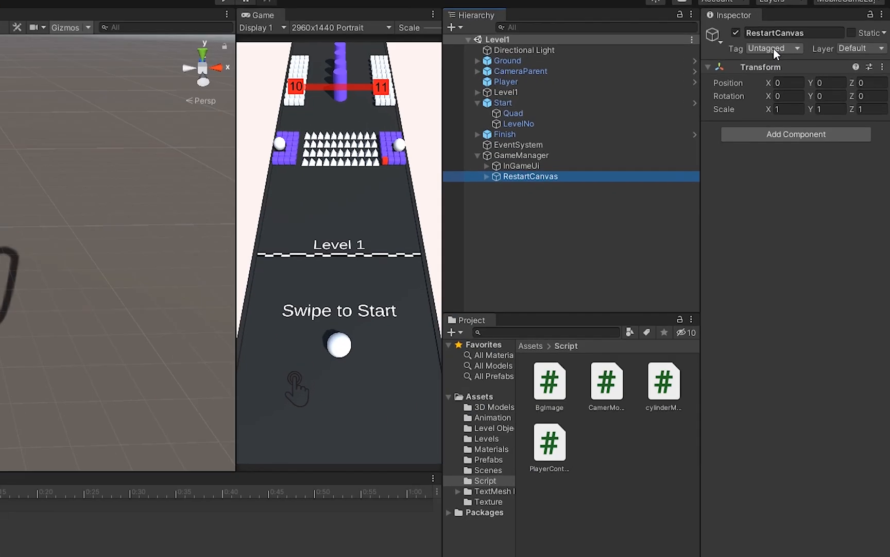
{"action": "left_click", "coordinate": [807, 62]}
{"action": "left_click", "coordinate": [795, 207]}
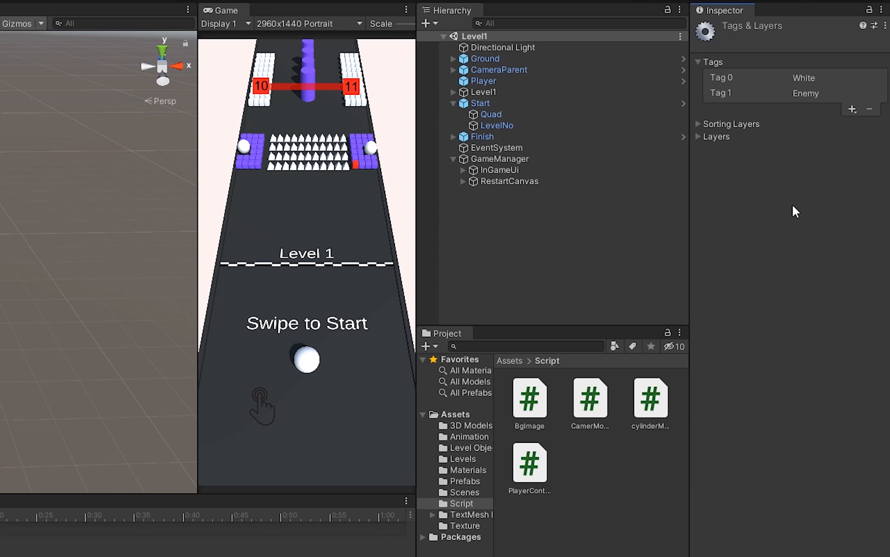
{"action": "left_click", "coordinate": [850, 108]}
{"action": "type", "text": "Restart"}
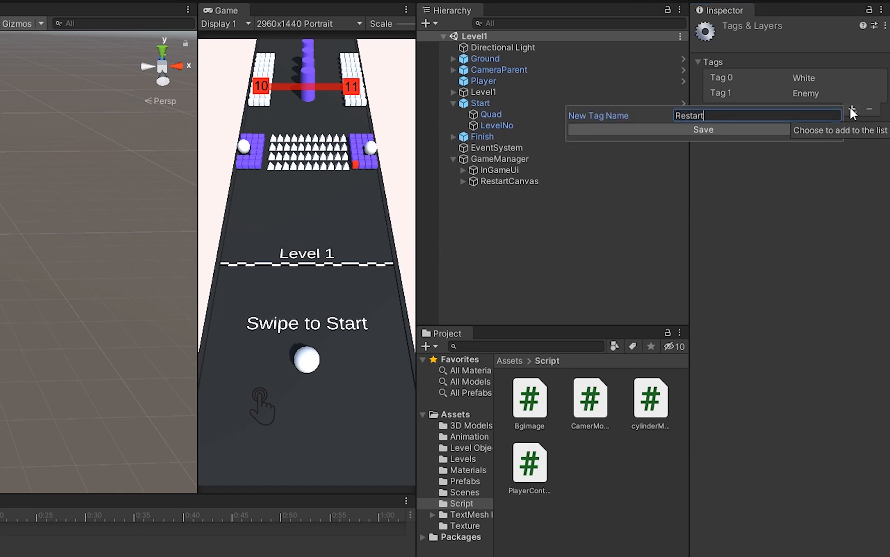
{"action": "key", "text": "Return"}
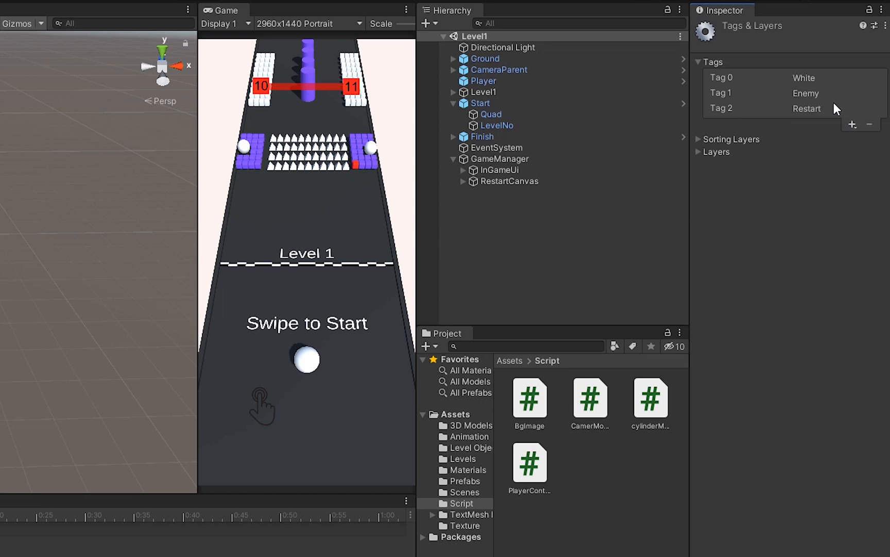
- Assign the Restart tag to the RestartCanvas object and save the scene
{"action": "left_click", "coordinate": [564, 181]}
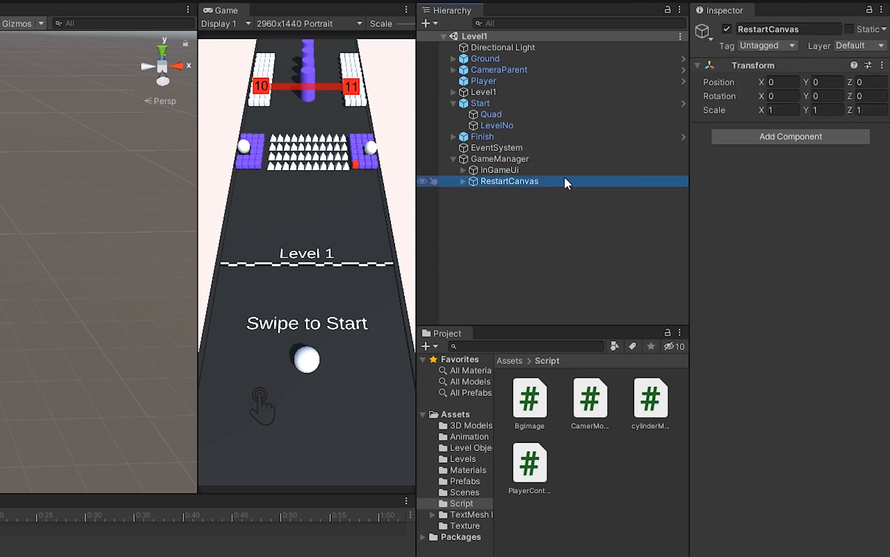
{"action": "left_click", "coordinate": [765, 46]}
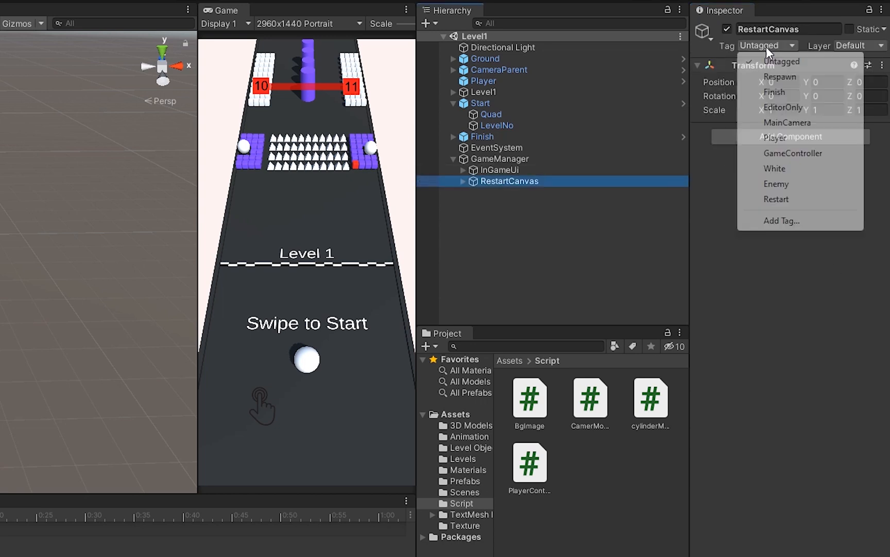
{"action": "left_click", "coordinate": [777, 199]}
{"action": "key", "text": "ctrl+s"}
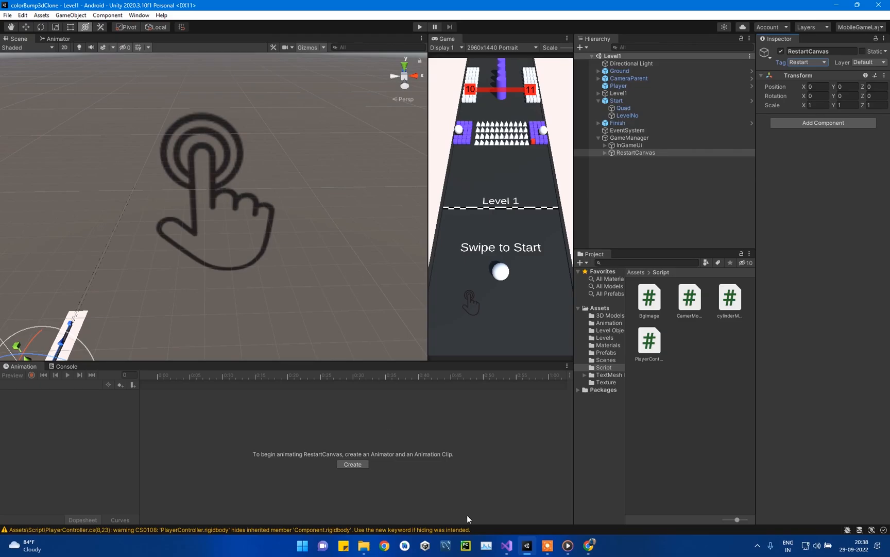
- In the PlayerController script in Visual Studio, add restartCanvas.SetActive(false); below the Time.fixedDeltaTime line in Update's game-over click block
{"action": "left_click", "coordinate": [507, 545]}
{"action": "scroll", "coordinate": [168, 409], "scroll_direction": "down", "scroll_amount": 3}
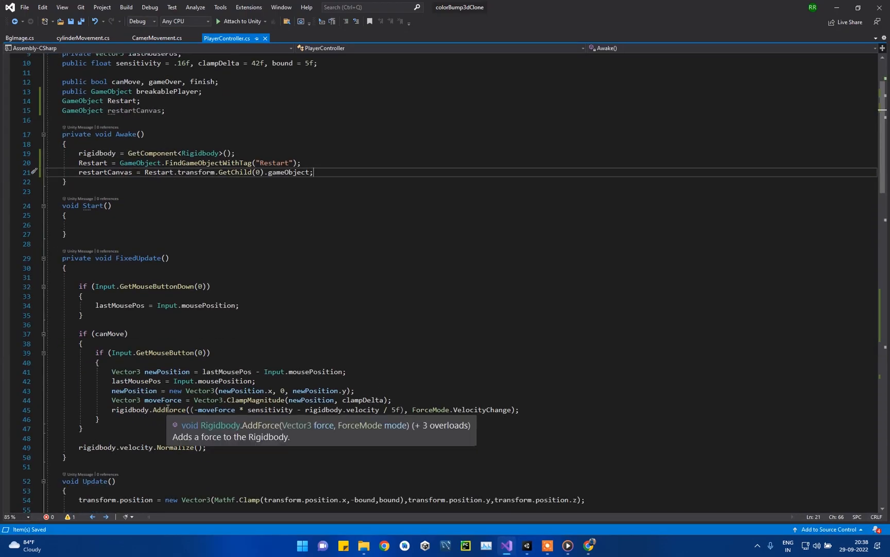
{"action": "scroll", "coordinate": [214, 407], "scroll_direction": "down", "scroll_amount": 8}
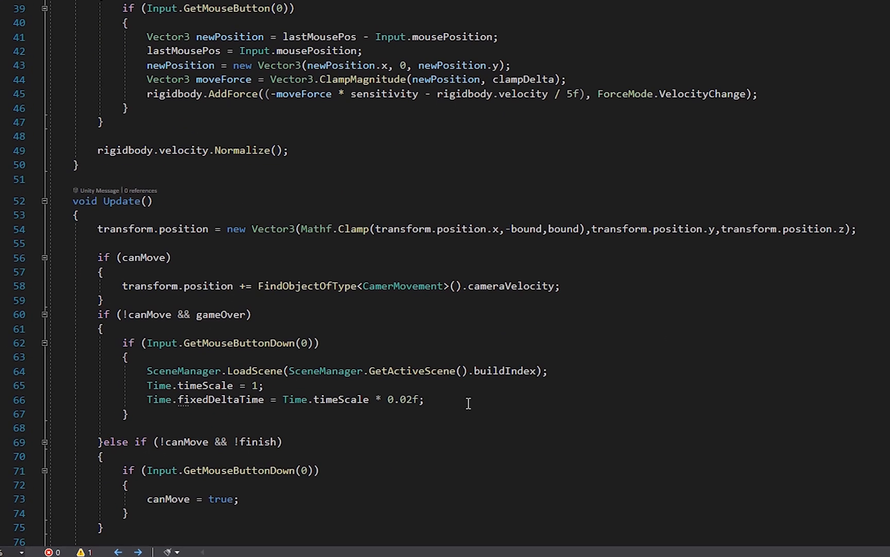
{"action": "left_click", "coordinate": [469, 403]}
{"action": "key", "text": "Return"}
{"action": "type", "text": "re"}
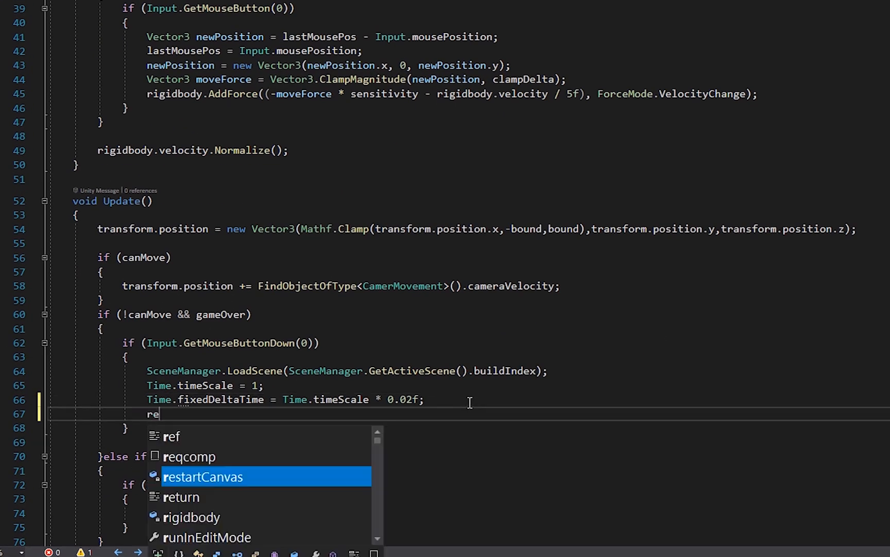
{"action": "type", "text": "startCanvas."}
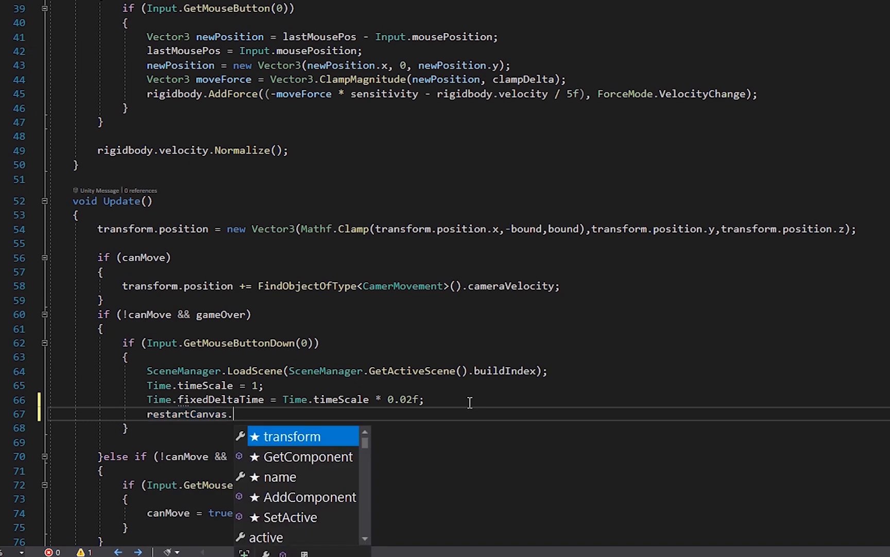
{"action": "type", "text": "SetActive(fal)"}
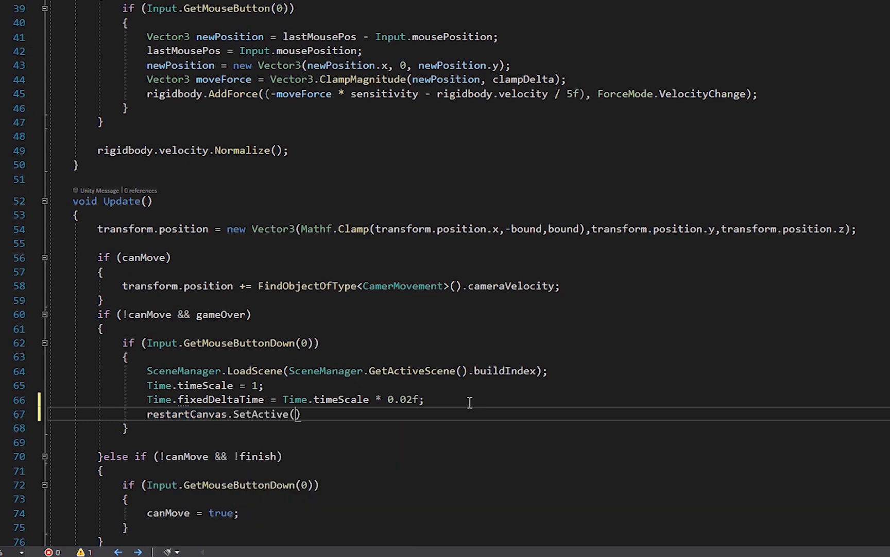
{"action": "type", "text": ";"}
{"action": "key", "text": "Left"}
{"action": "key", "text": "Left"}
{"action": "type", "text": "fal"}
{"action": "key", "text": "Tab"}
- Add restartCanvas.SetActive(true); as the first line of the GameOver method, save the script and return to Unity
{"action": "scroll", "coordinate": [464, 378], "scroll_direction": "down", "scroll_amount": 11}
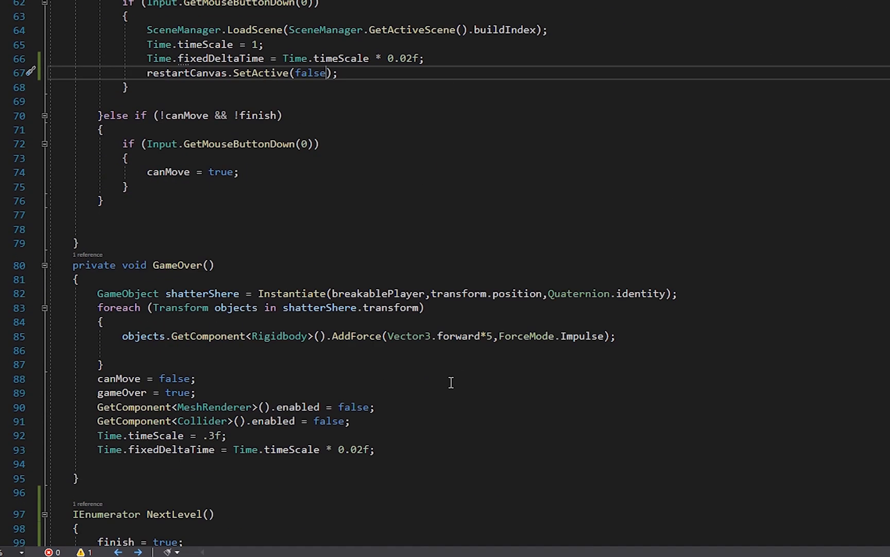
{"action": "left_click", "coordinate": [145, 140]}
{"action": "key", "text": "Return"}
{"action": "type", "text": "re"}
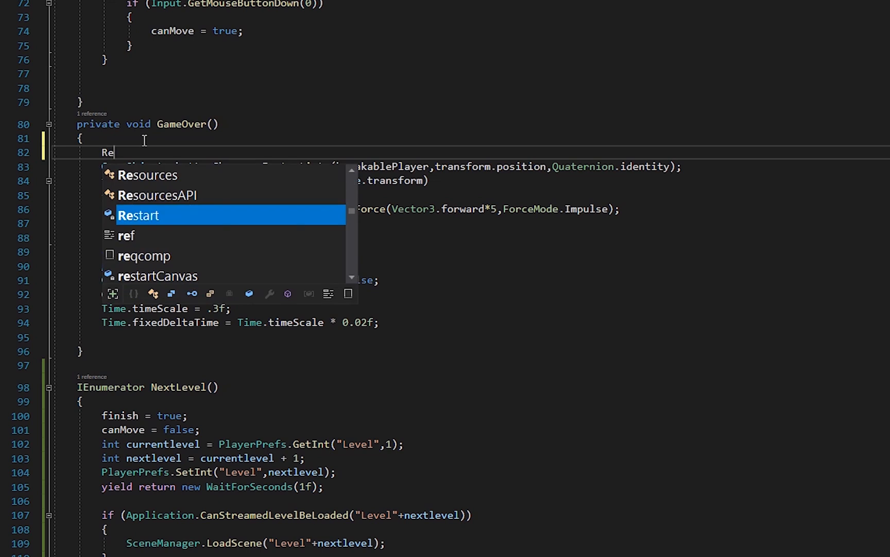
{"action": "key", "text": "BackSpace"}
{"action": "type", "text": "e"}
{"action": "key", "text": "Tab"}
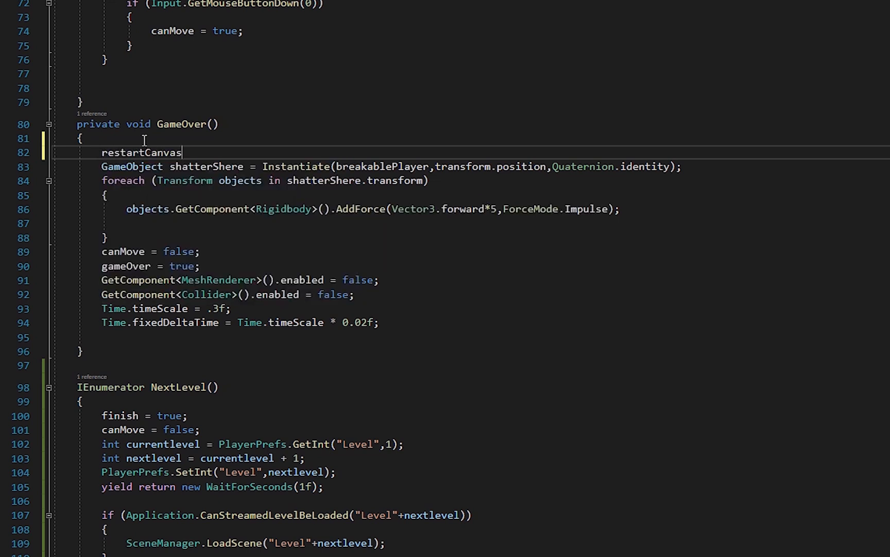
{"action": "type", "text": ".SetActive"}
{"action": "key", "text": "ctrl+shift+Left"}
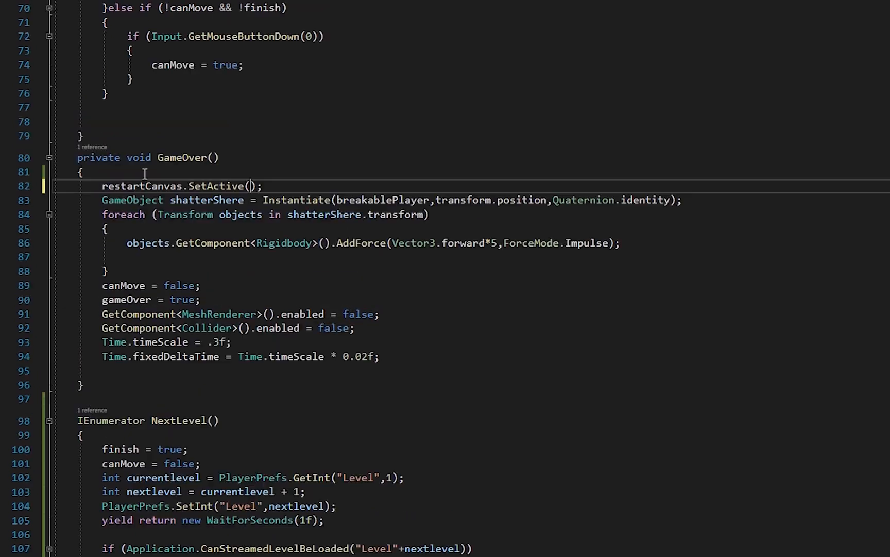
{"action": "type", "text": "true"}
{"action": "key", "text": "ctrl+s"}
{"action": "scroll", "coordinate": [362, 383], "scroll_direction": "up", "scroll_amount": 14}
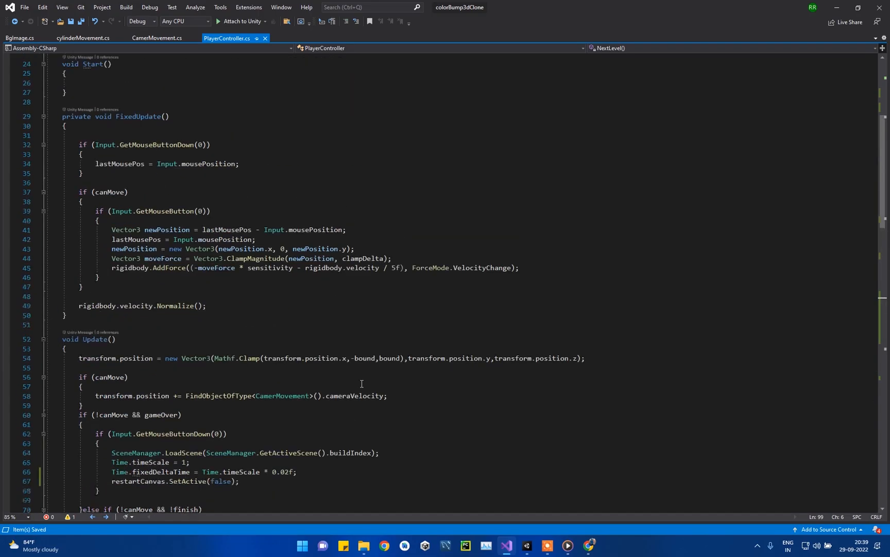
{"action": "scroll", "coordinate": [362, 384], "scroll_direction": "up", "scroll_amount": 8}
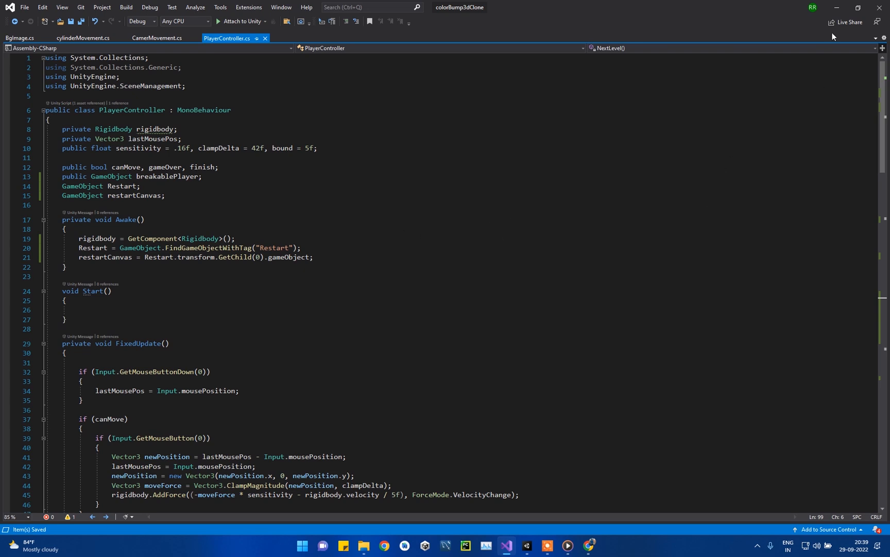
{"action": "left_click", "coordinate": [836, 8]}
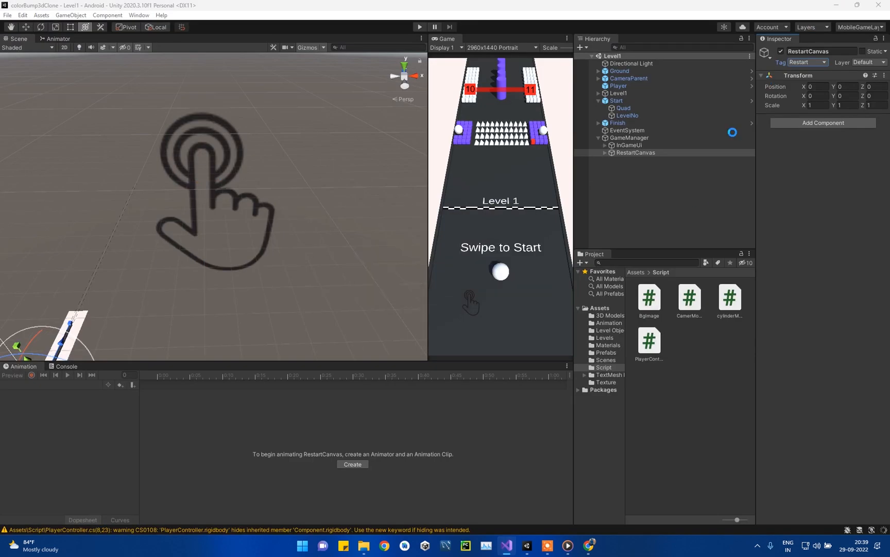